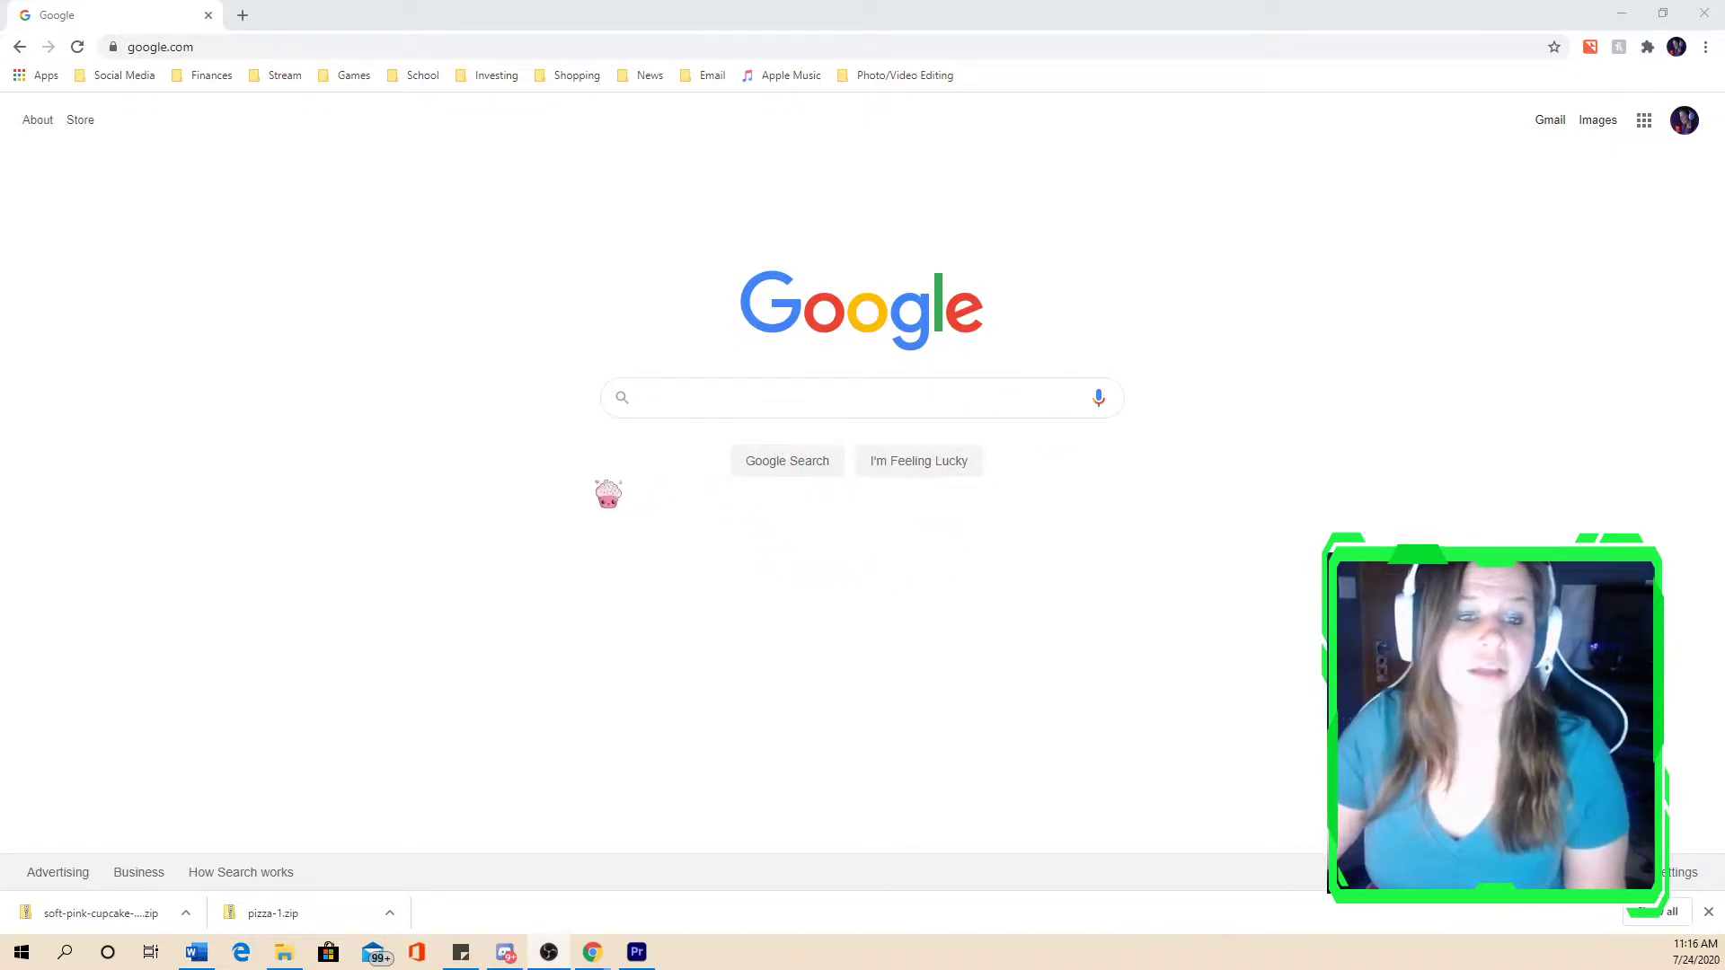
# - Run a Google search for 'free cursors'
pyautogui.click(714, 406)
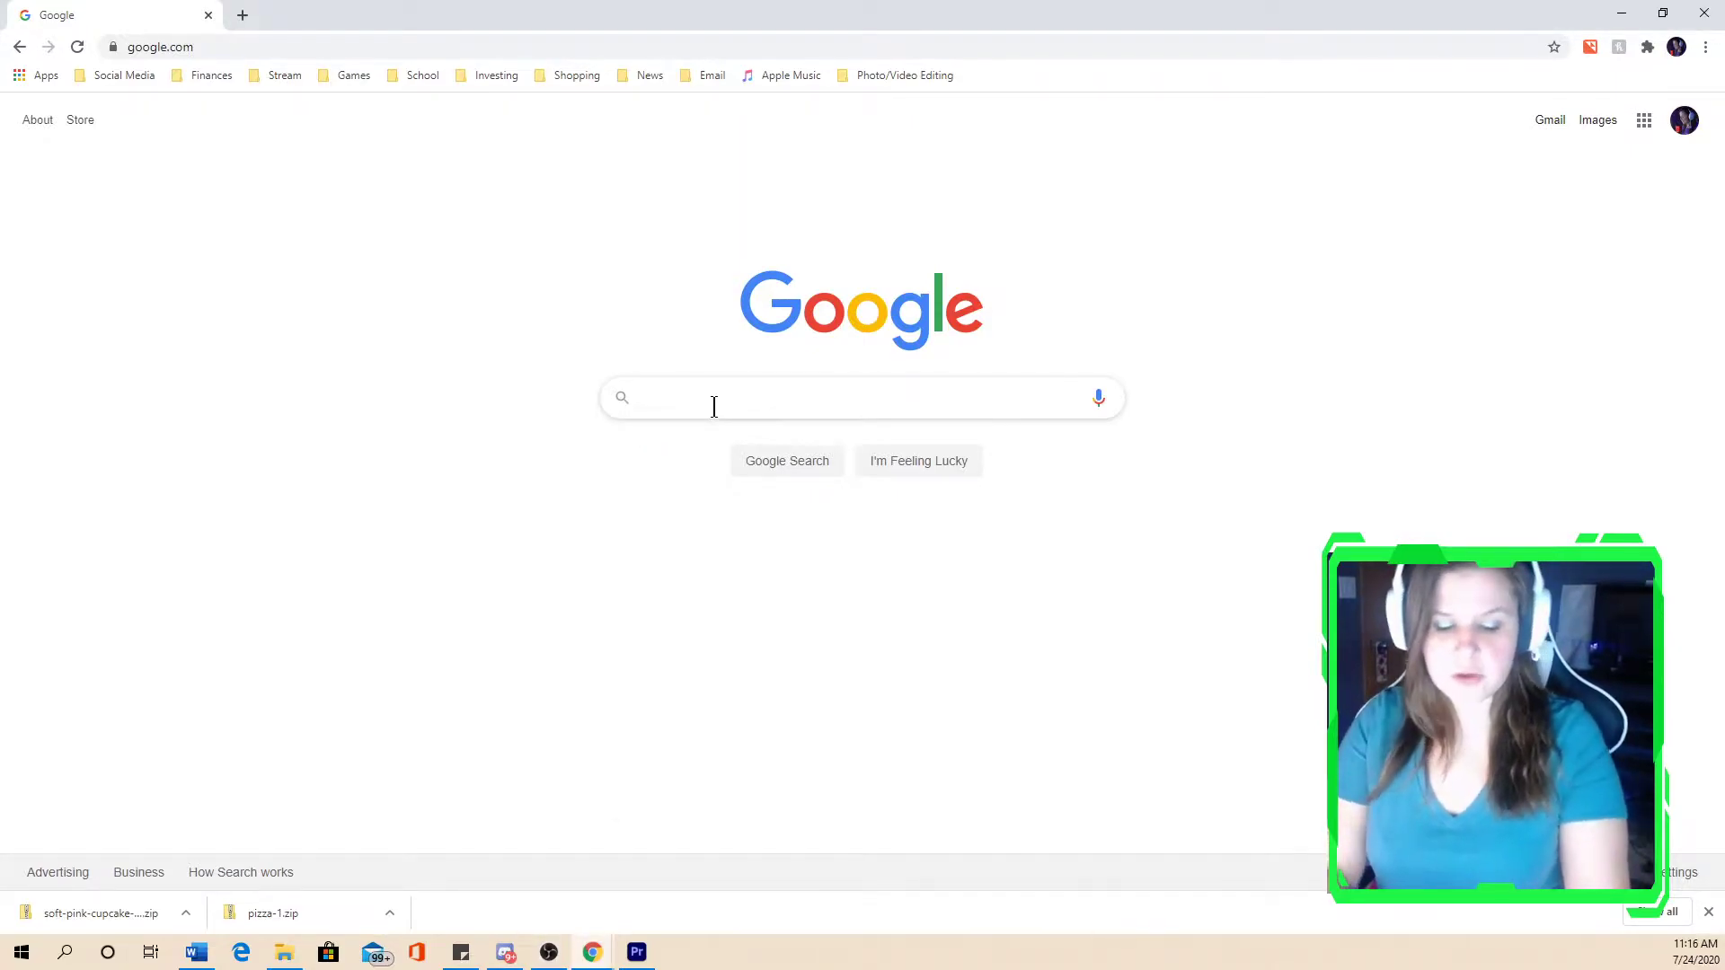
pyautogui.write('free cursors')
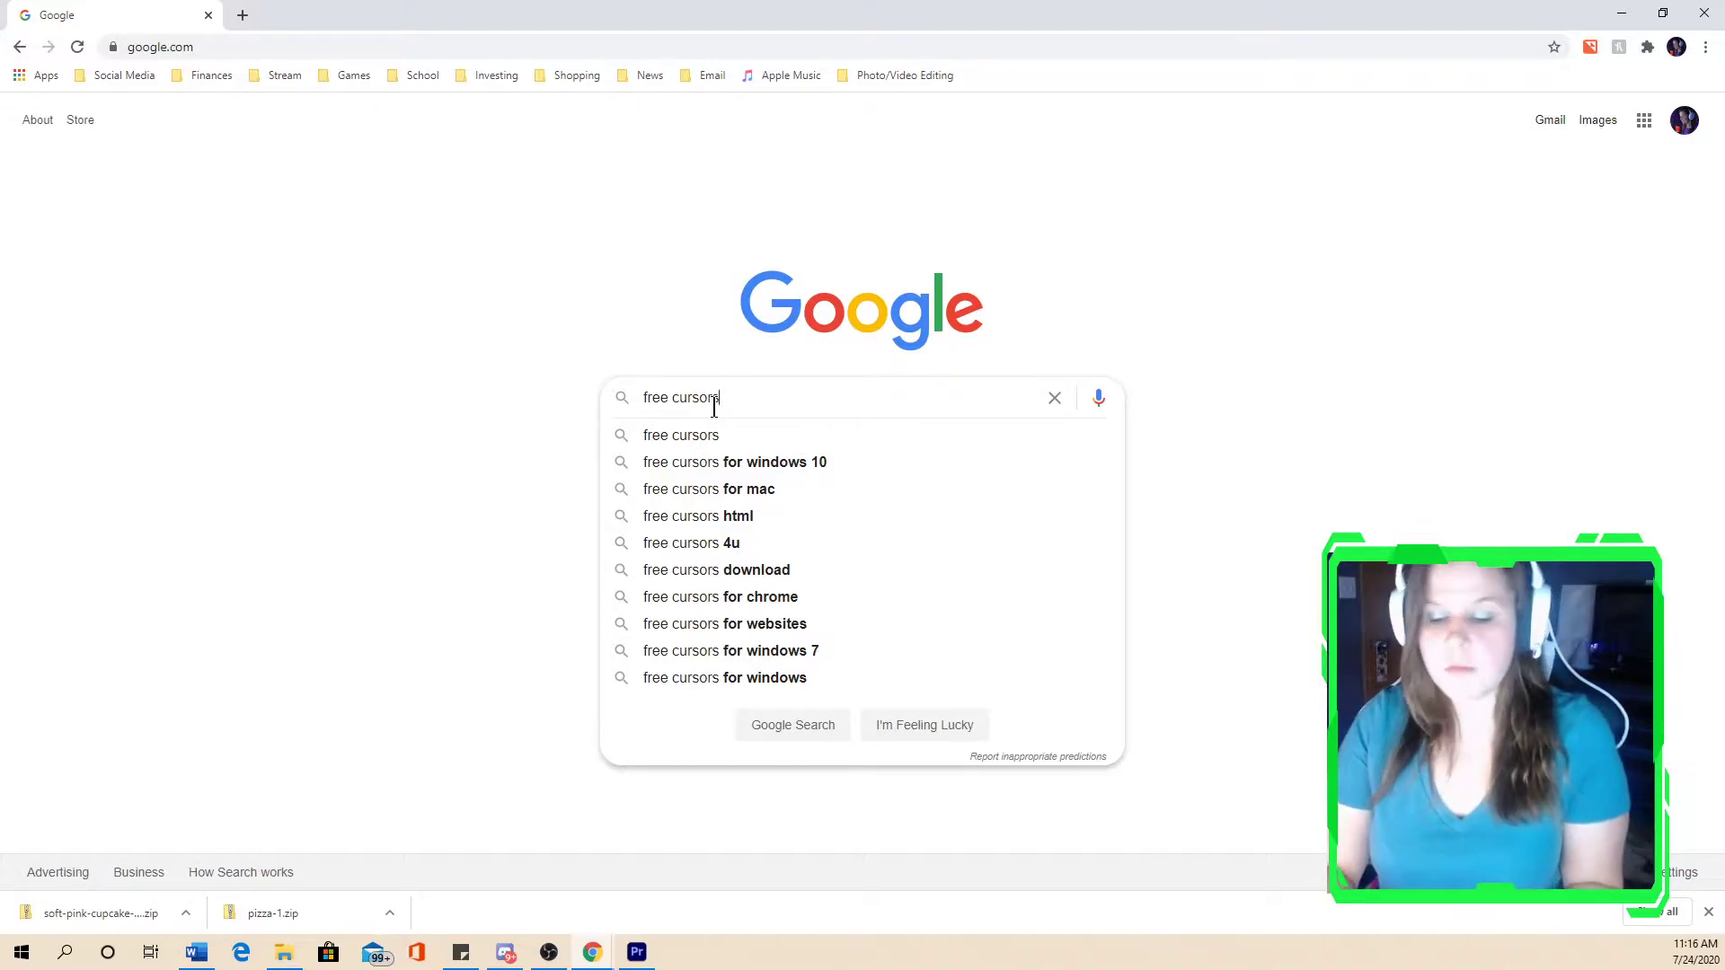
pyautogui.press('Return')
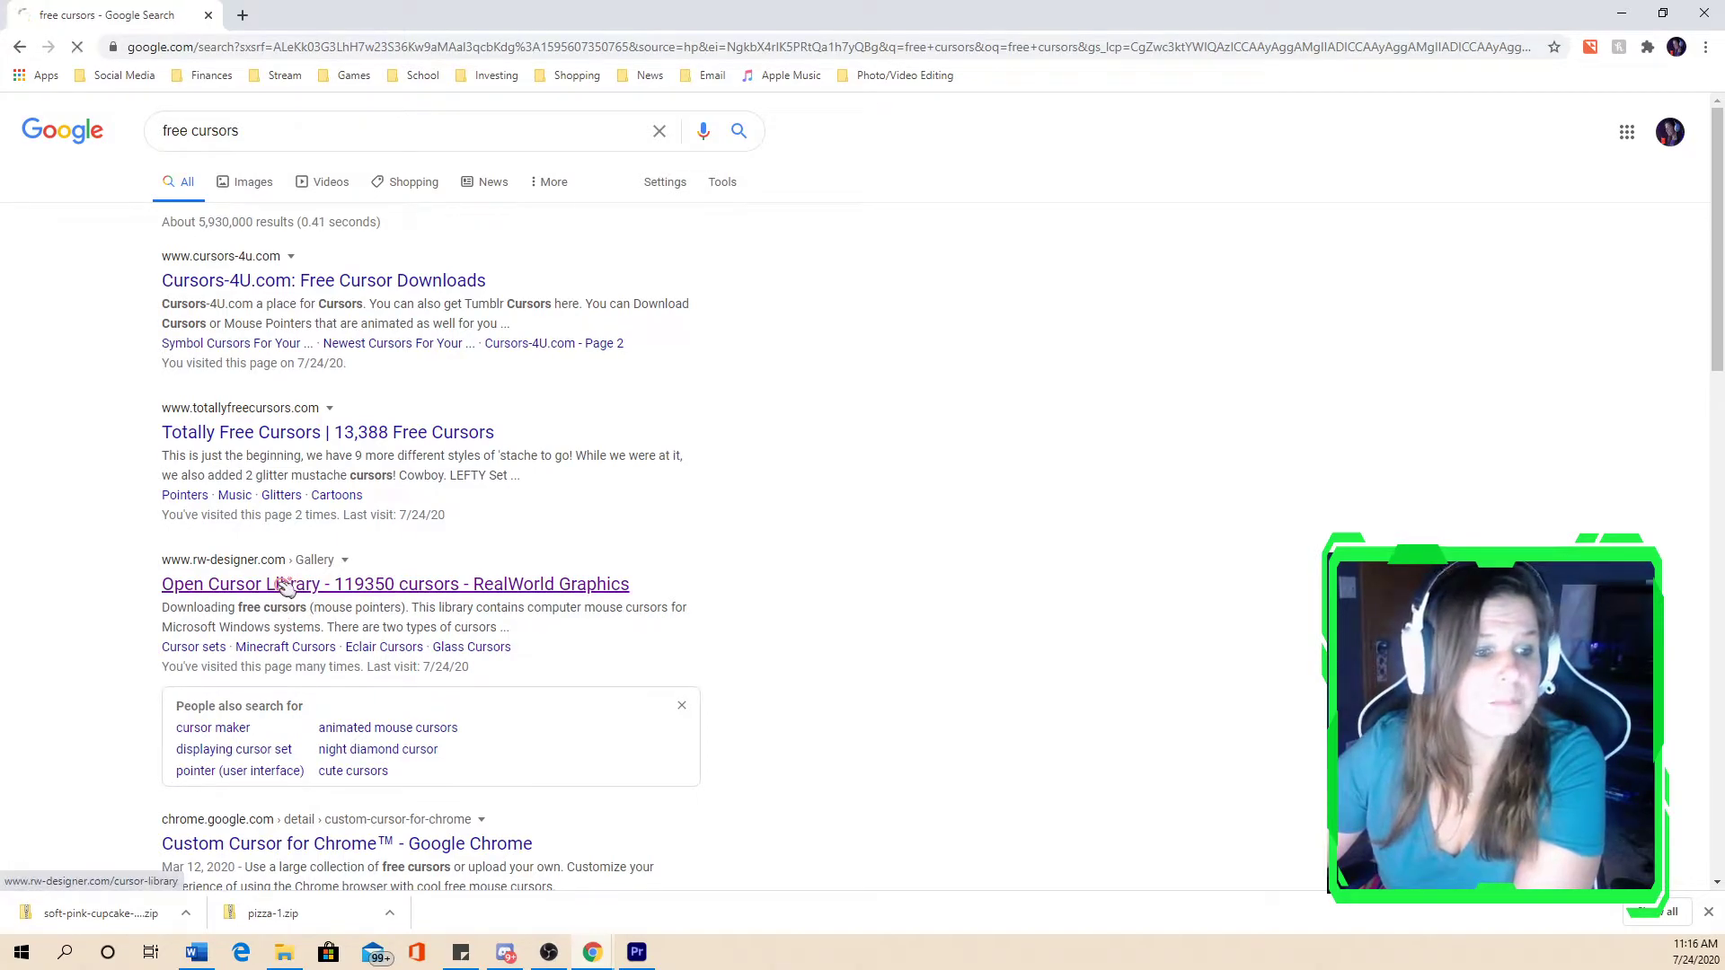
# - Open the RealWorld Graphics 'Open Cursor Library' result and focus the library's search box
pyautogui.click(285, 586)
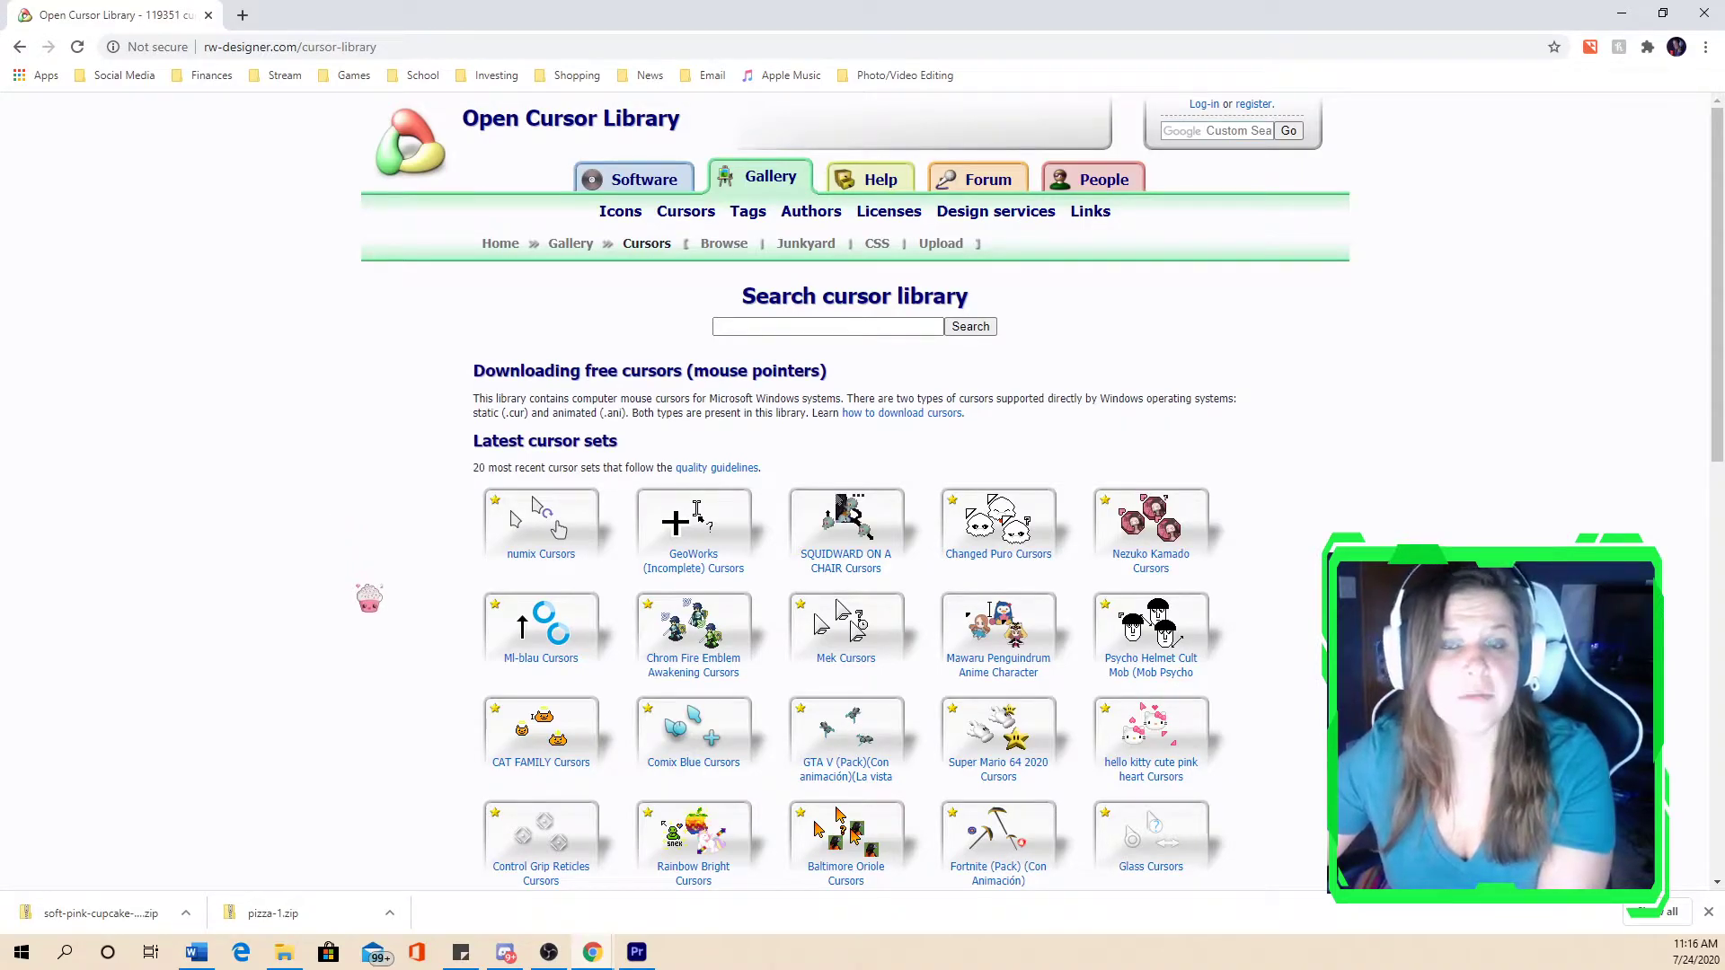
pyautogui.scroll(-2, 377, 647)
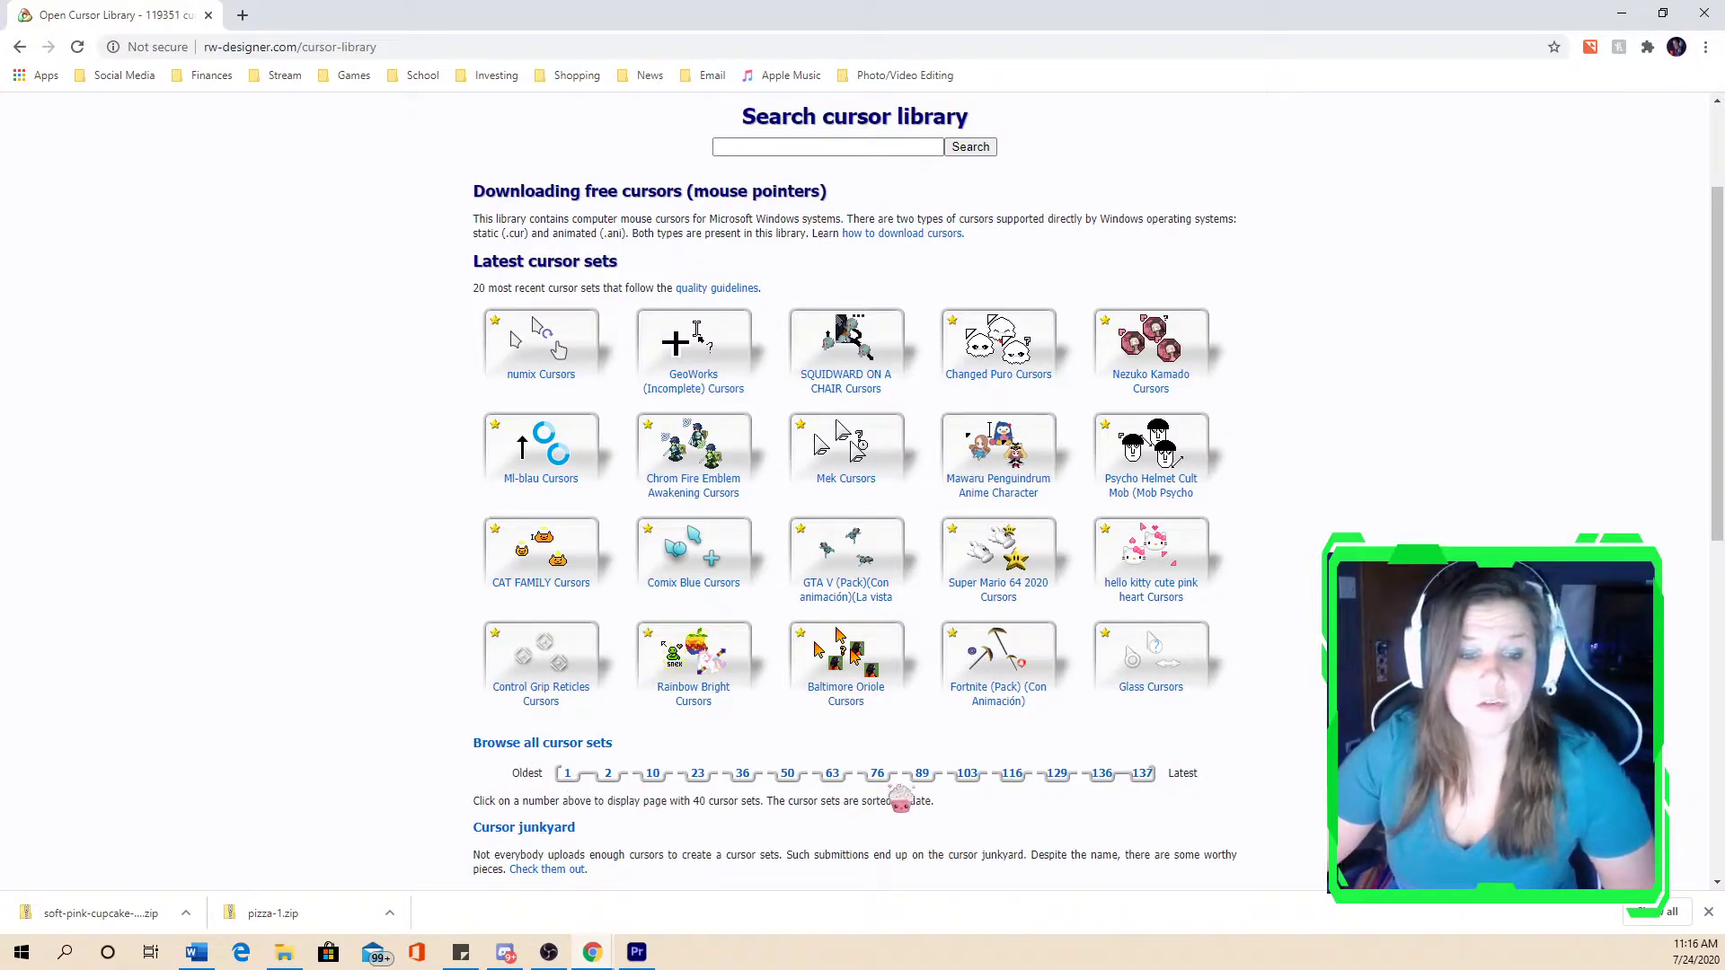
pyautogui.scroll(2, 1276, 726)
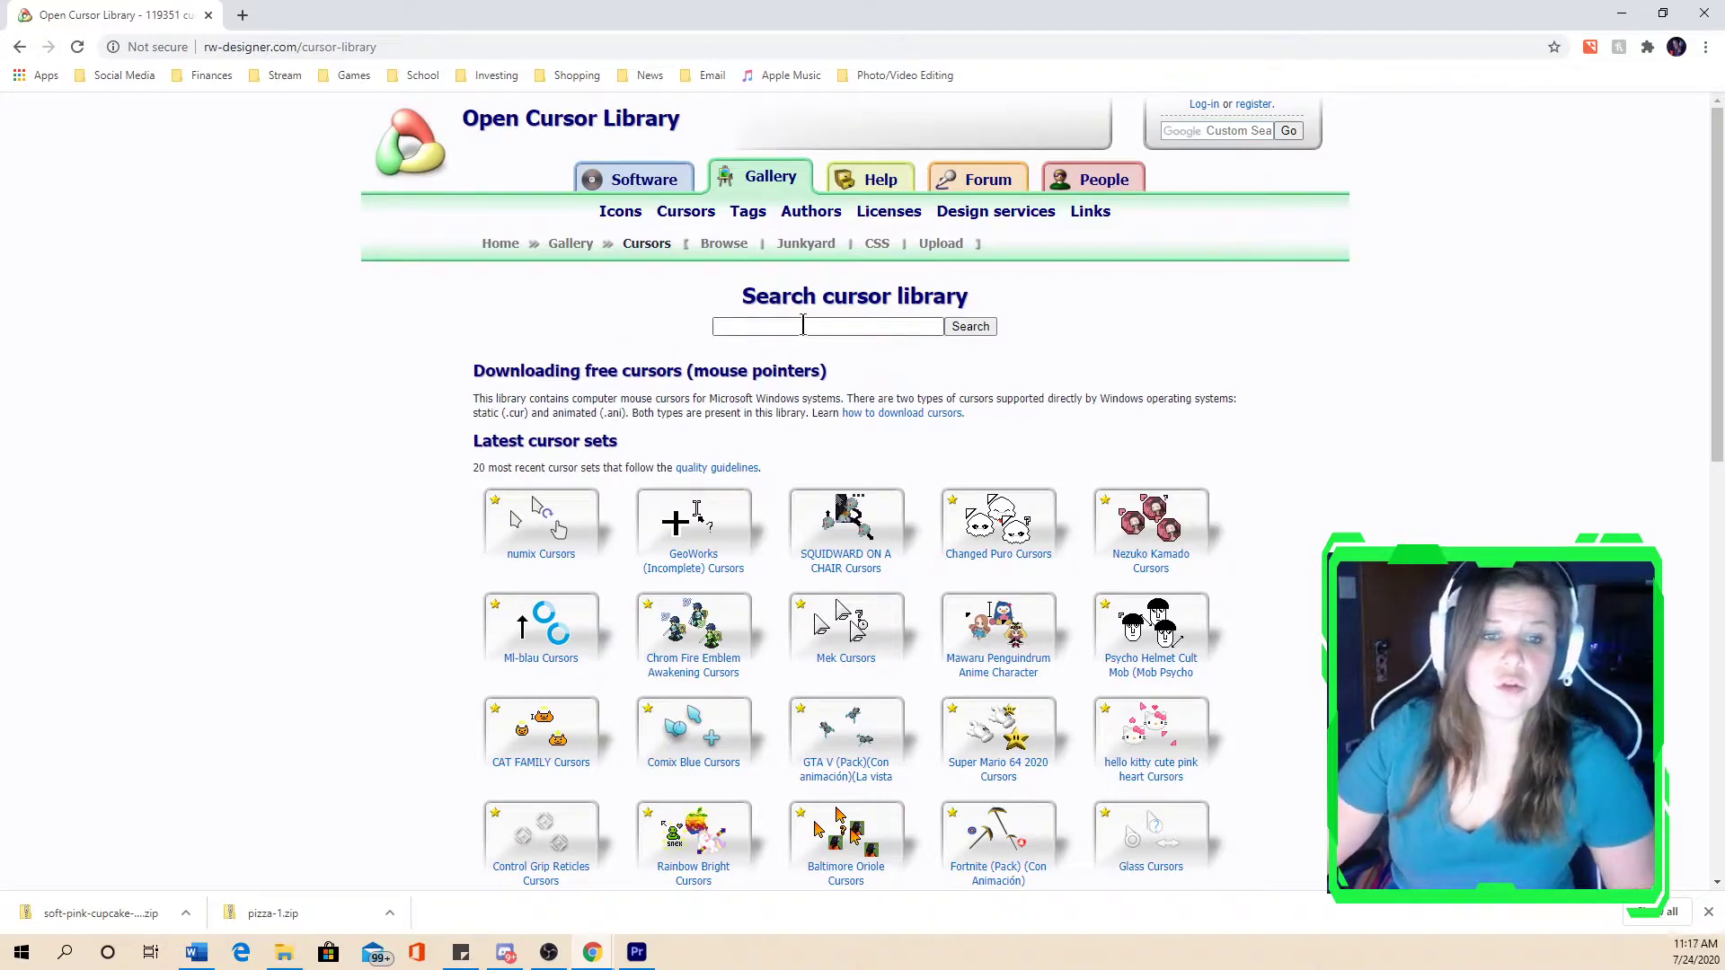
pyautogui.click(927, 332)
pyautogui.click(1126, 345)
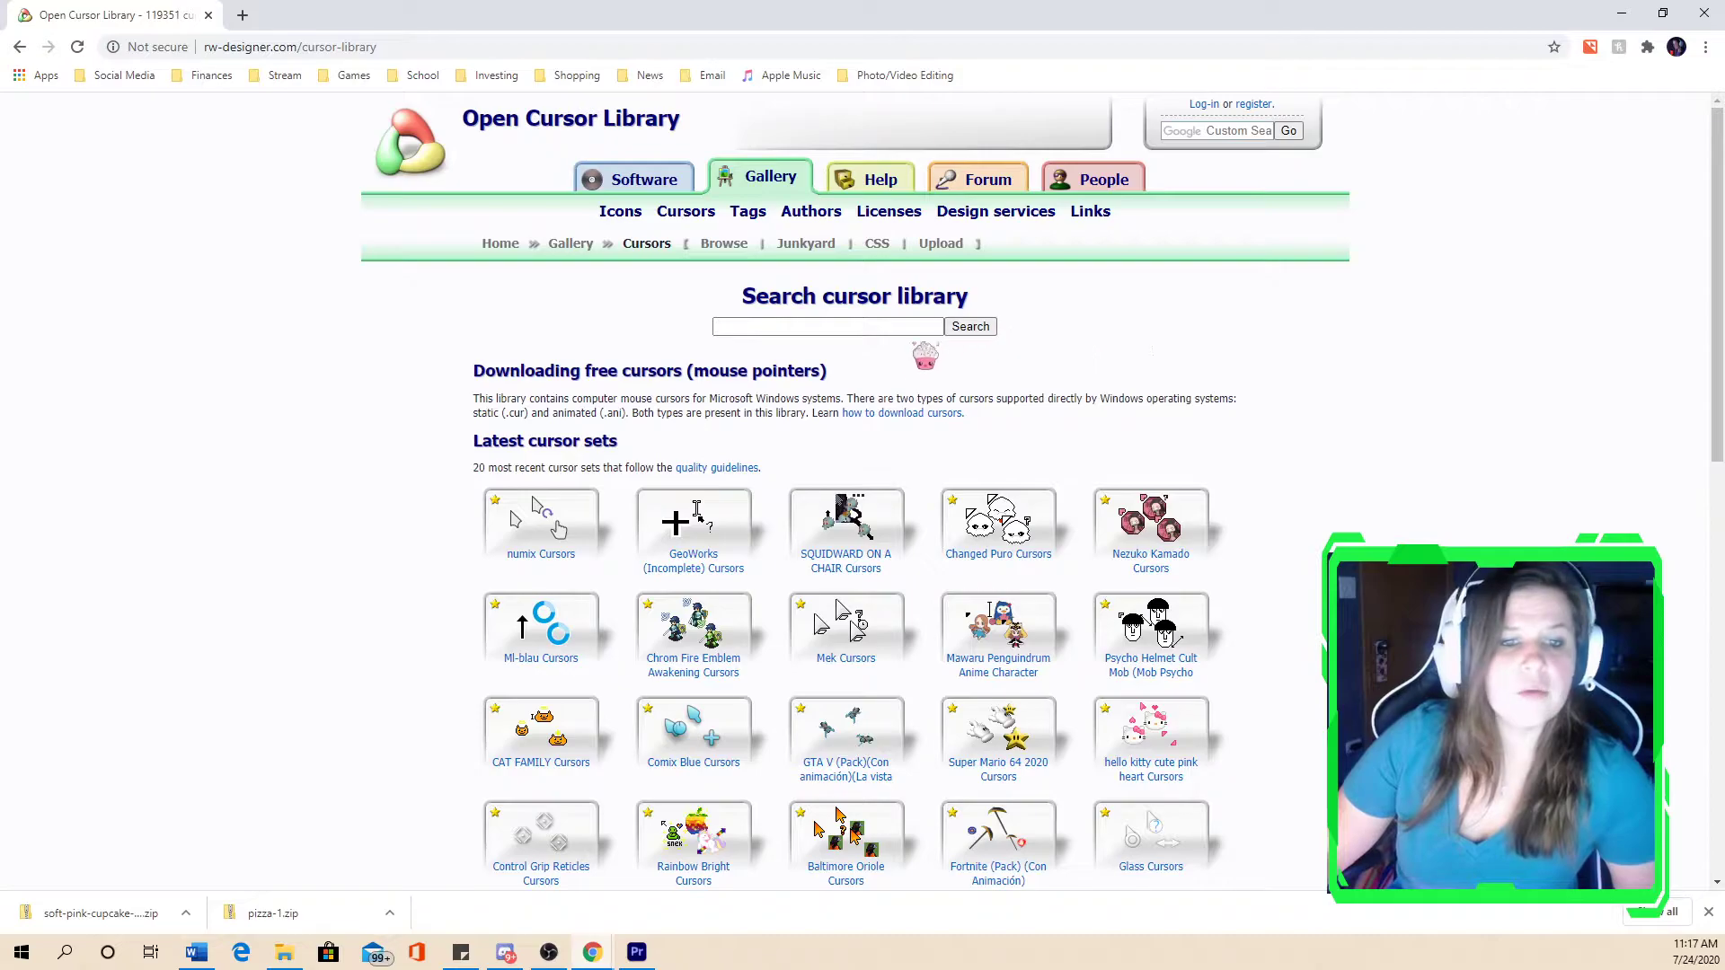
pyautogui.click(829, 333)
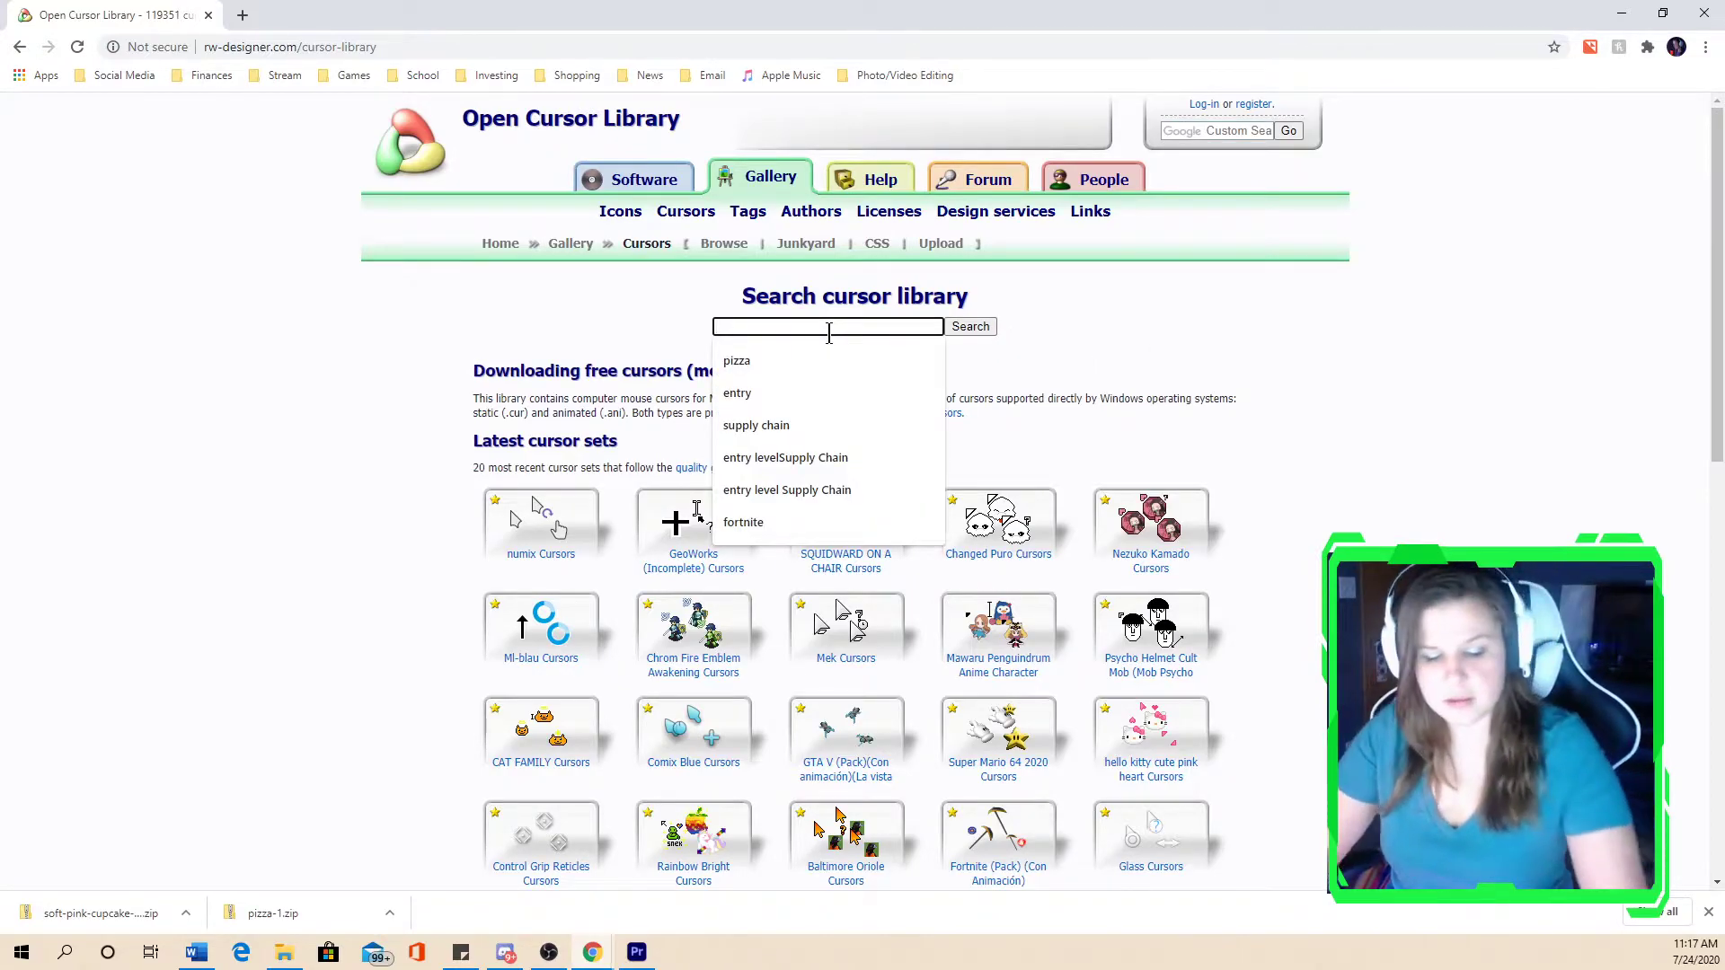
# - Search the cursor library for 'taco' and open the Taco Family Cursors set
pyautogui.write('taco')
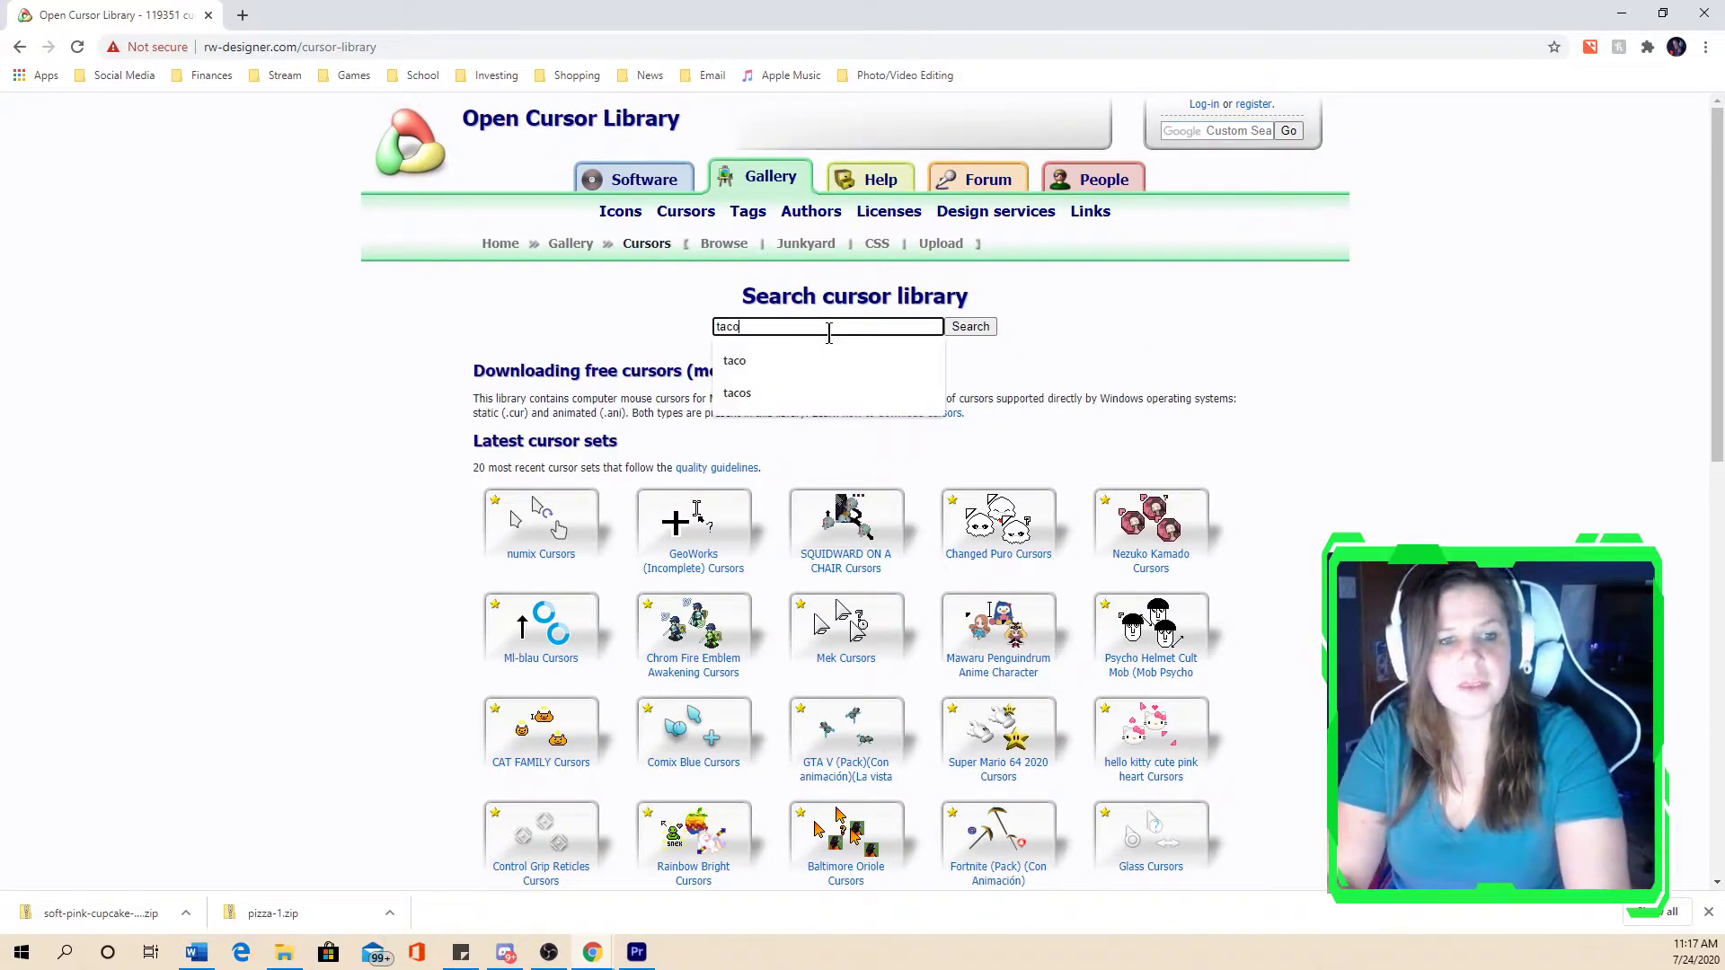
pyautogui.press('Return')
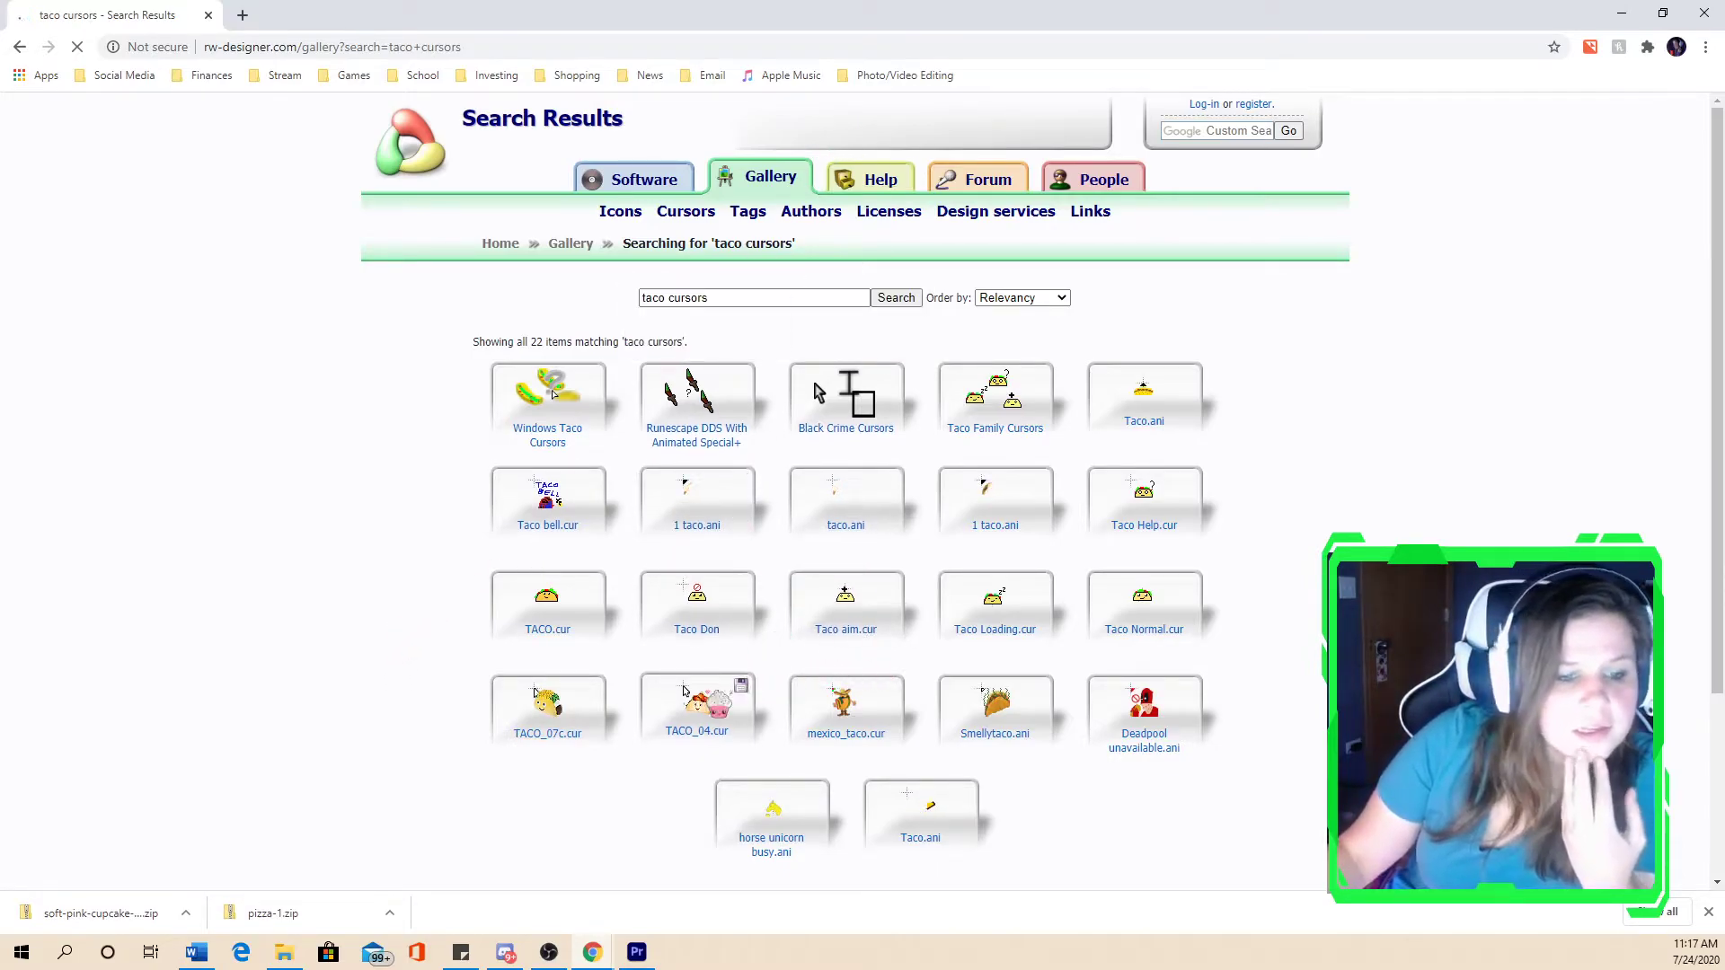
pyautogui.scroll(-1, 432, 670)
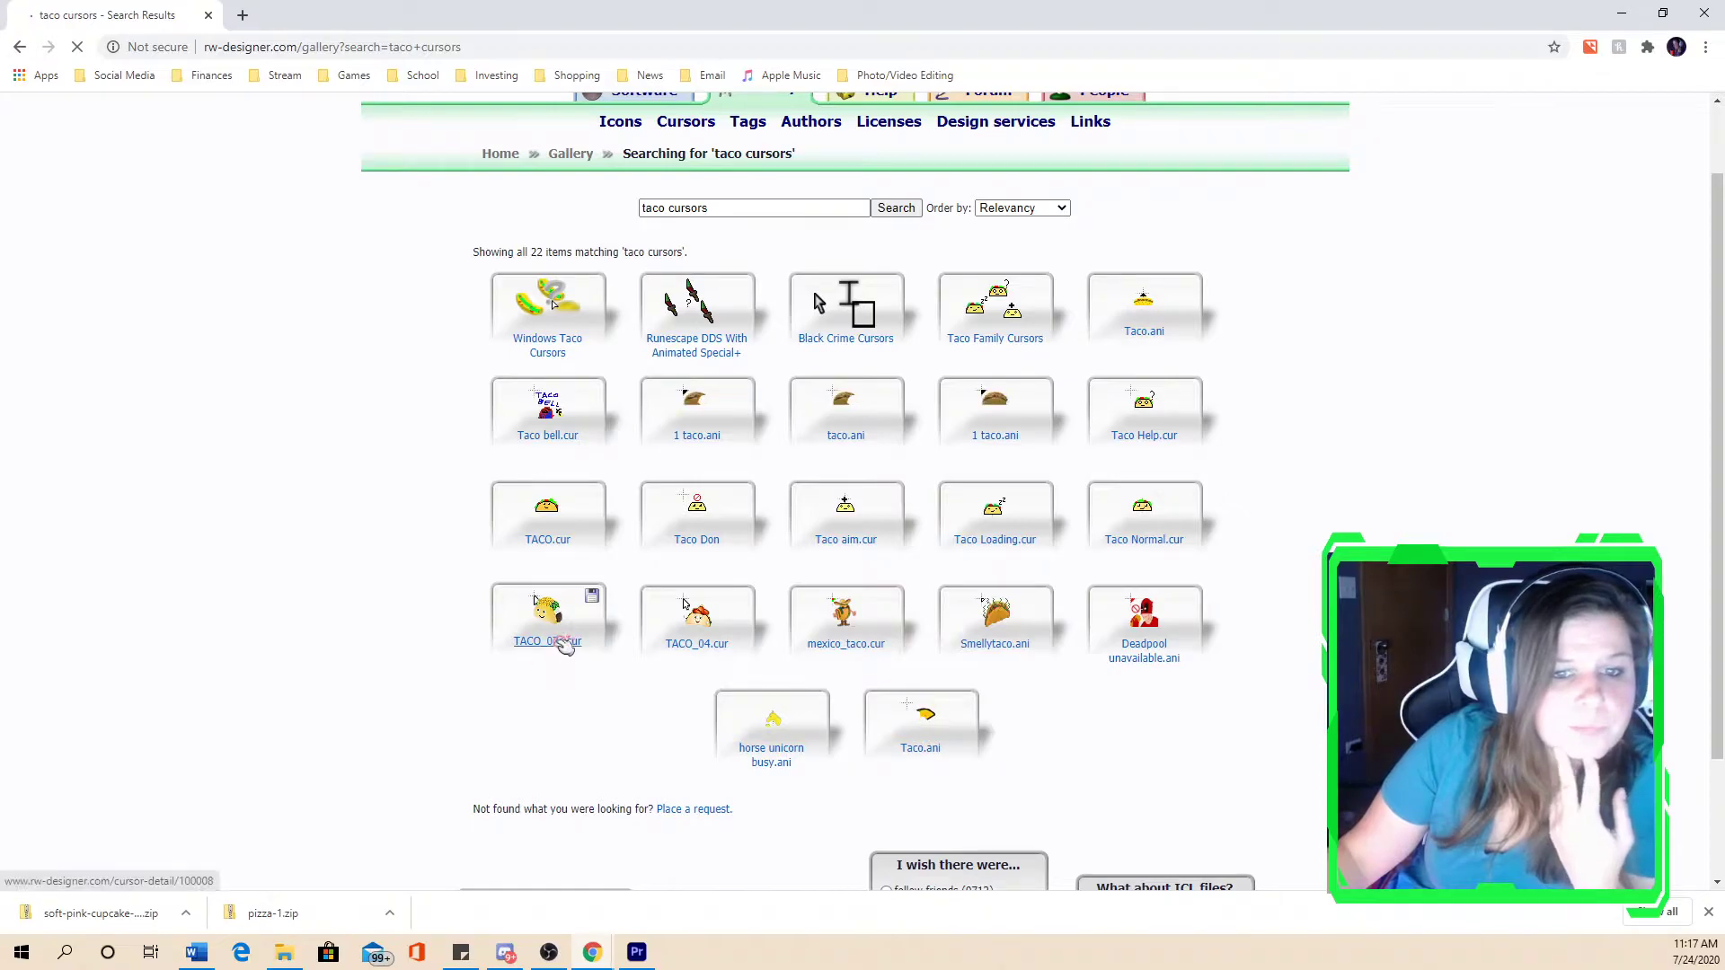
pyautogui.moveTo(994, 327)
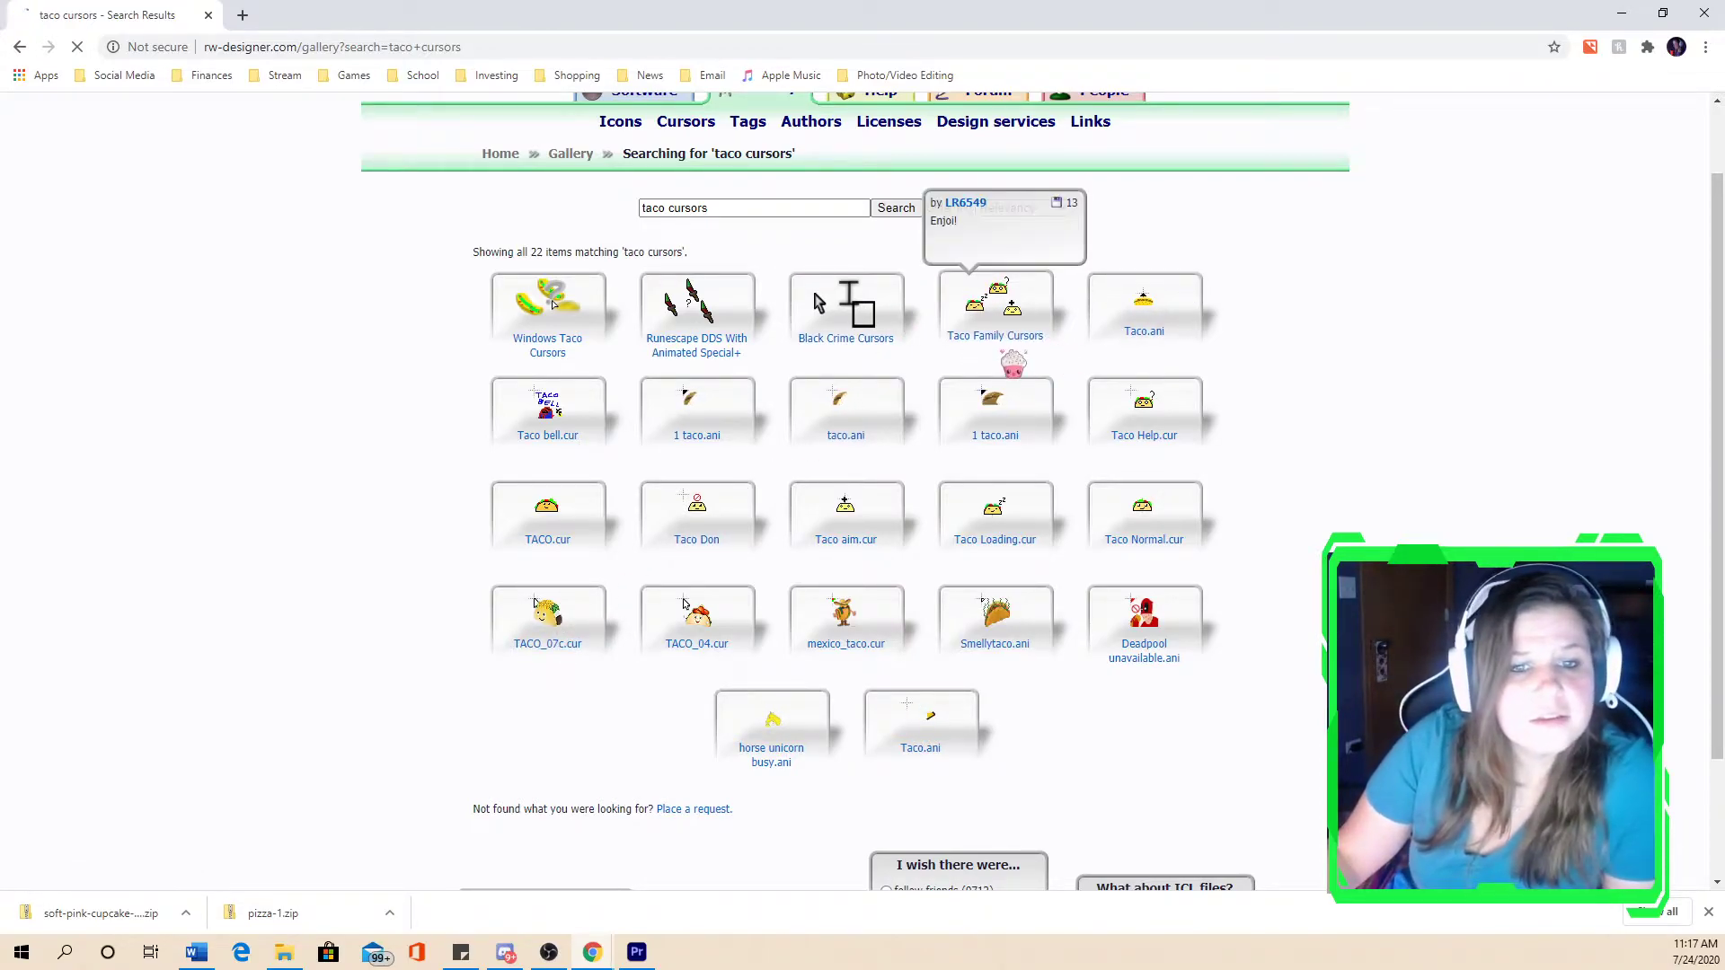
pyautogui.click(1033, 343)
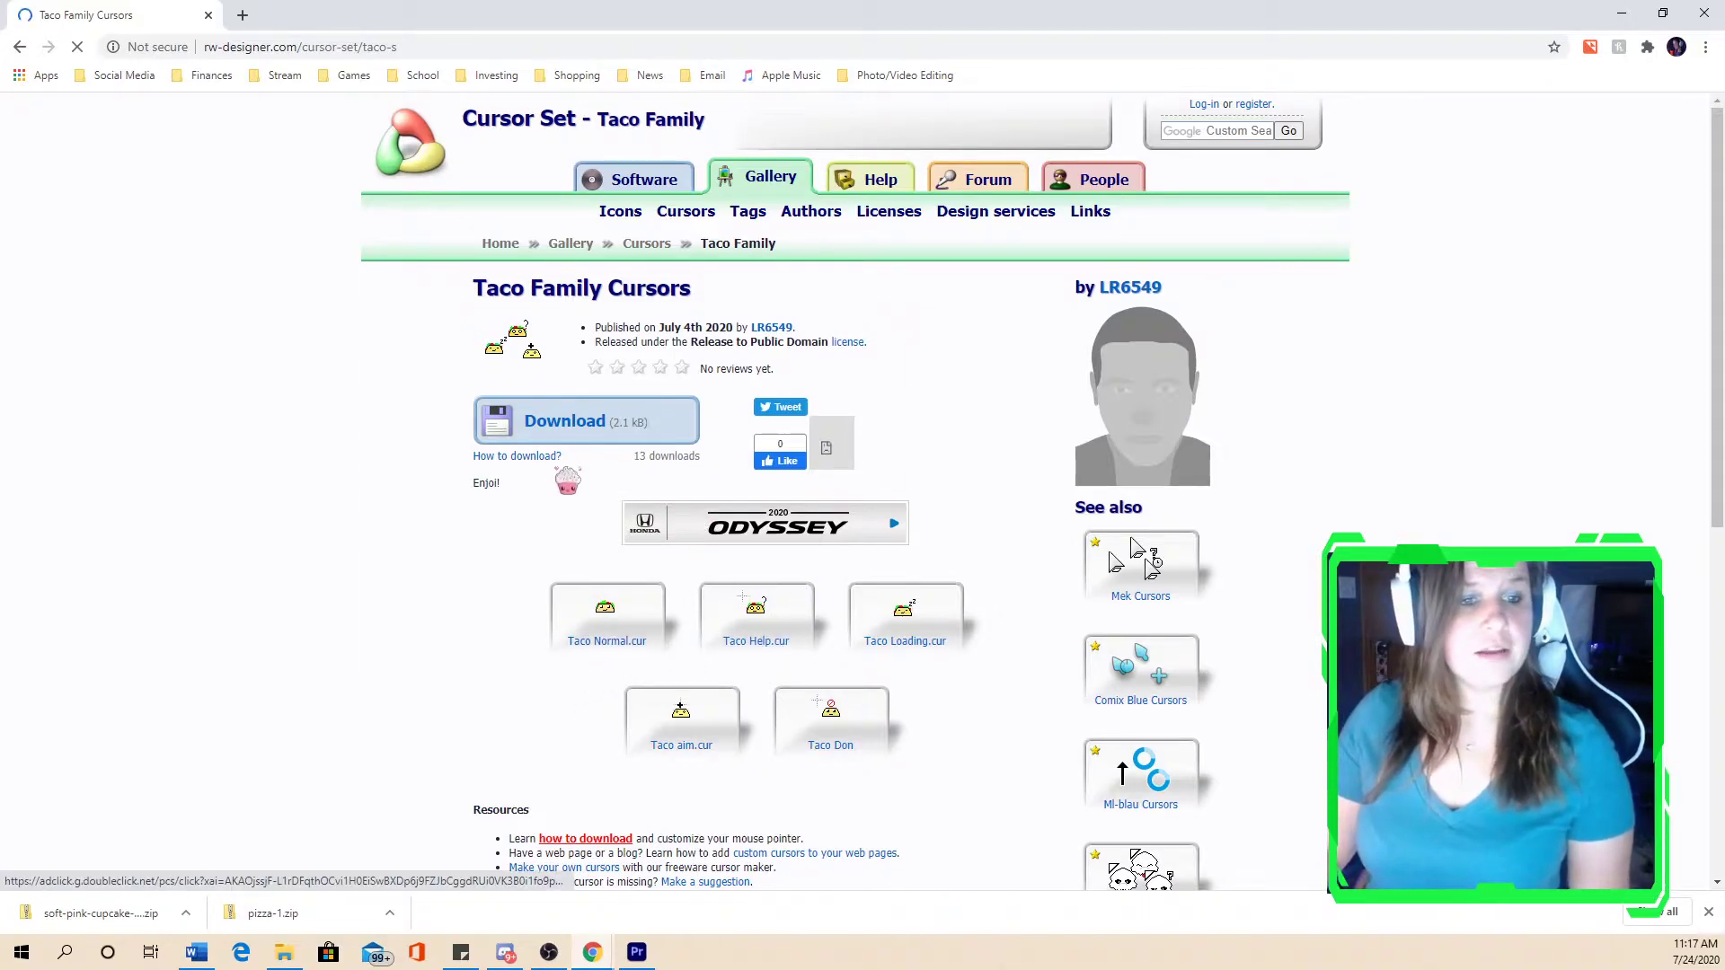
# - Download taco-s.zip (2.06 KB) and reveal it in File Explorer's Downloads folder
pyautogui.click(550, 423)
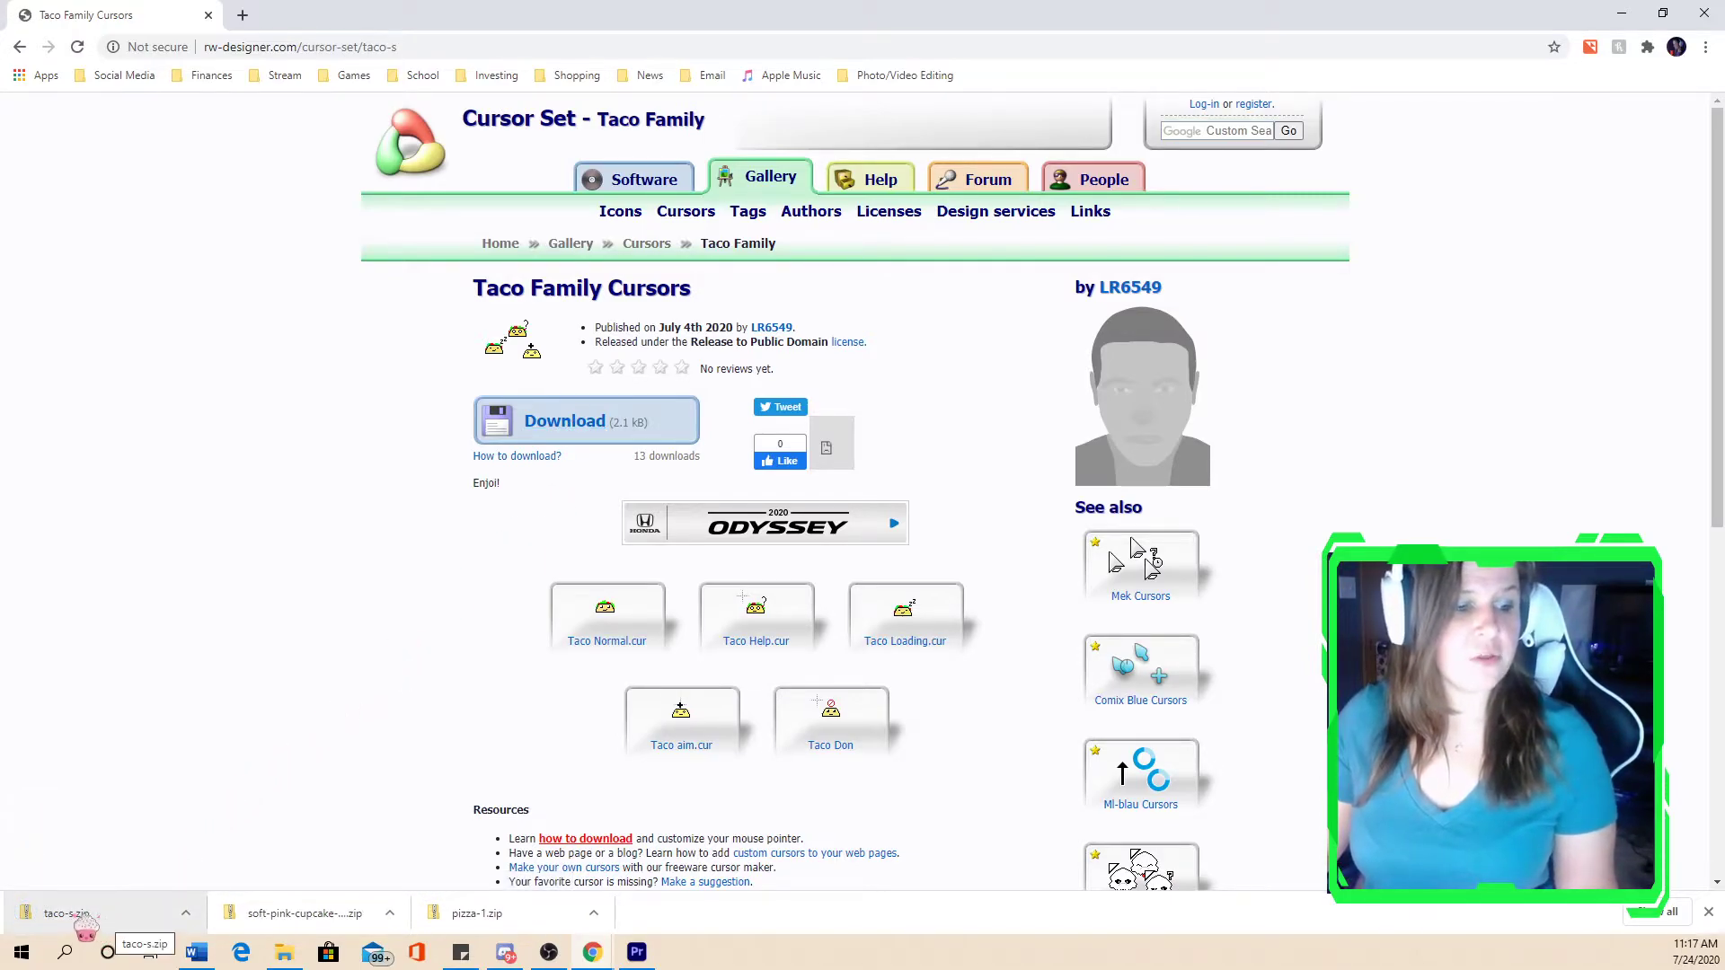
pyautogui.rightClick(84, 928)
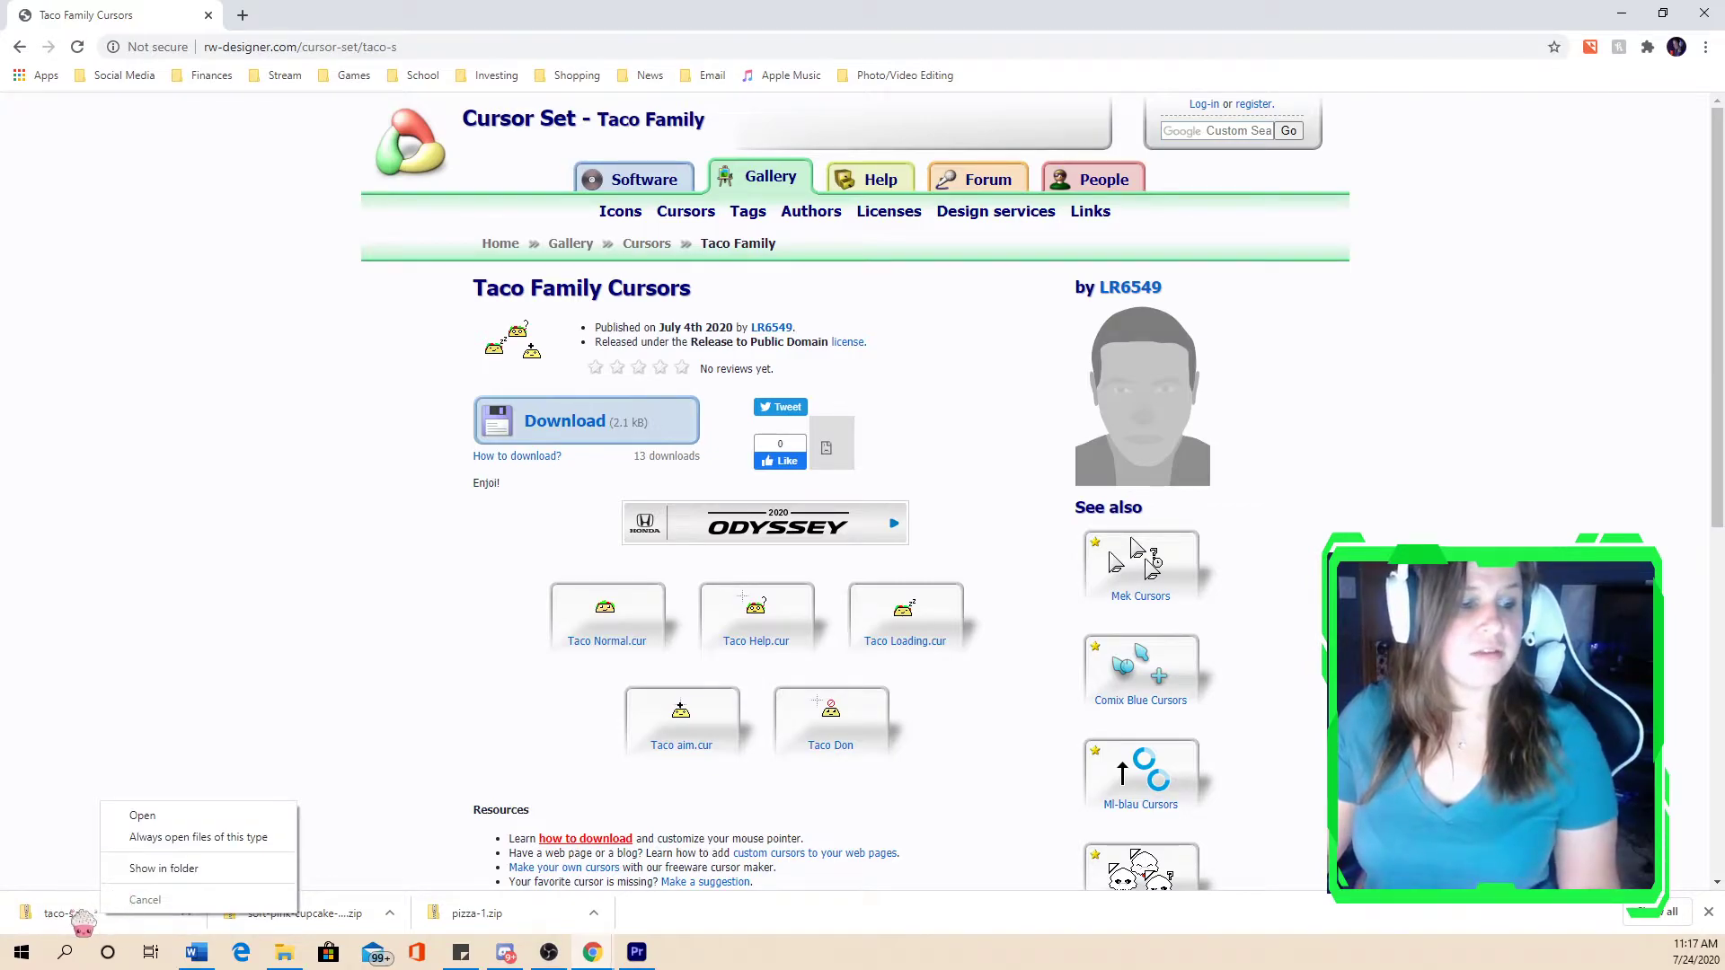
pyautogui.click(200, 870)
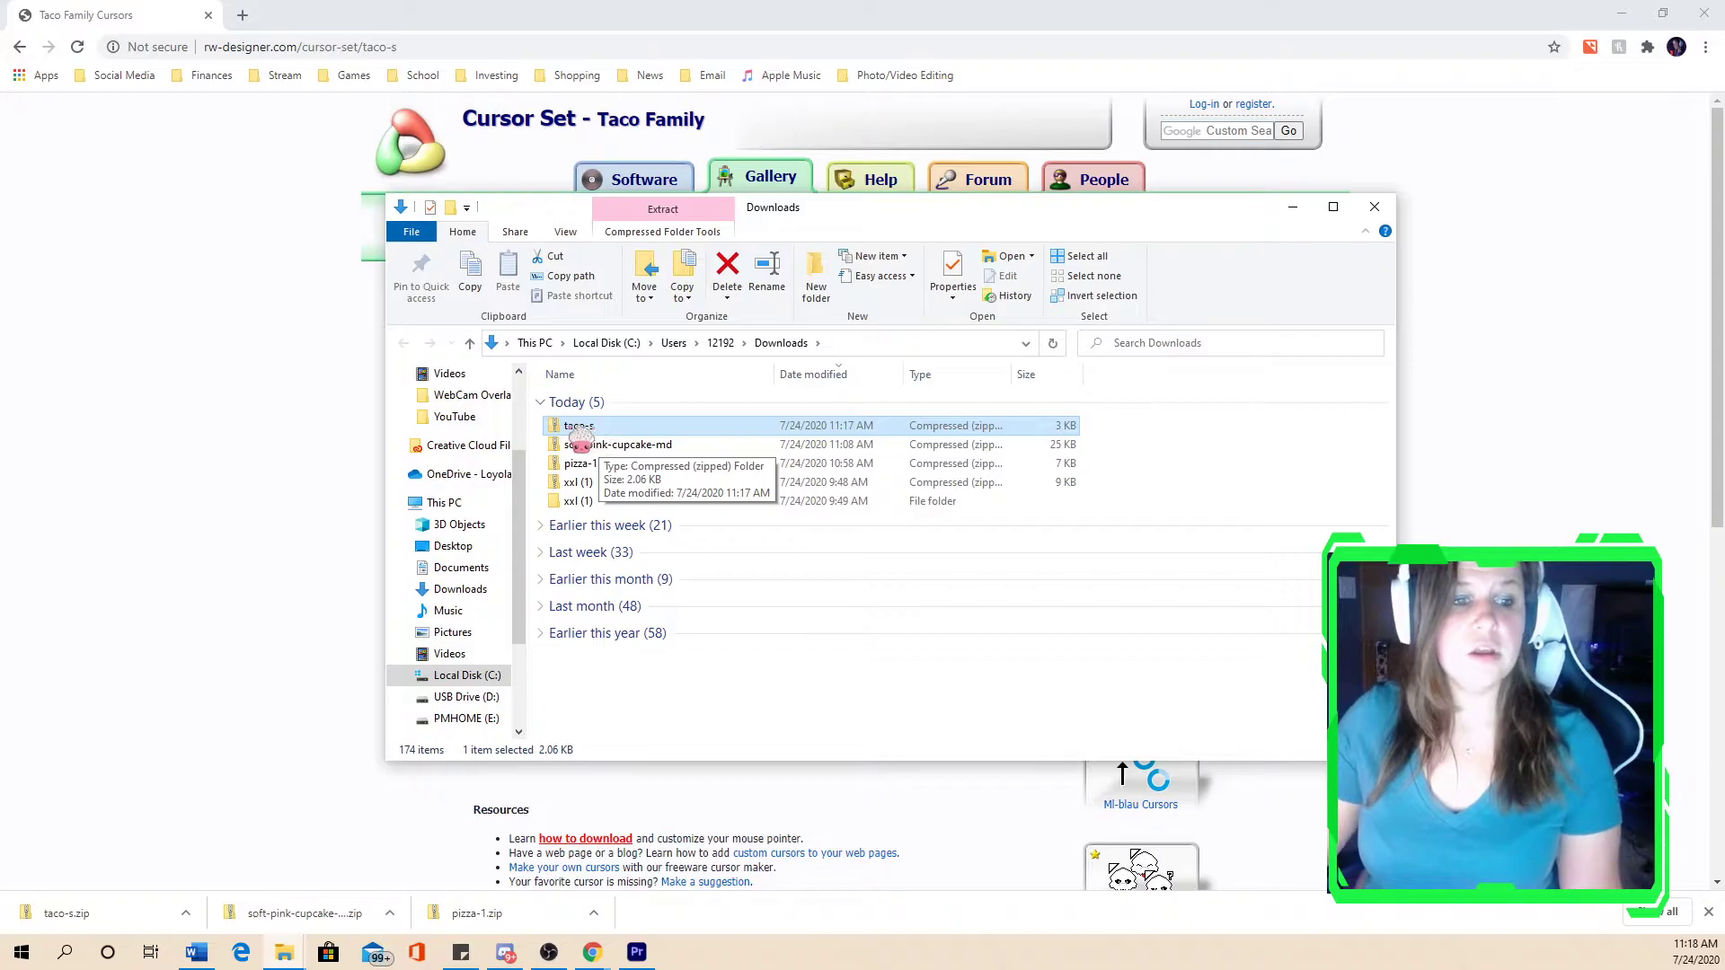
# - Start Extract All on taco-s.zip with the Desktop as the destination
pyautogui.rightClick(598, 428)
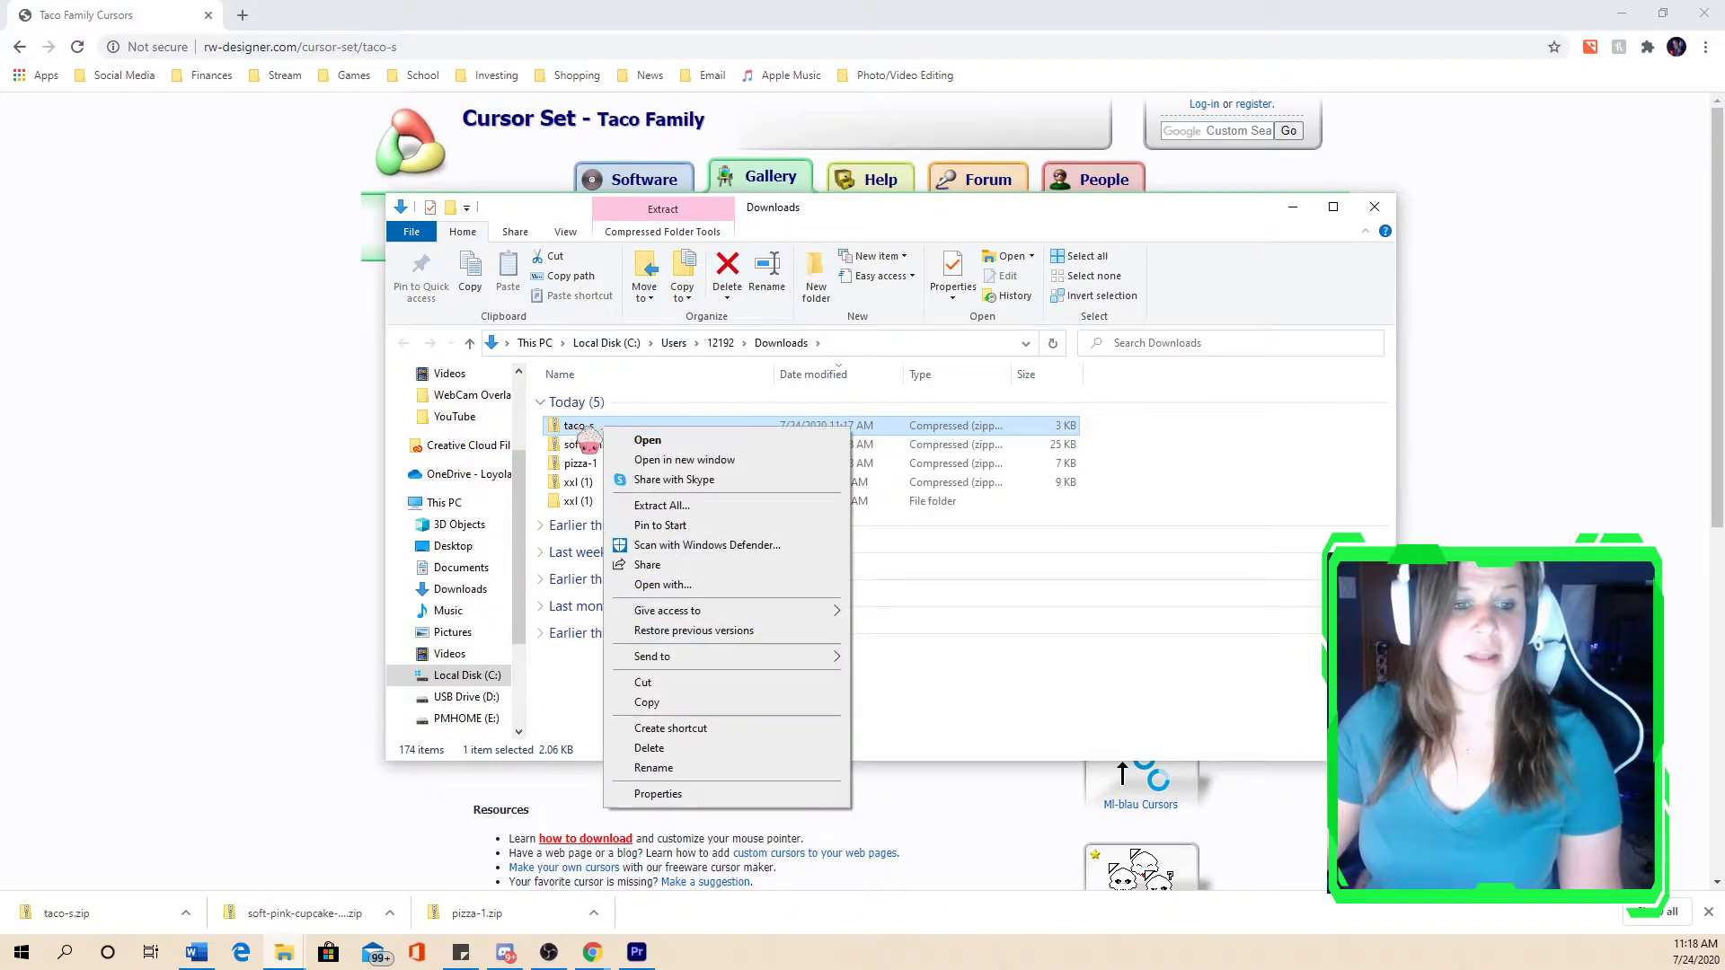
pyautogui.click(686, 510)
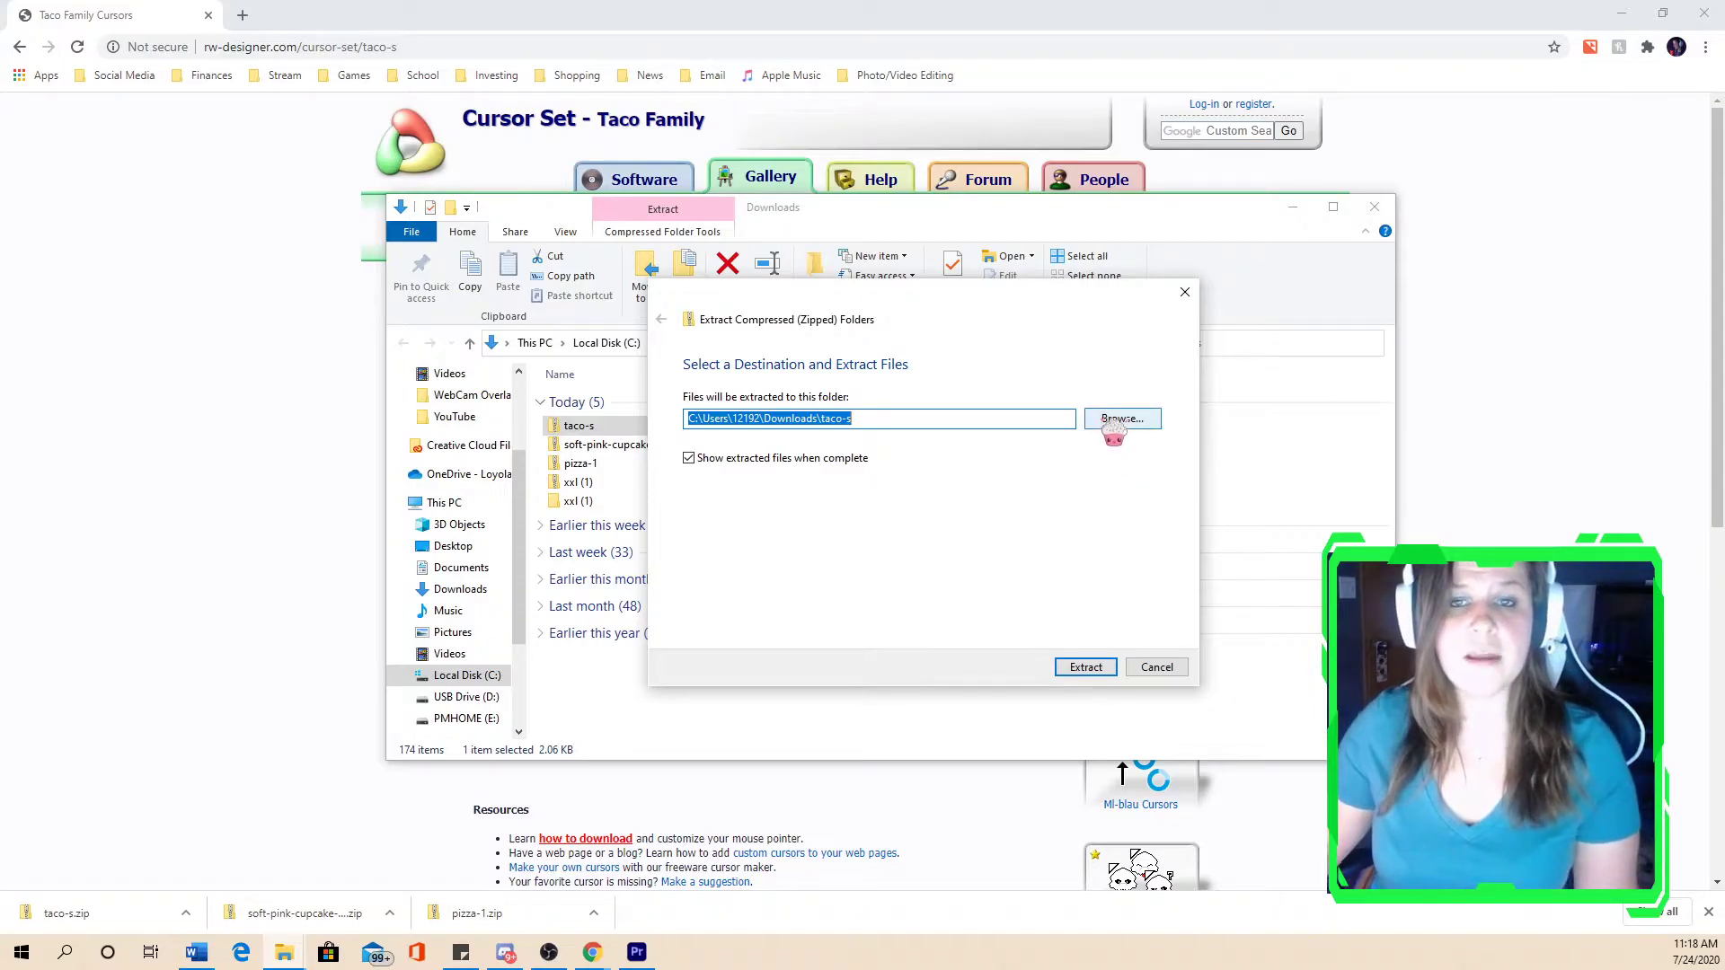
pyautogui.click(1125, 425)
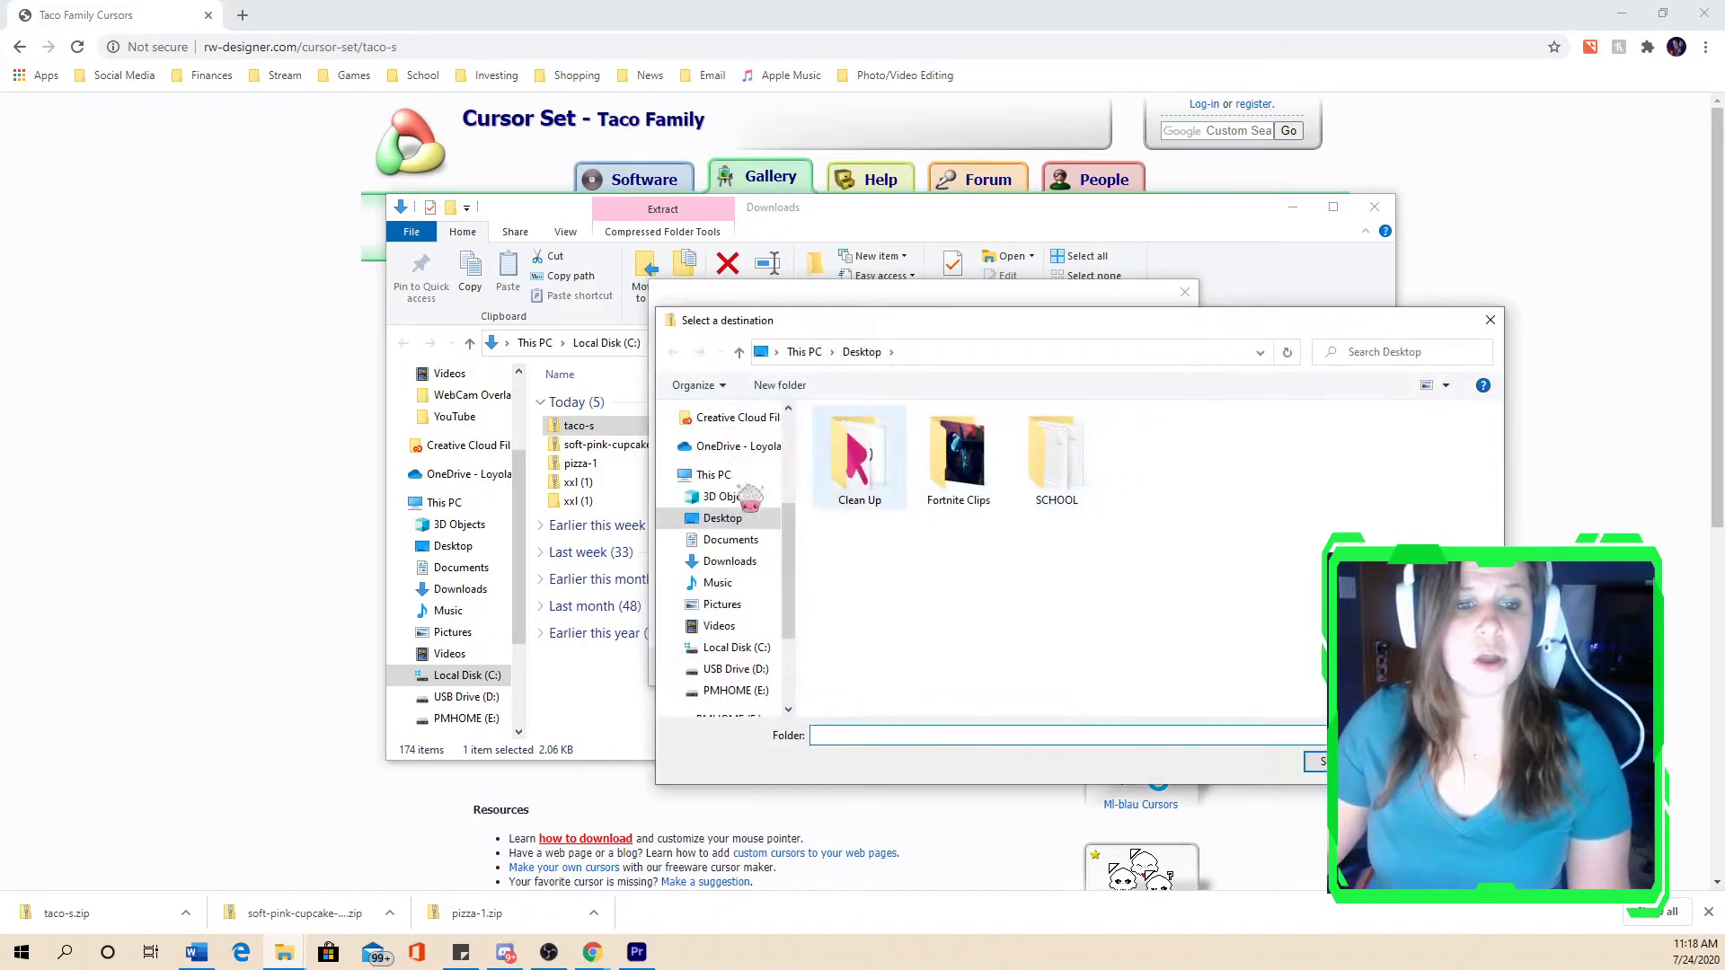
pyautogui.scroll(2, 753, 517)
pyautogui.scroll(2, 758, 532)
pyautogui.click(722, 446)
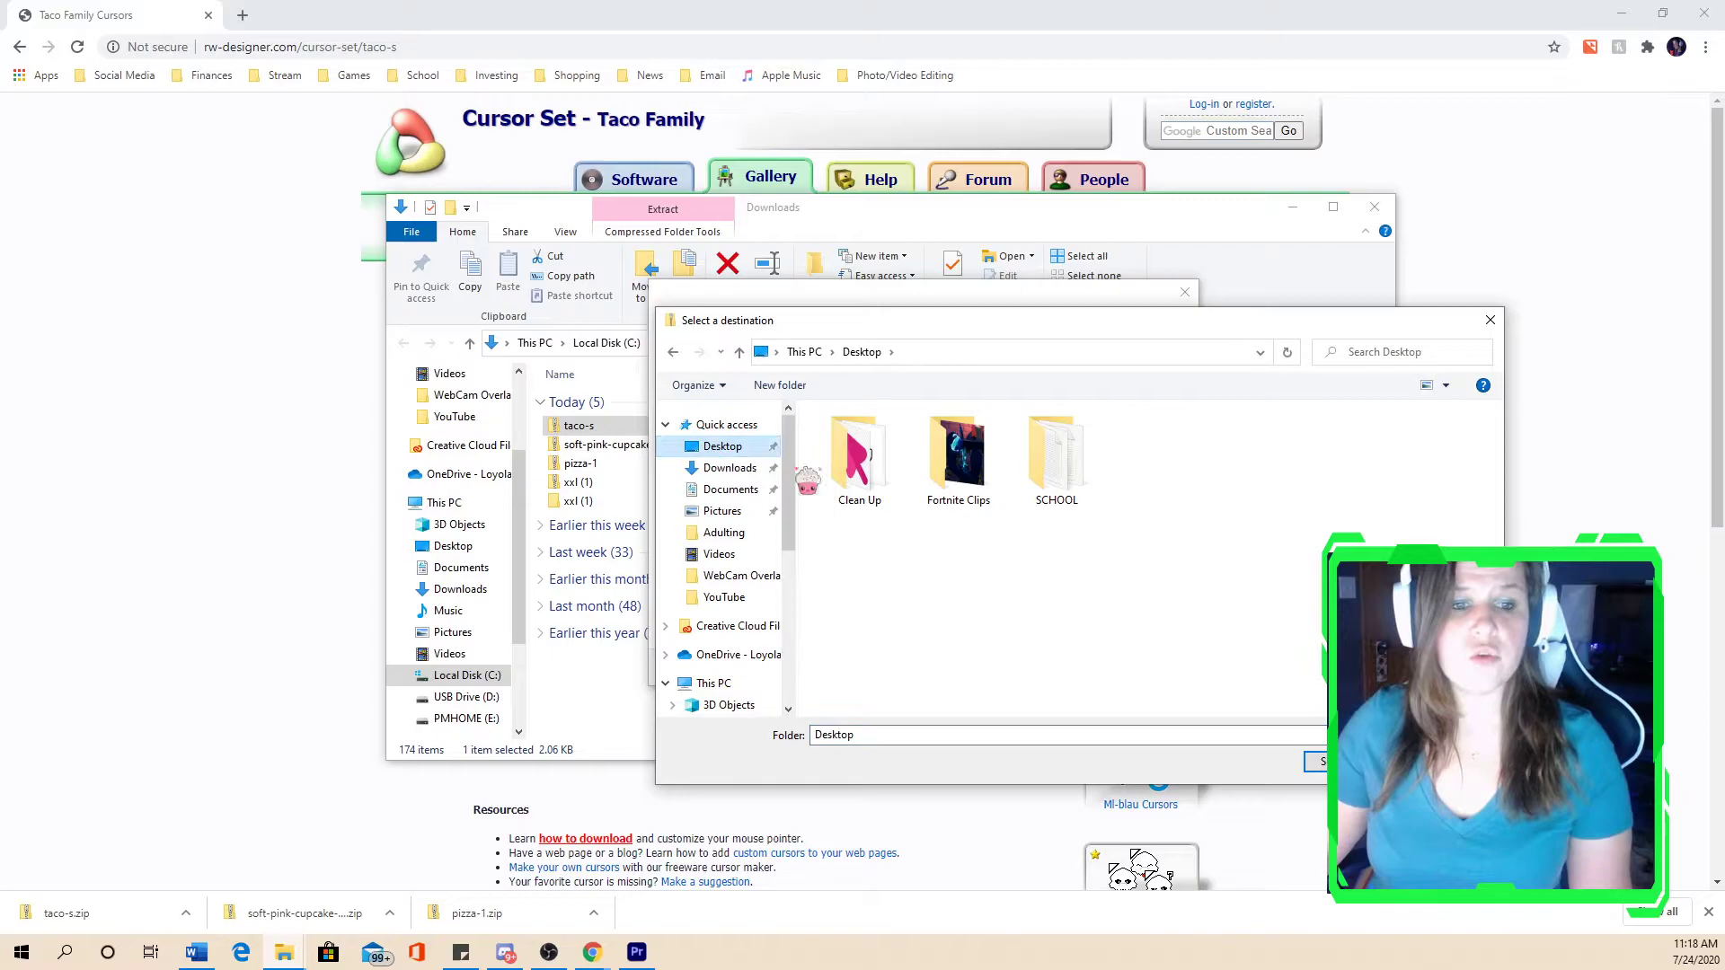
pyautogui.click(1323, 761)
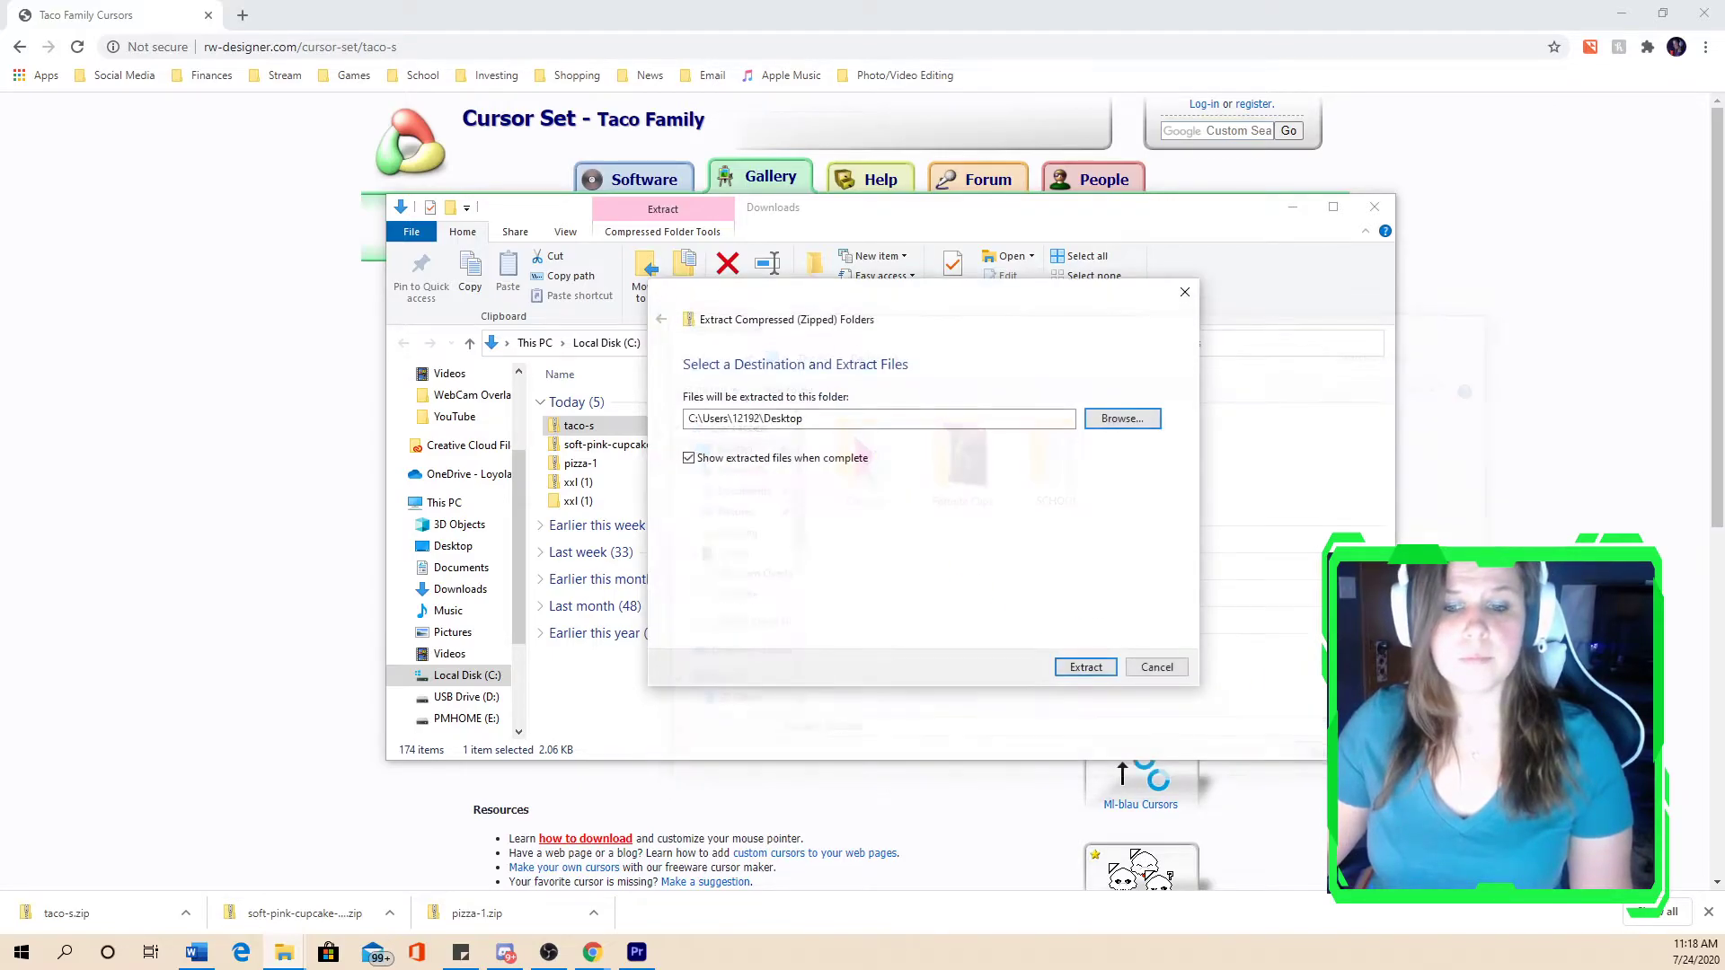
# - Extract the cursors, replacing readme.txt, and close both Explorer windows
pyautogui.click(1087, 668)
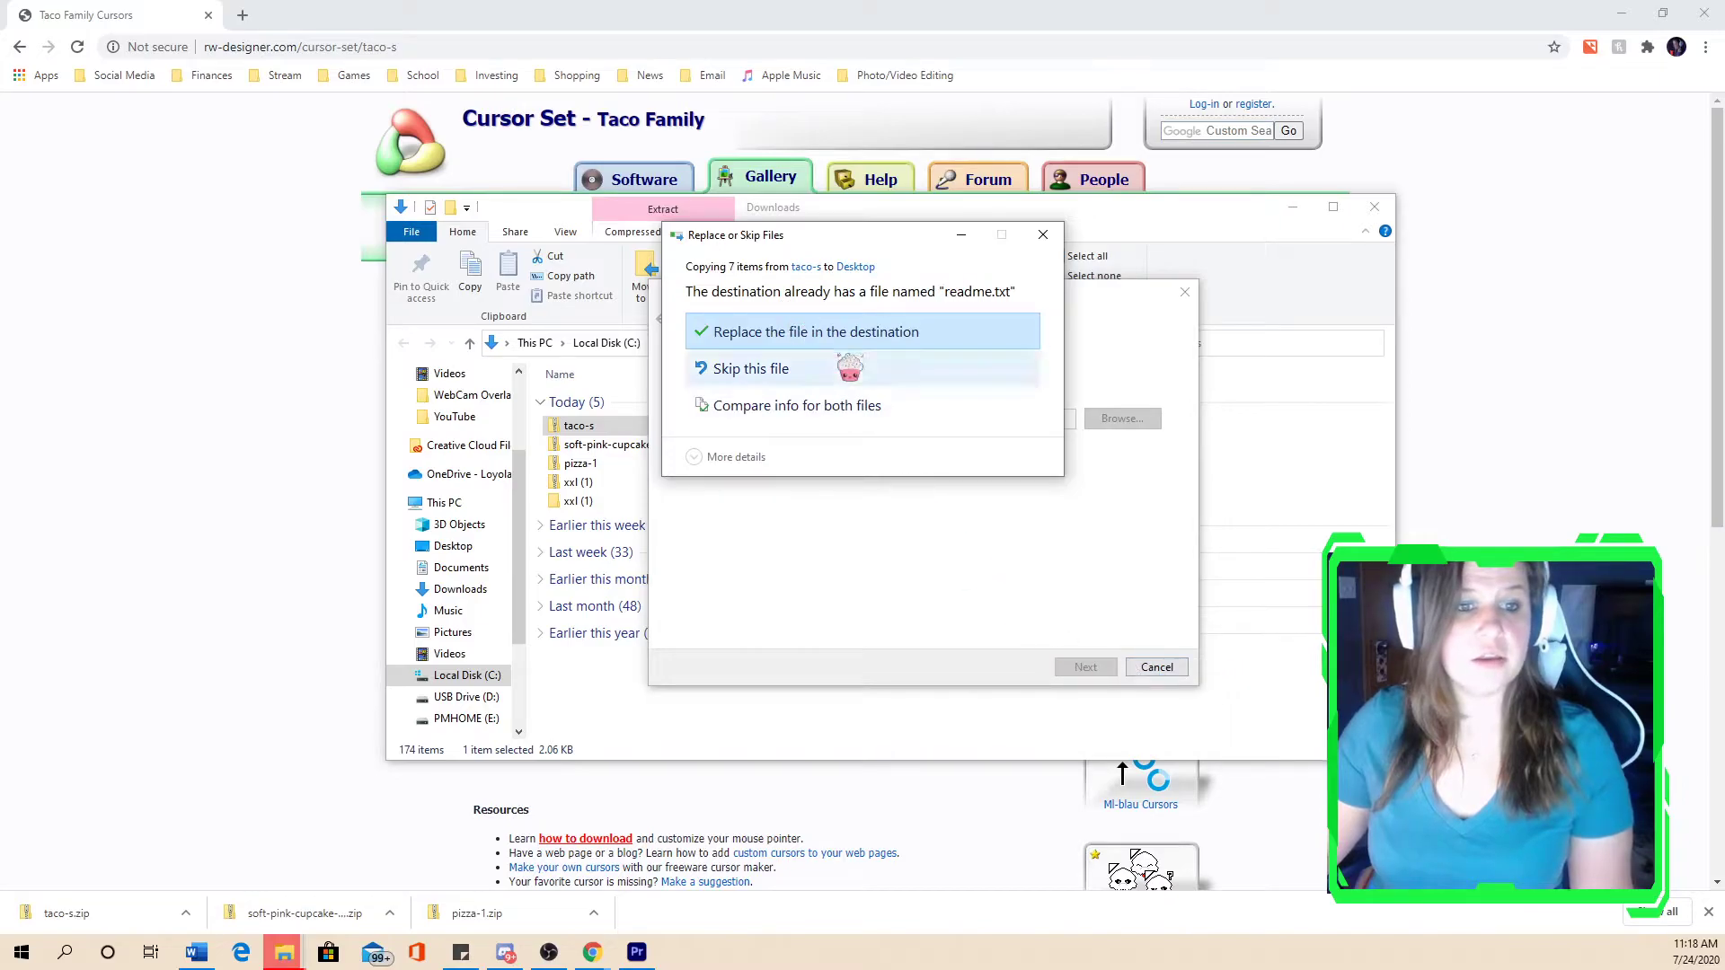
pyautogui.click(850, 335)
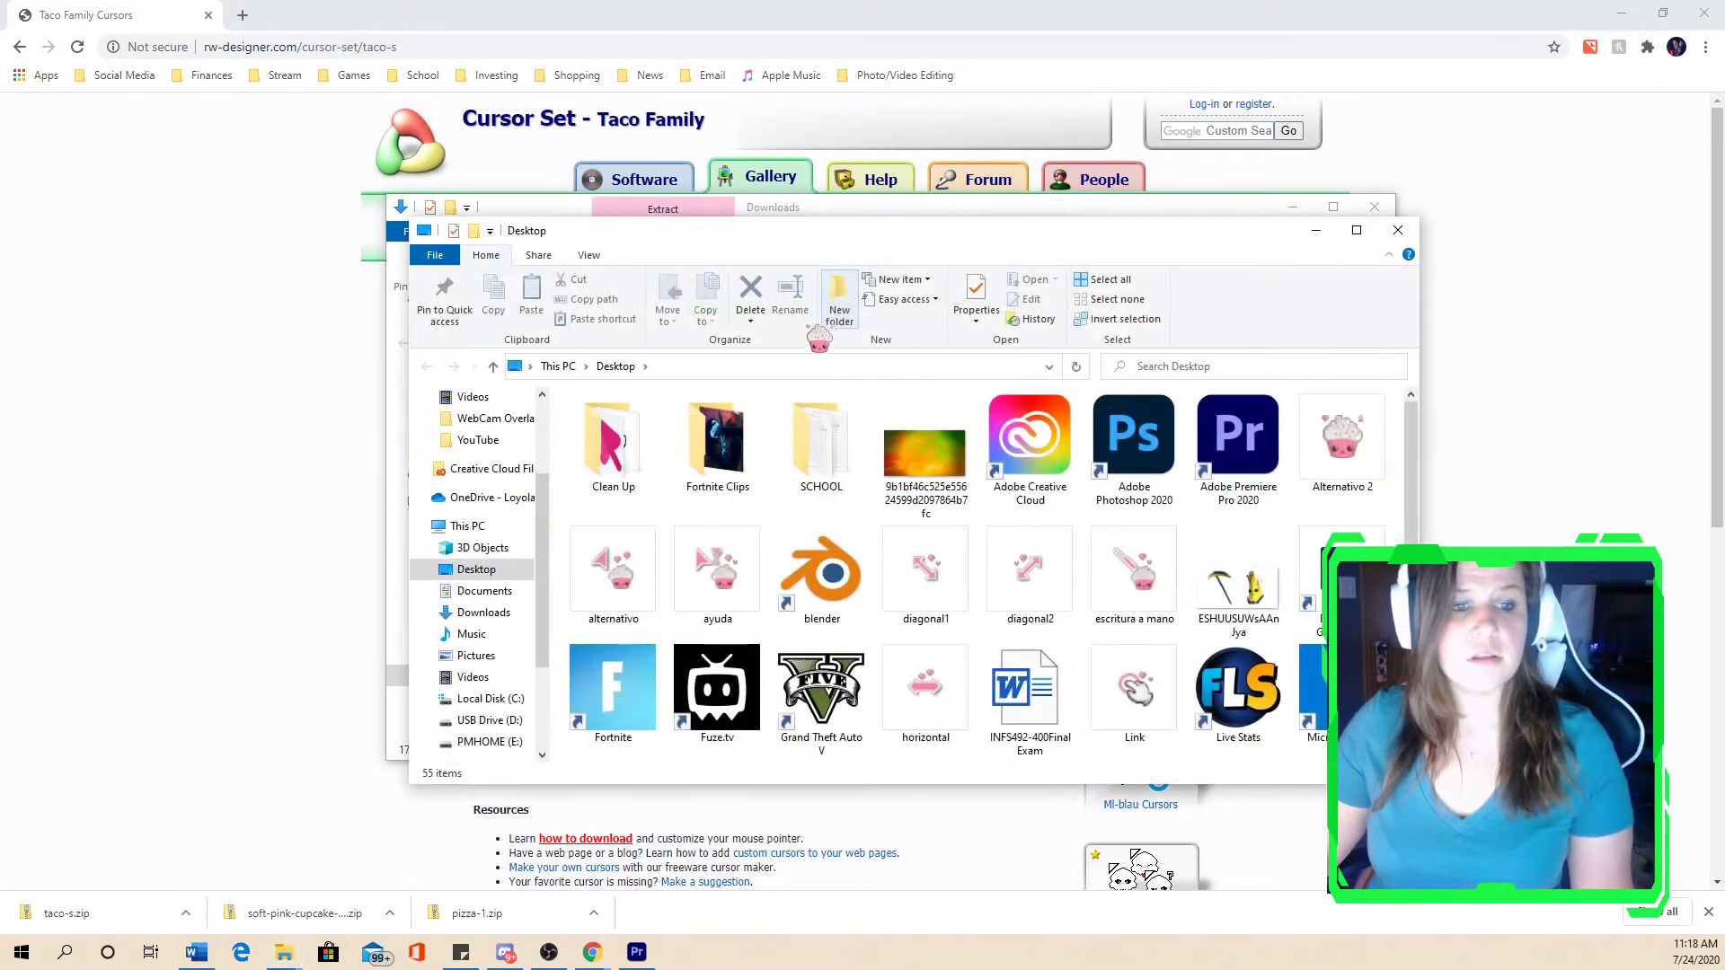
pyautogui.click(1398, 230)
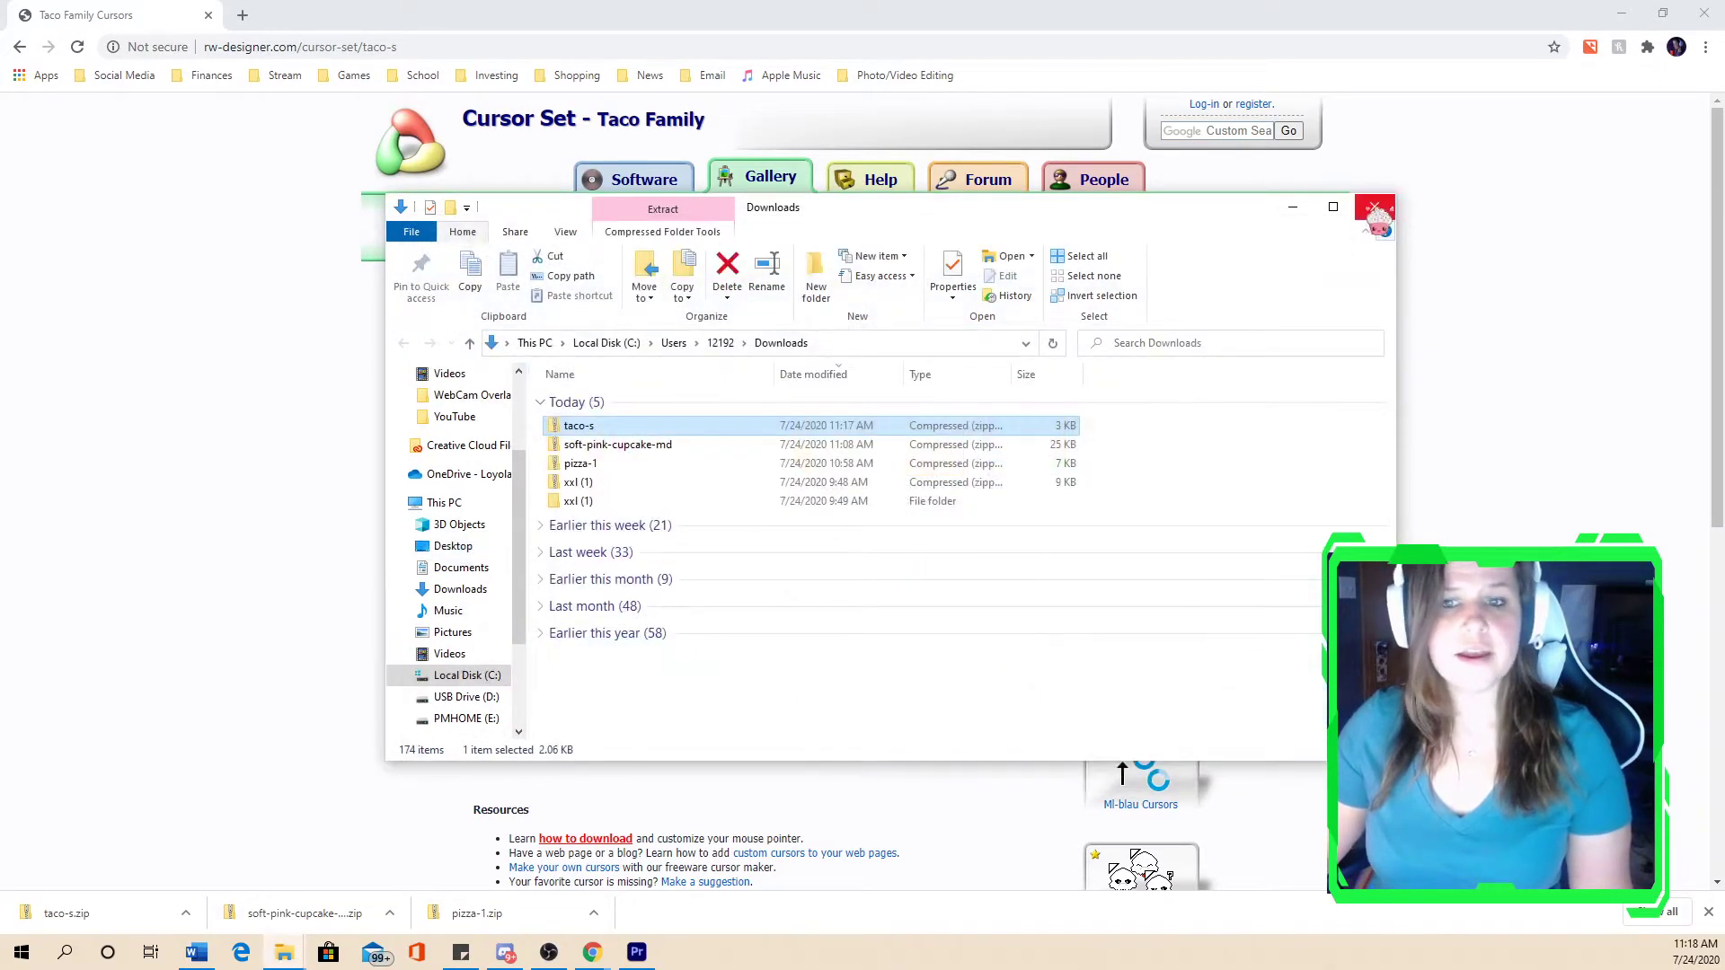
pyautogui.click(1375, 208)
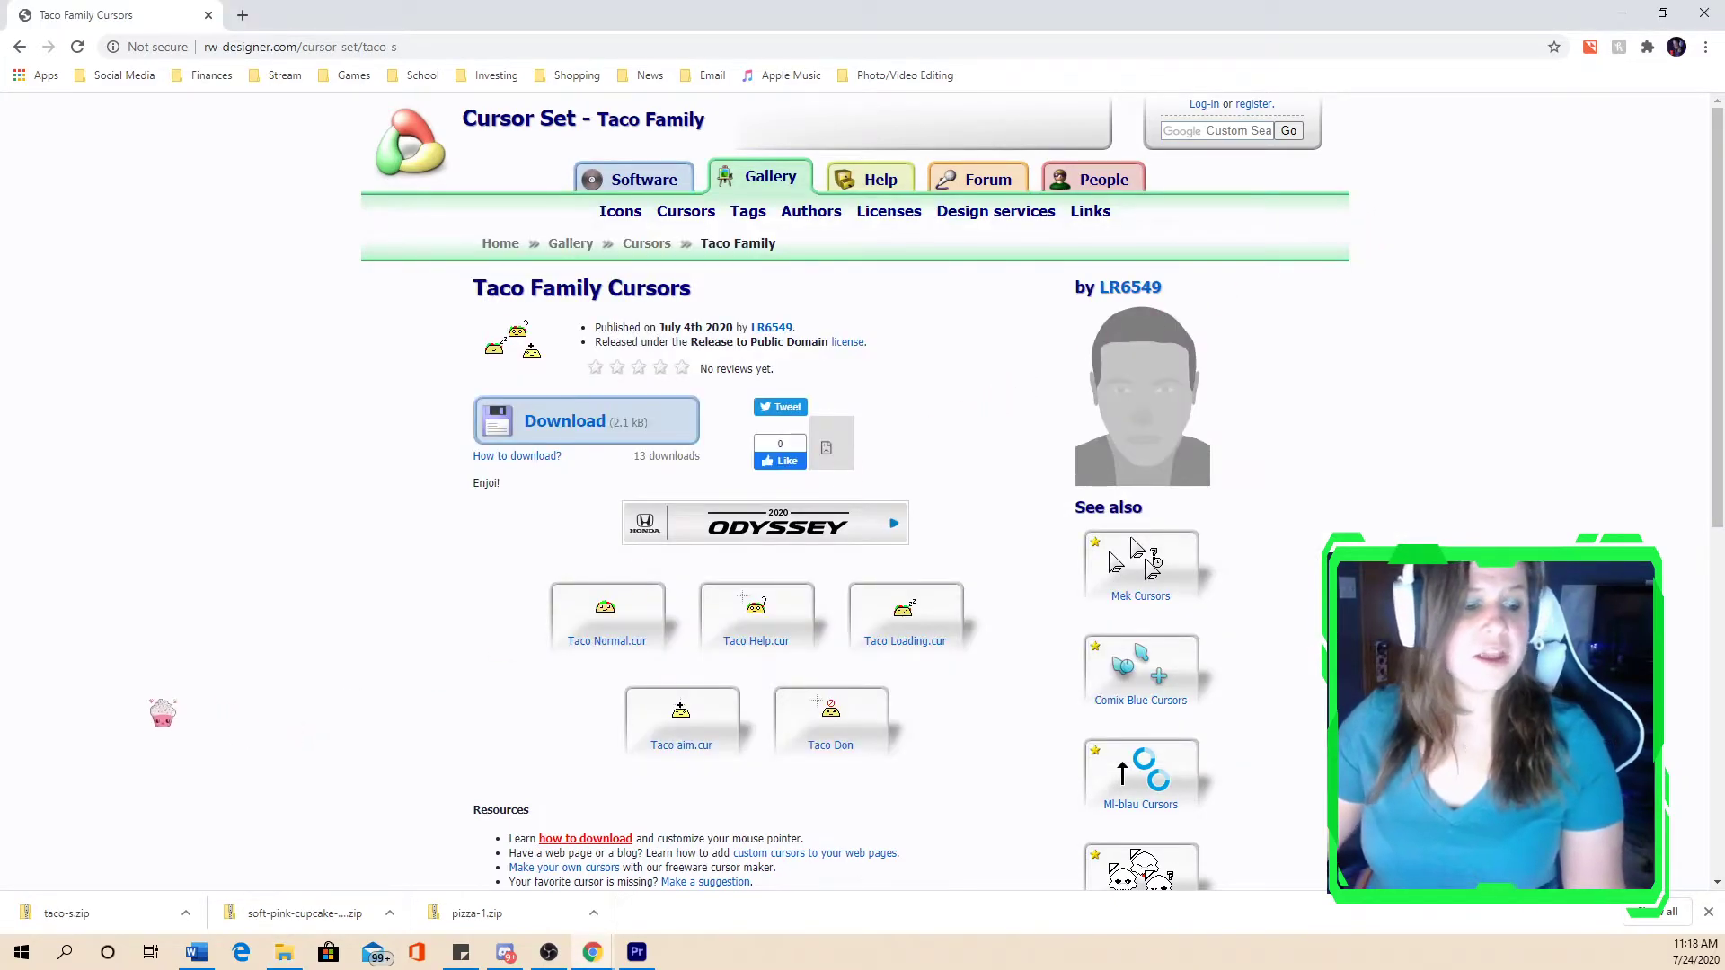
# - Reach Mouse Properties through Control Panel's Hardware and Sound page
pyautogui.click(64, 951)
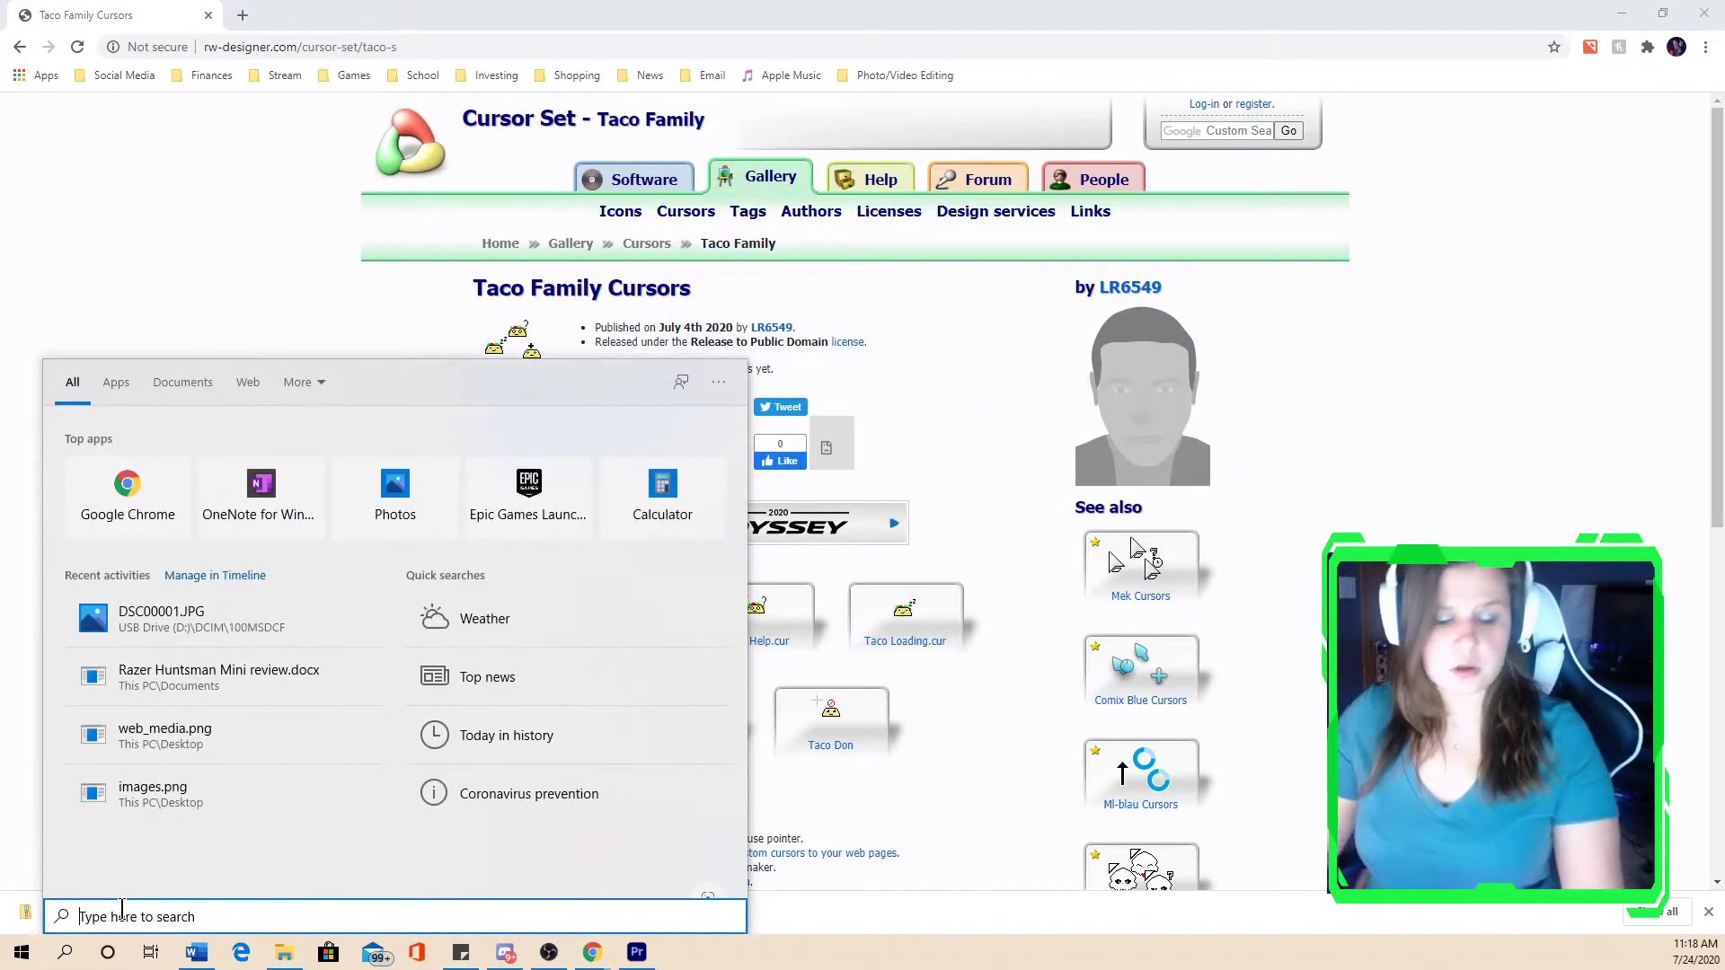
pyautogui.write('control')
pyautogui.press('Return')
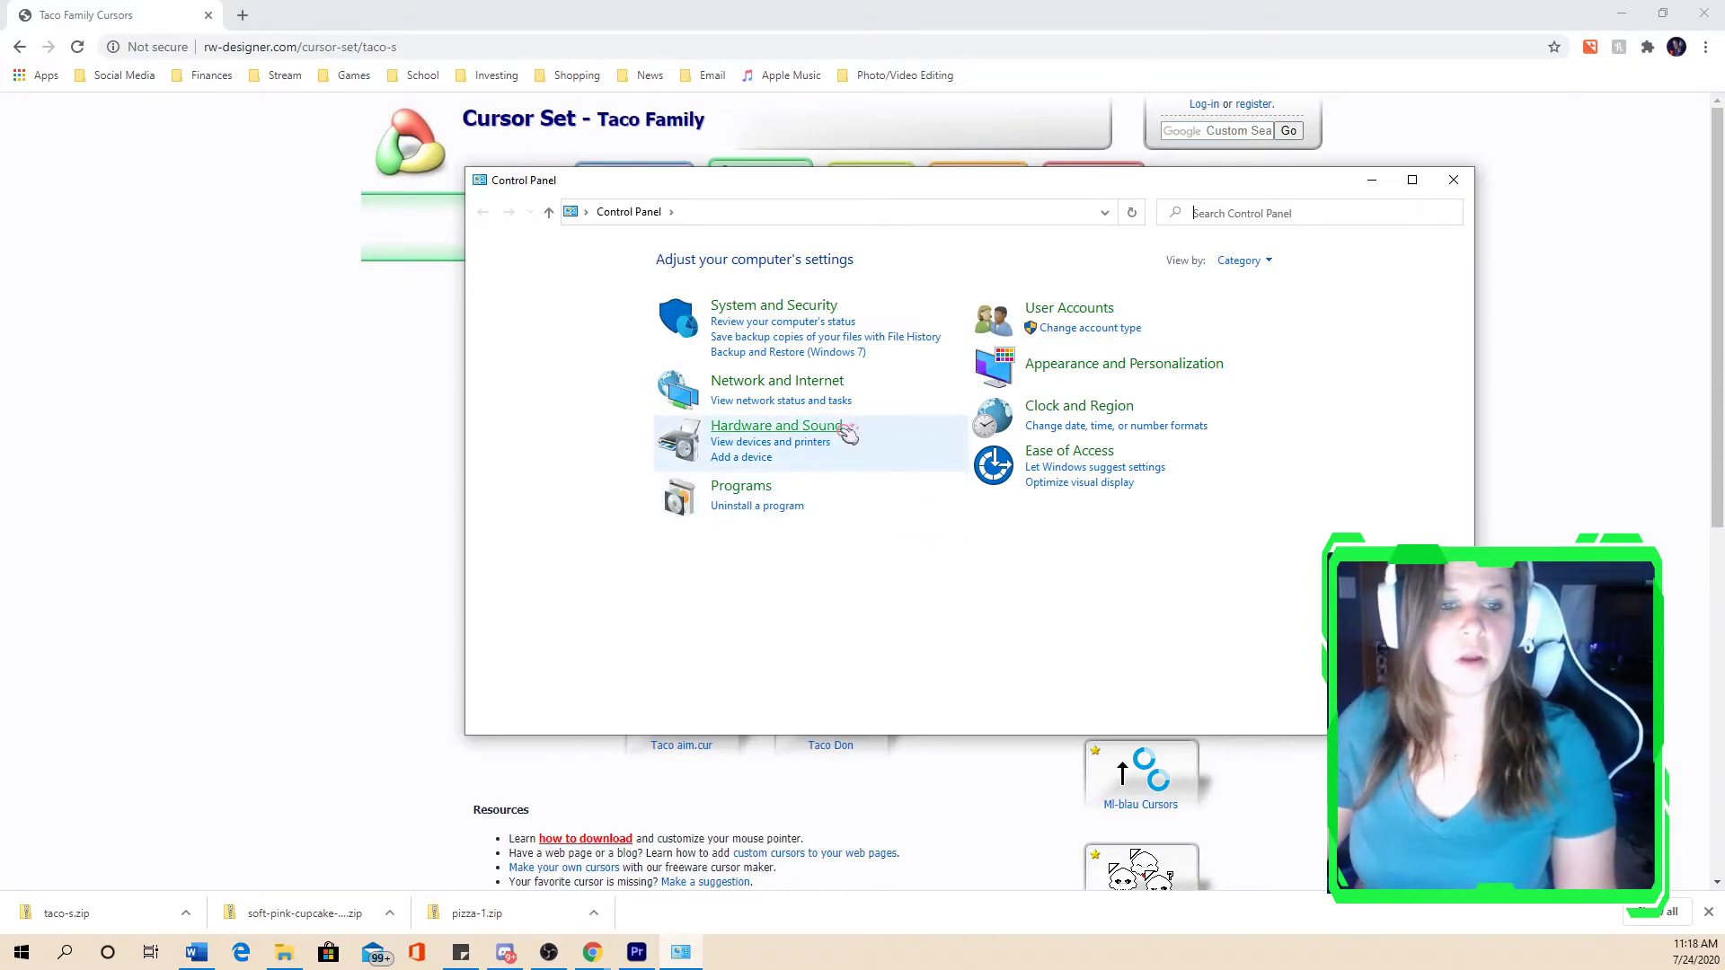
pyautogui.click(820, 428)
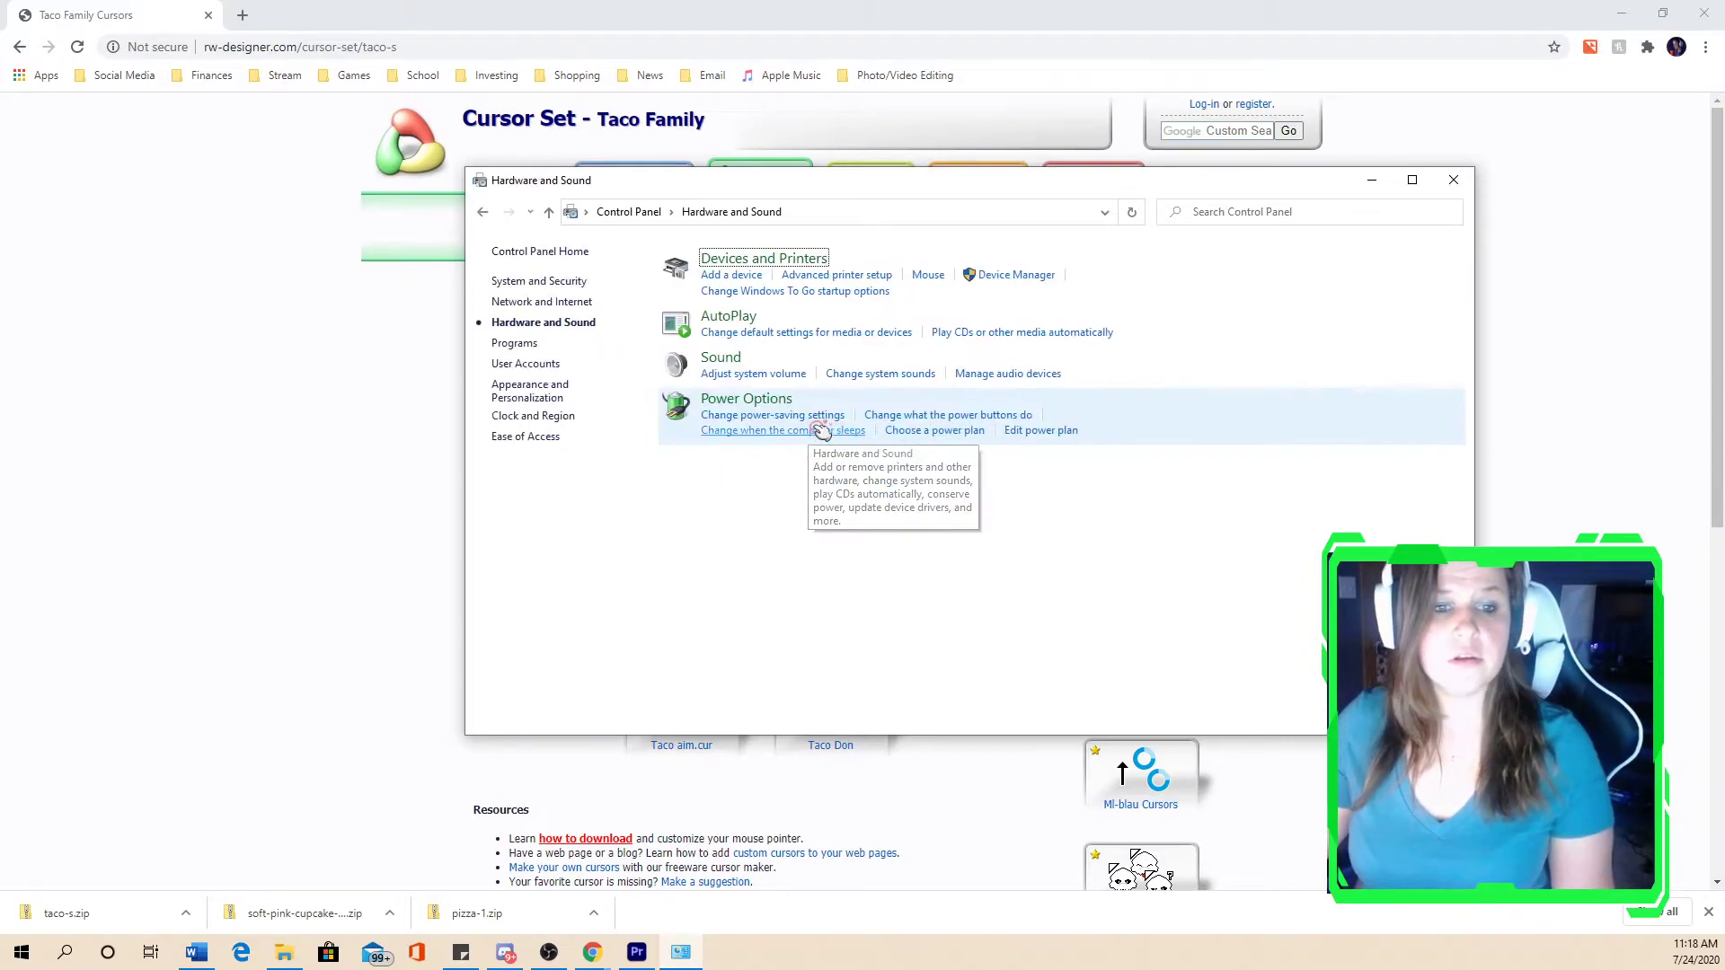
pyautogui.click(928, 275)
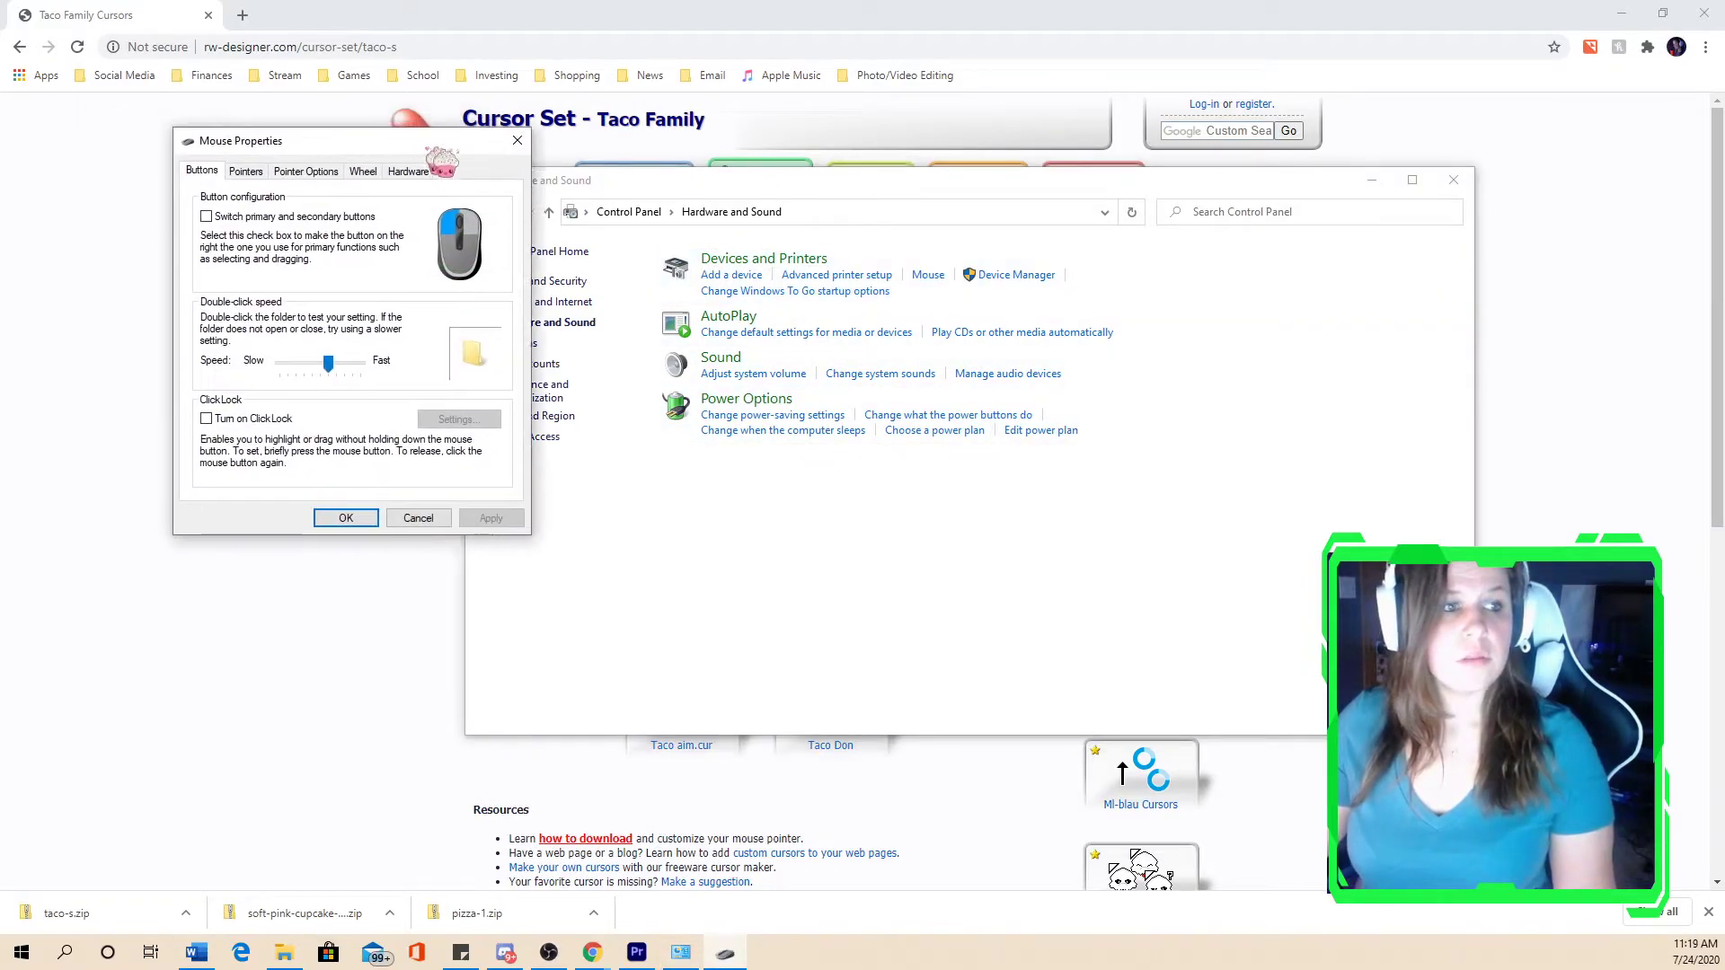
# - Move the Mouse Properties window over Control Panel and switch to its Pointers tab
pyautogui.moveTo(430, 149); pyautogui.dragTo(971, 280)
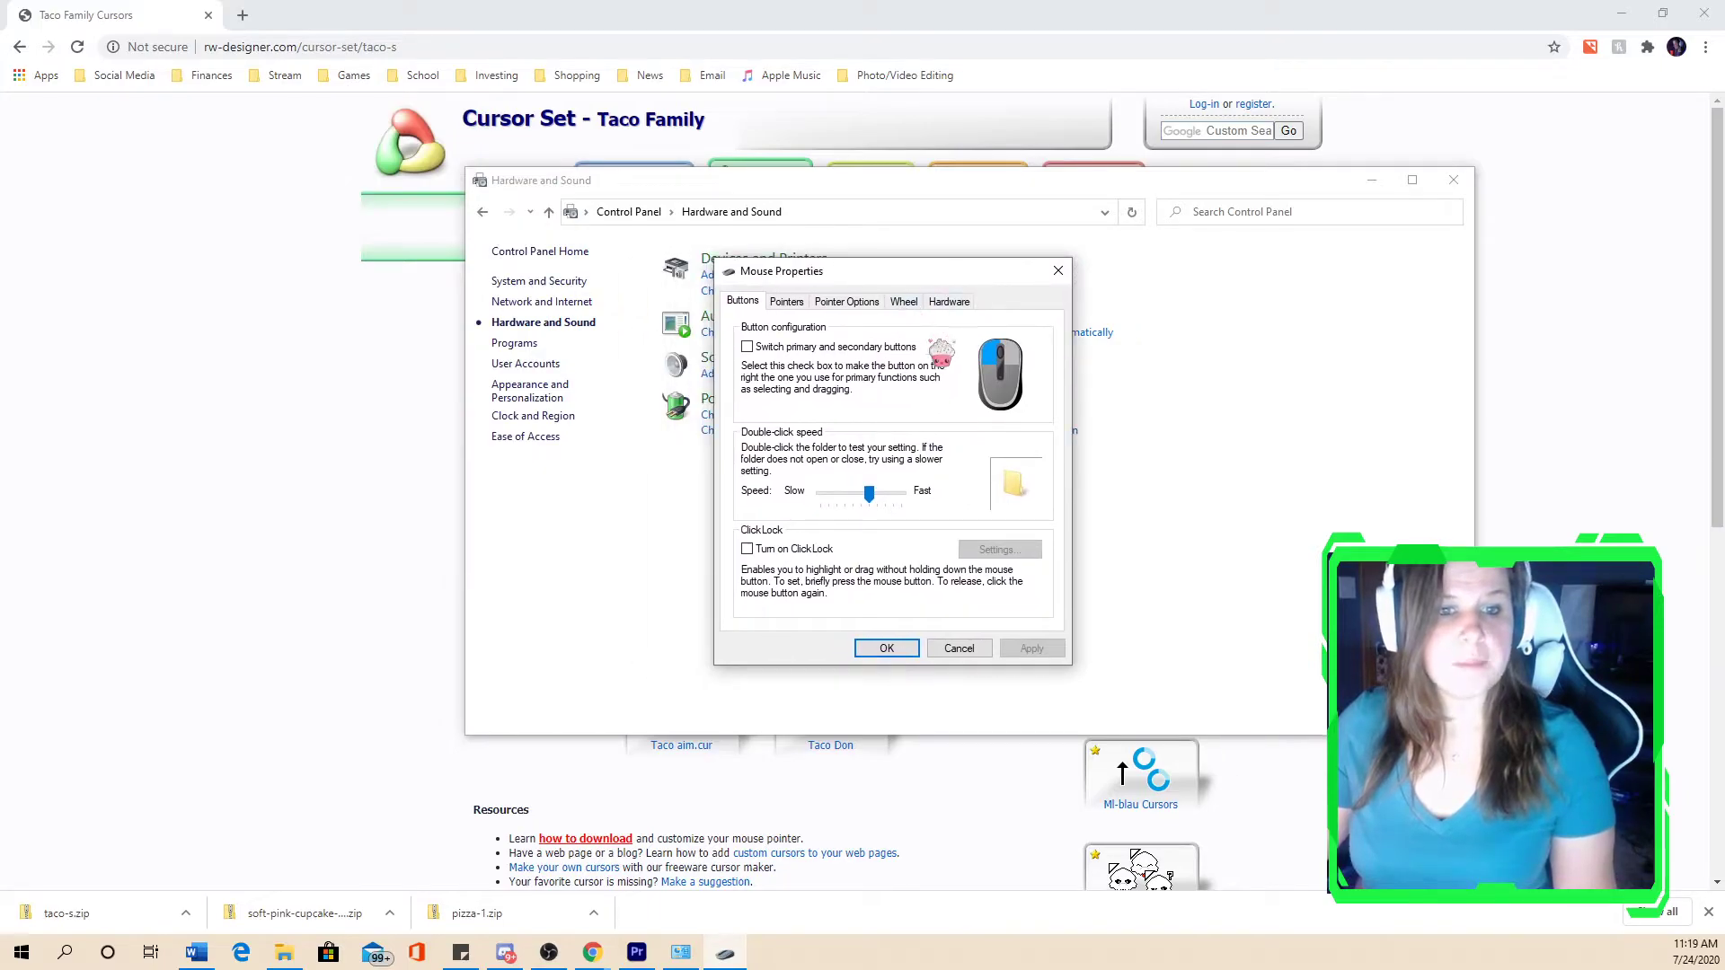
pyautogui.click(789, 303)
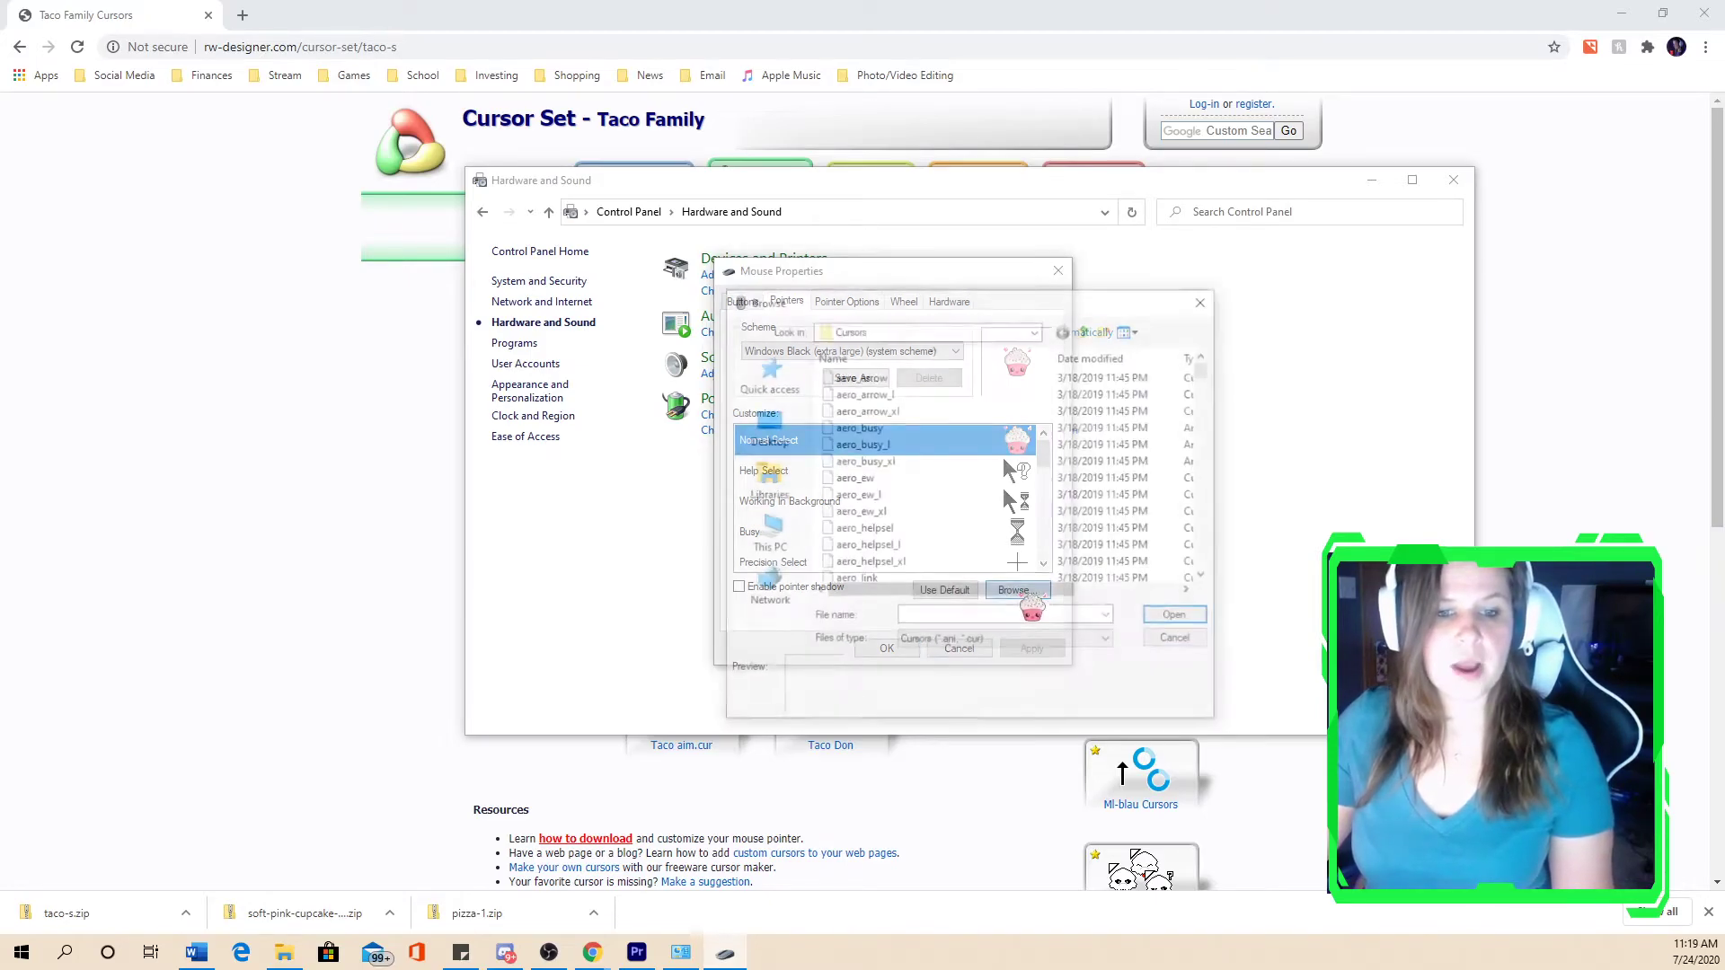
# - Load Taco Normal from the Desktop as the Normal Select cursor
pyautogui.click(949, 328)
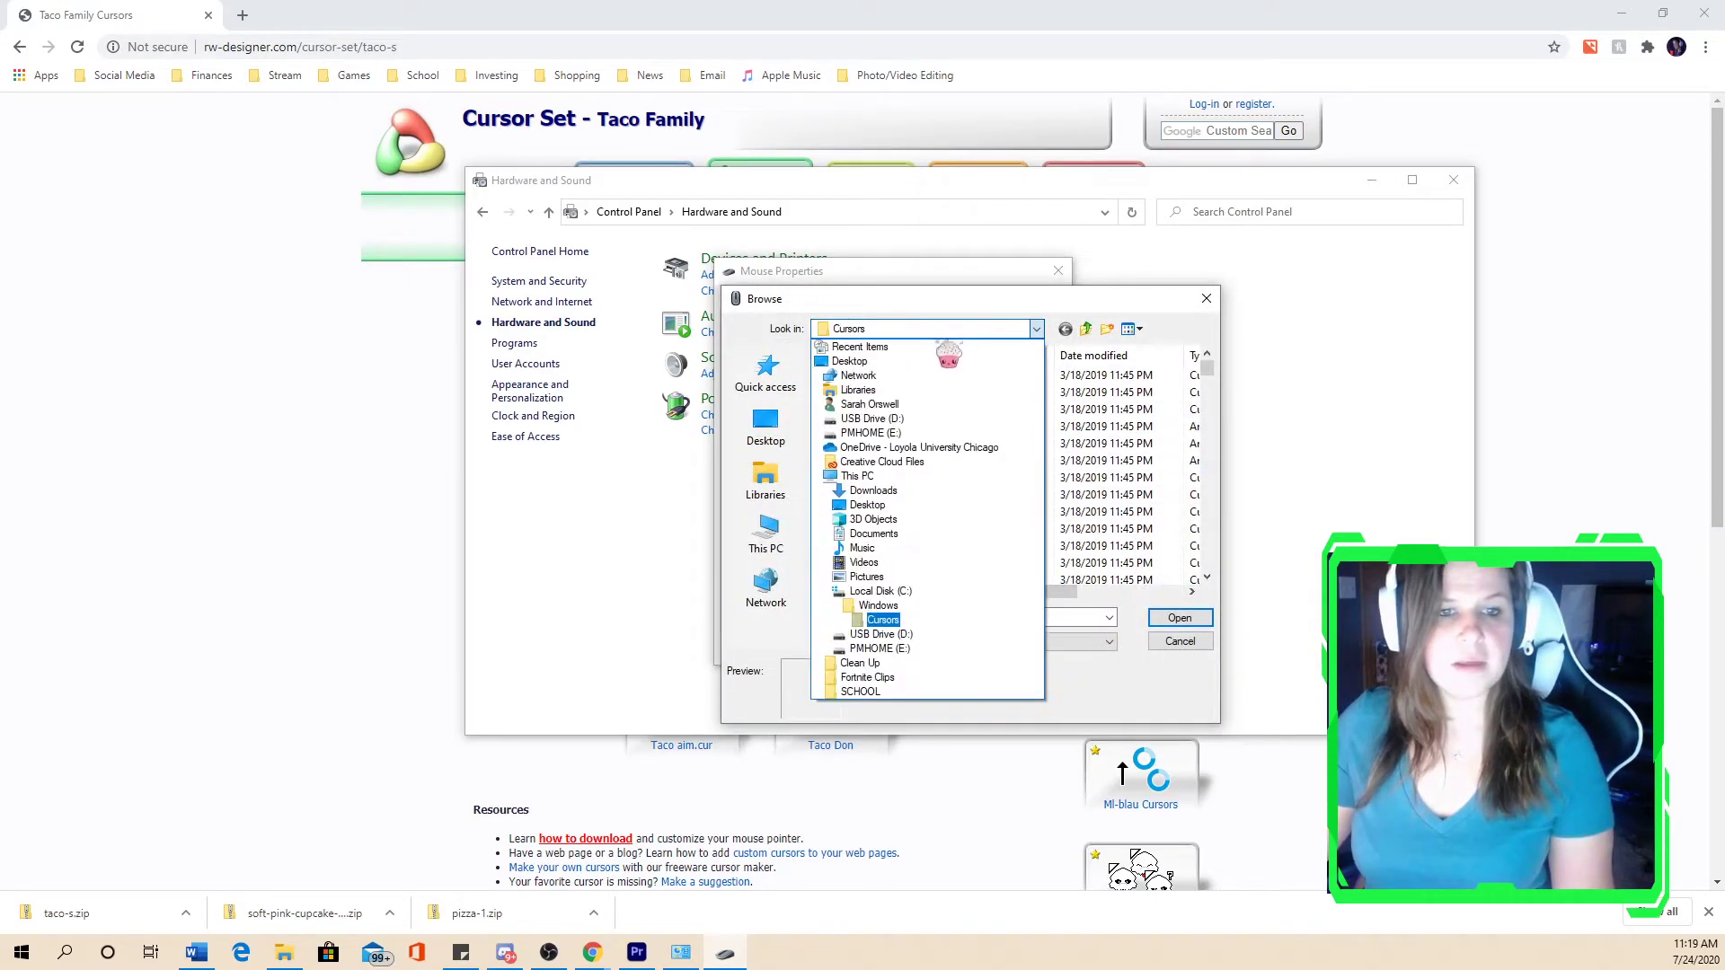
pyautogui.click(949, 360)
pyautogui.scroll(-3, 1011, 438)
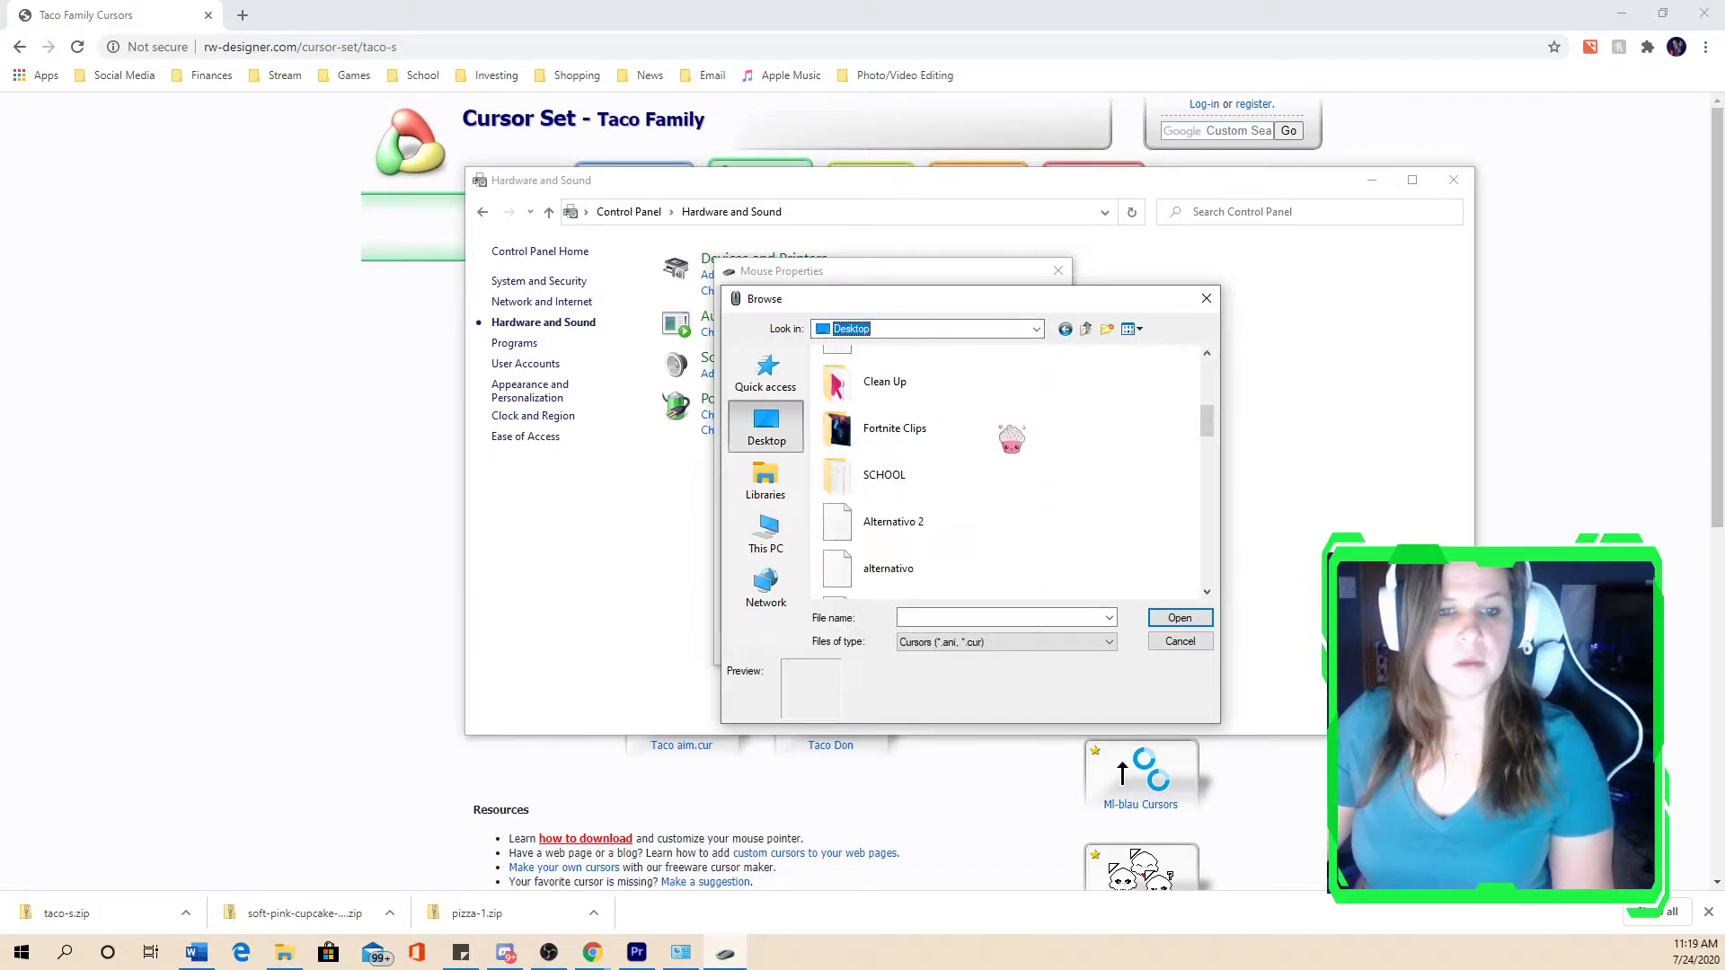
pyautogui.scroll(-3, 1034, 501)
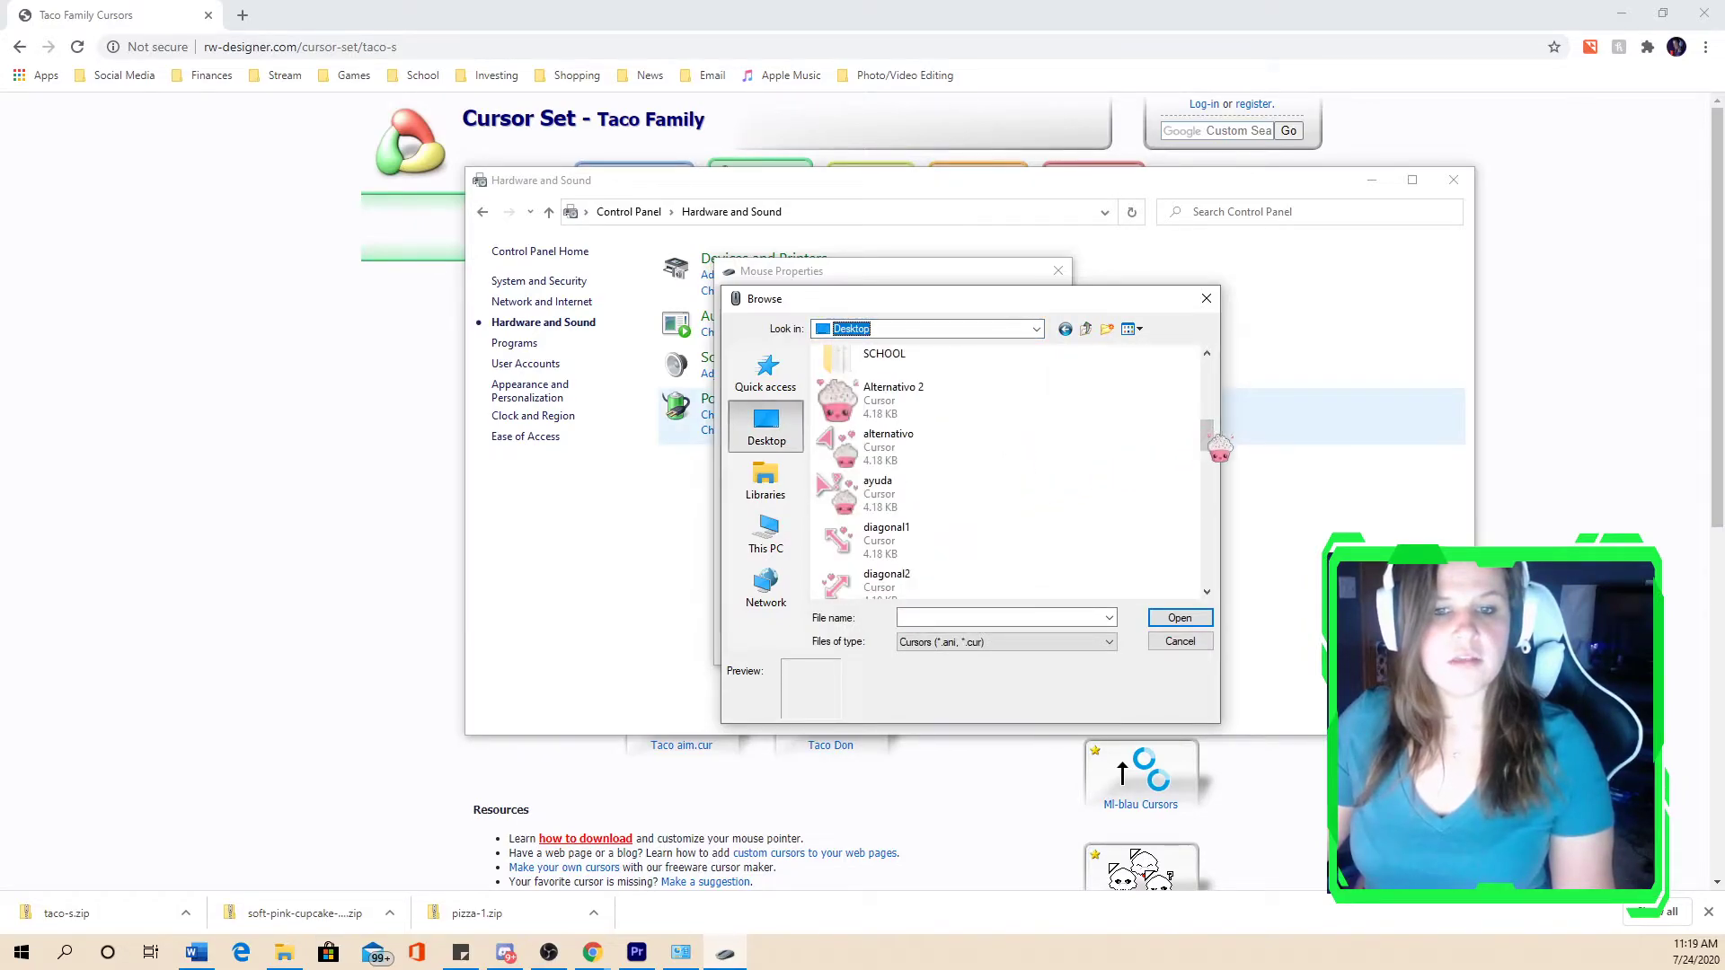
pyautogui.moveTo(1002, 167); pyautogui.dragTo(992, 360)
pyautogui.scroll(-2, 975, 515)
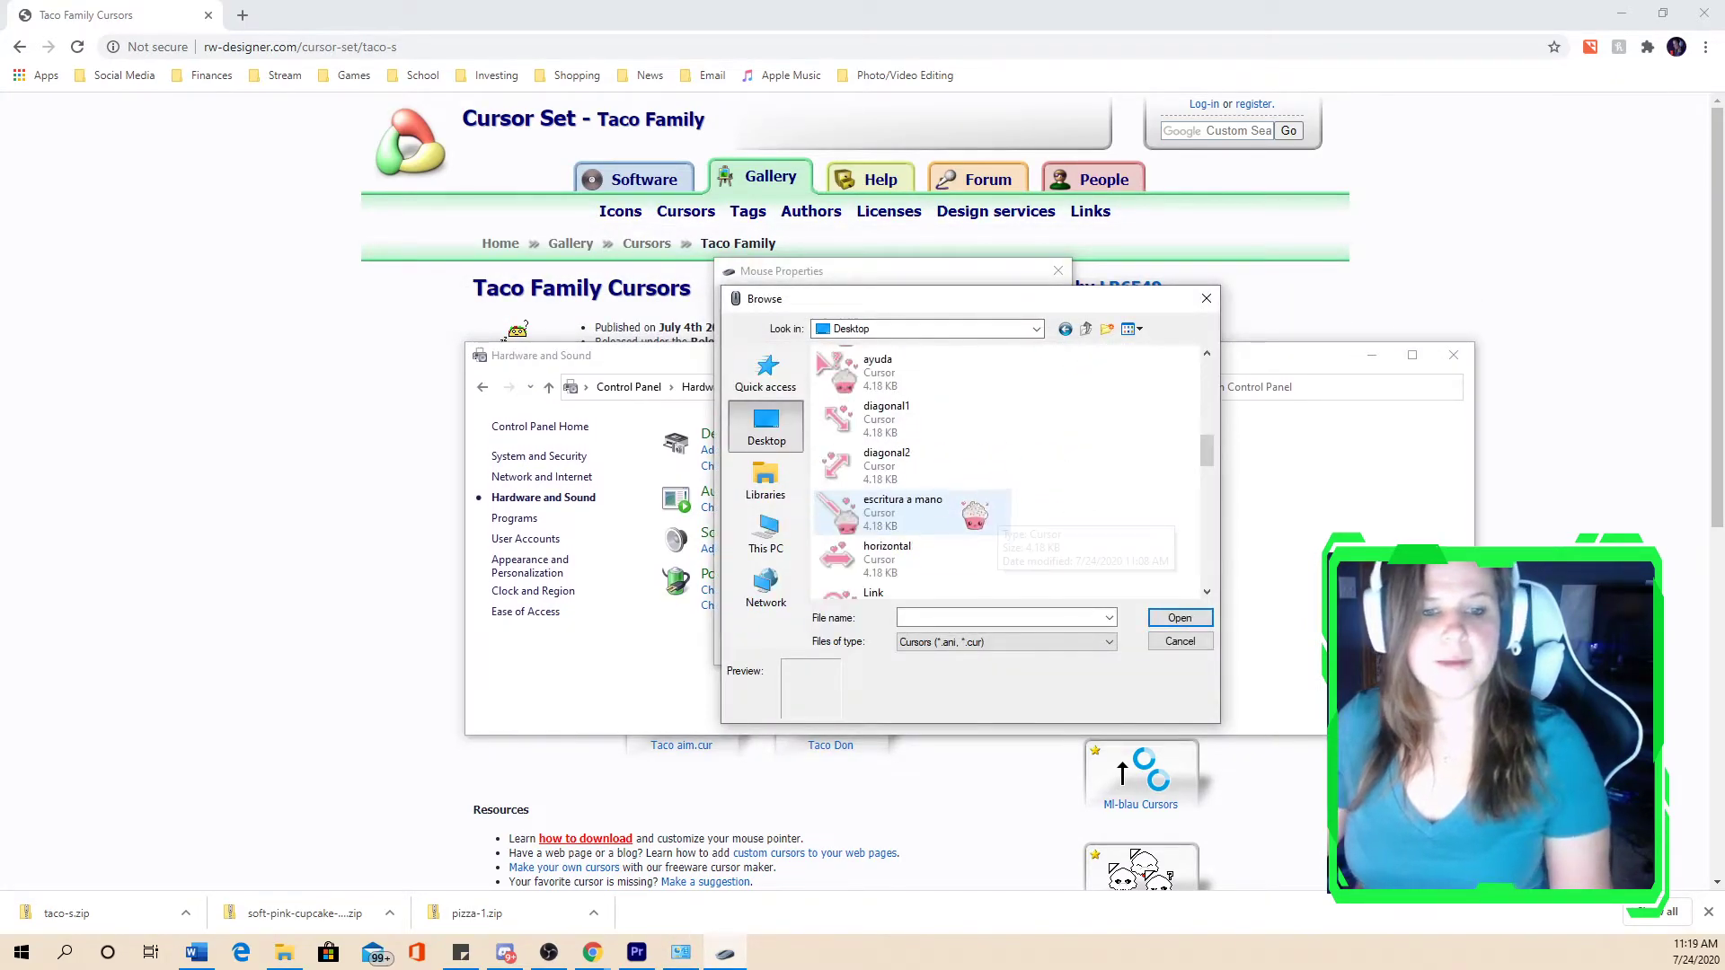
pyautogui.scroll(-2, 966, 462)
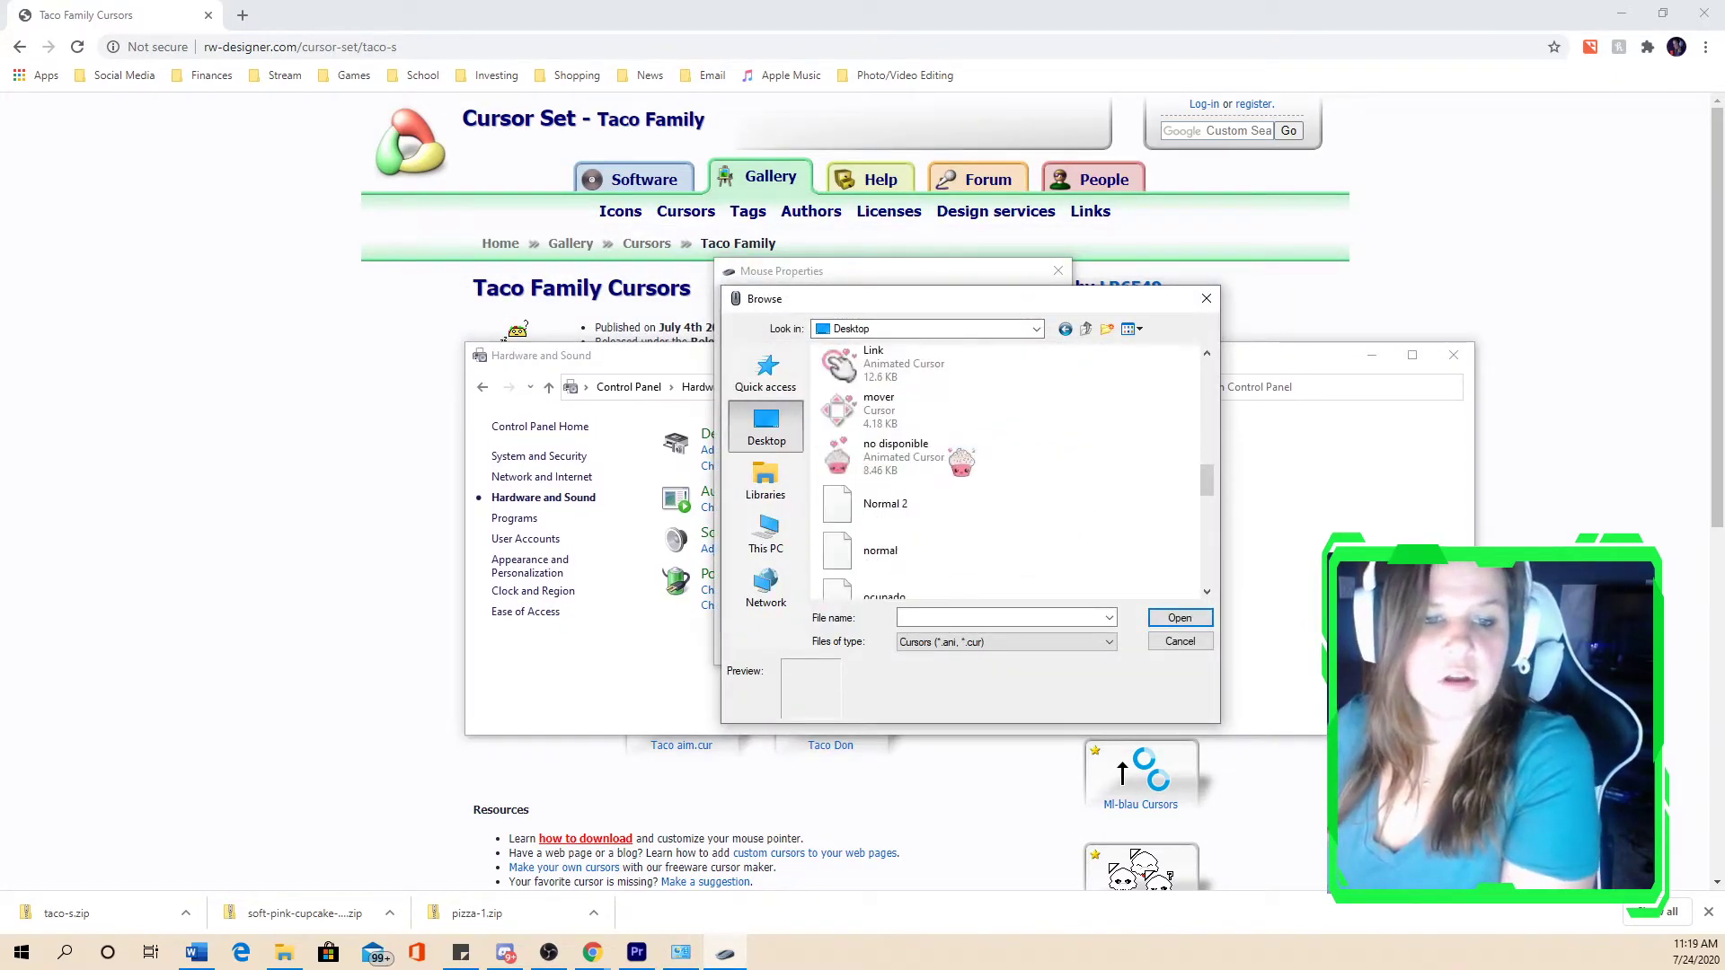
pyautogui.scroll(-3, 957, 440)
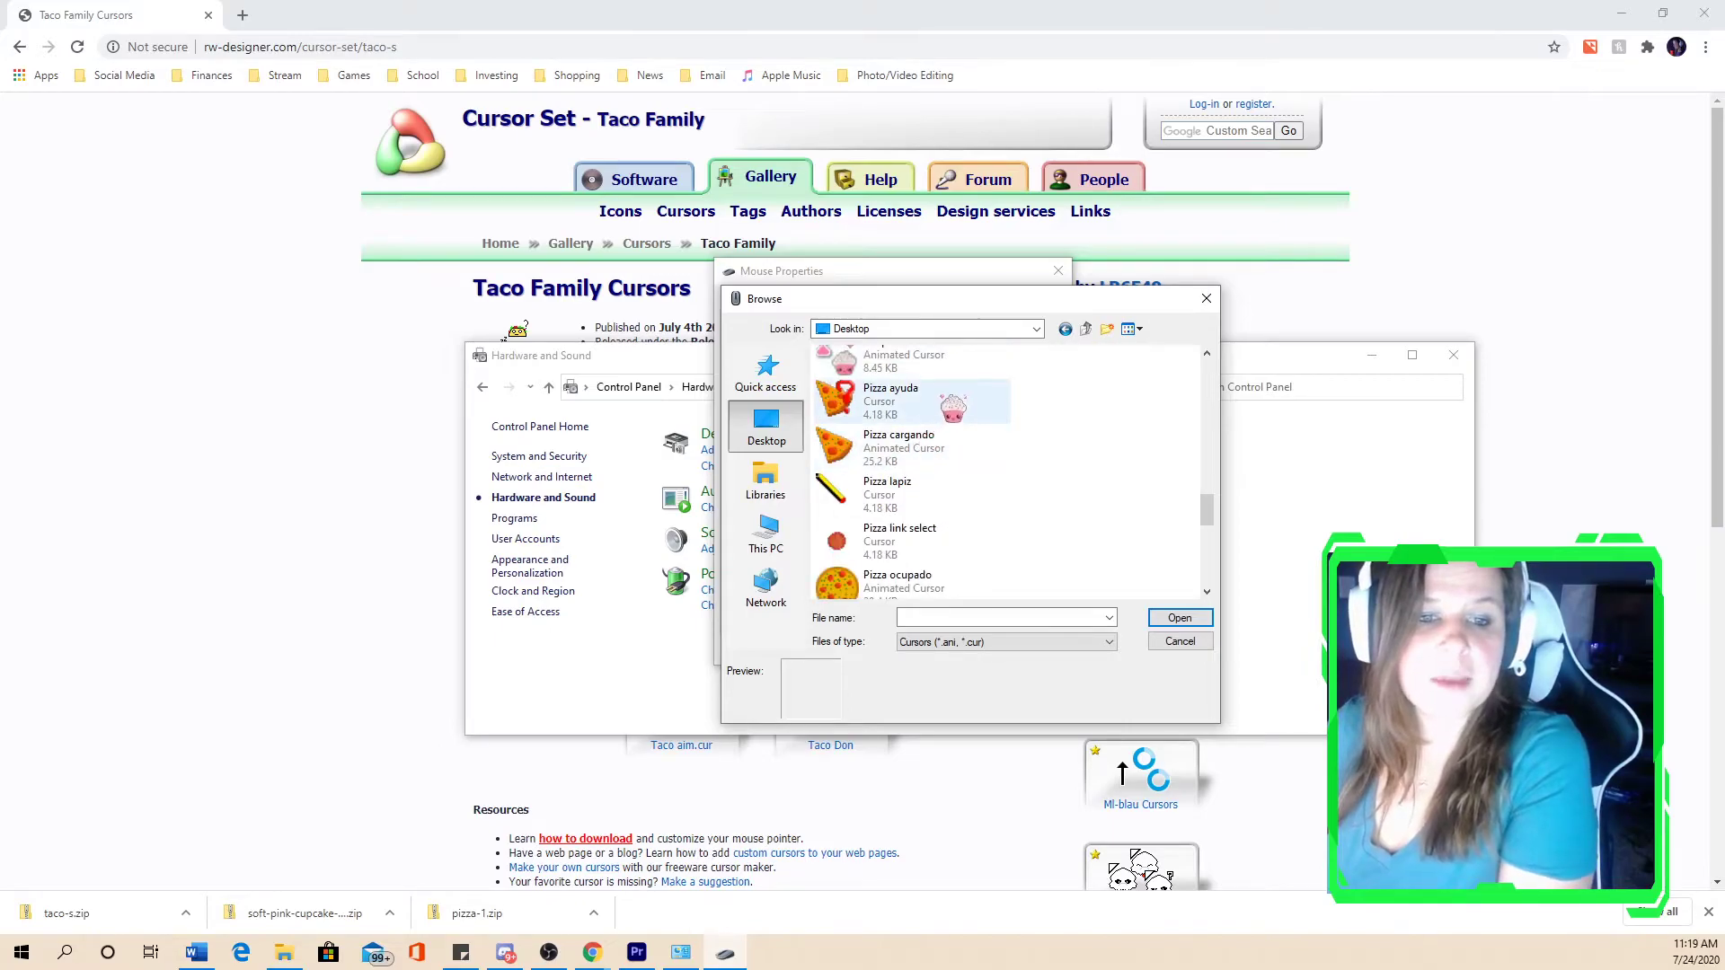
pyautogui.scroll(-3, 943, 422)
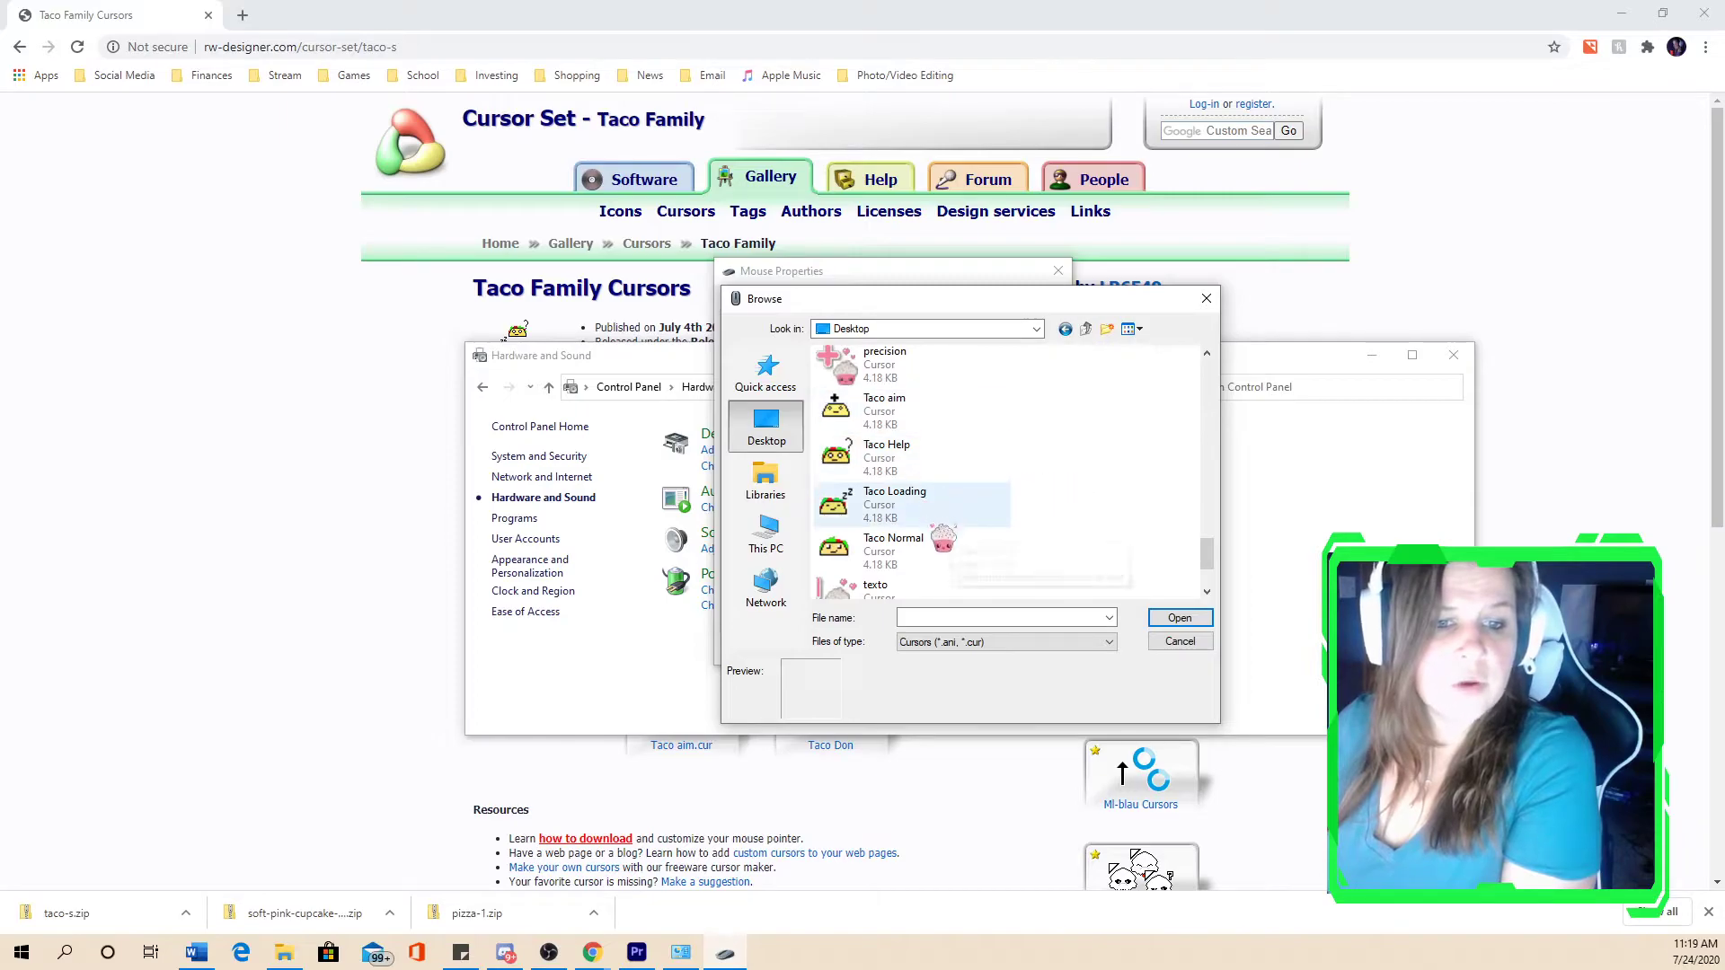
pyautogui.click(885, 558)
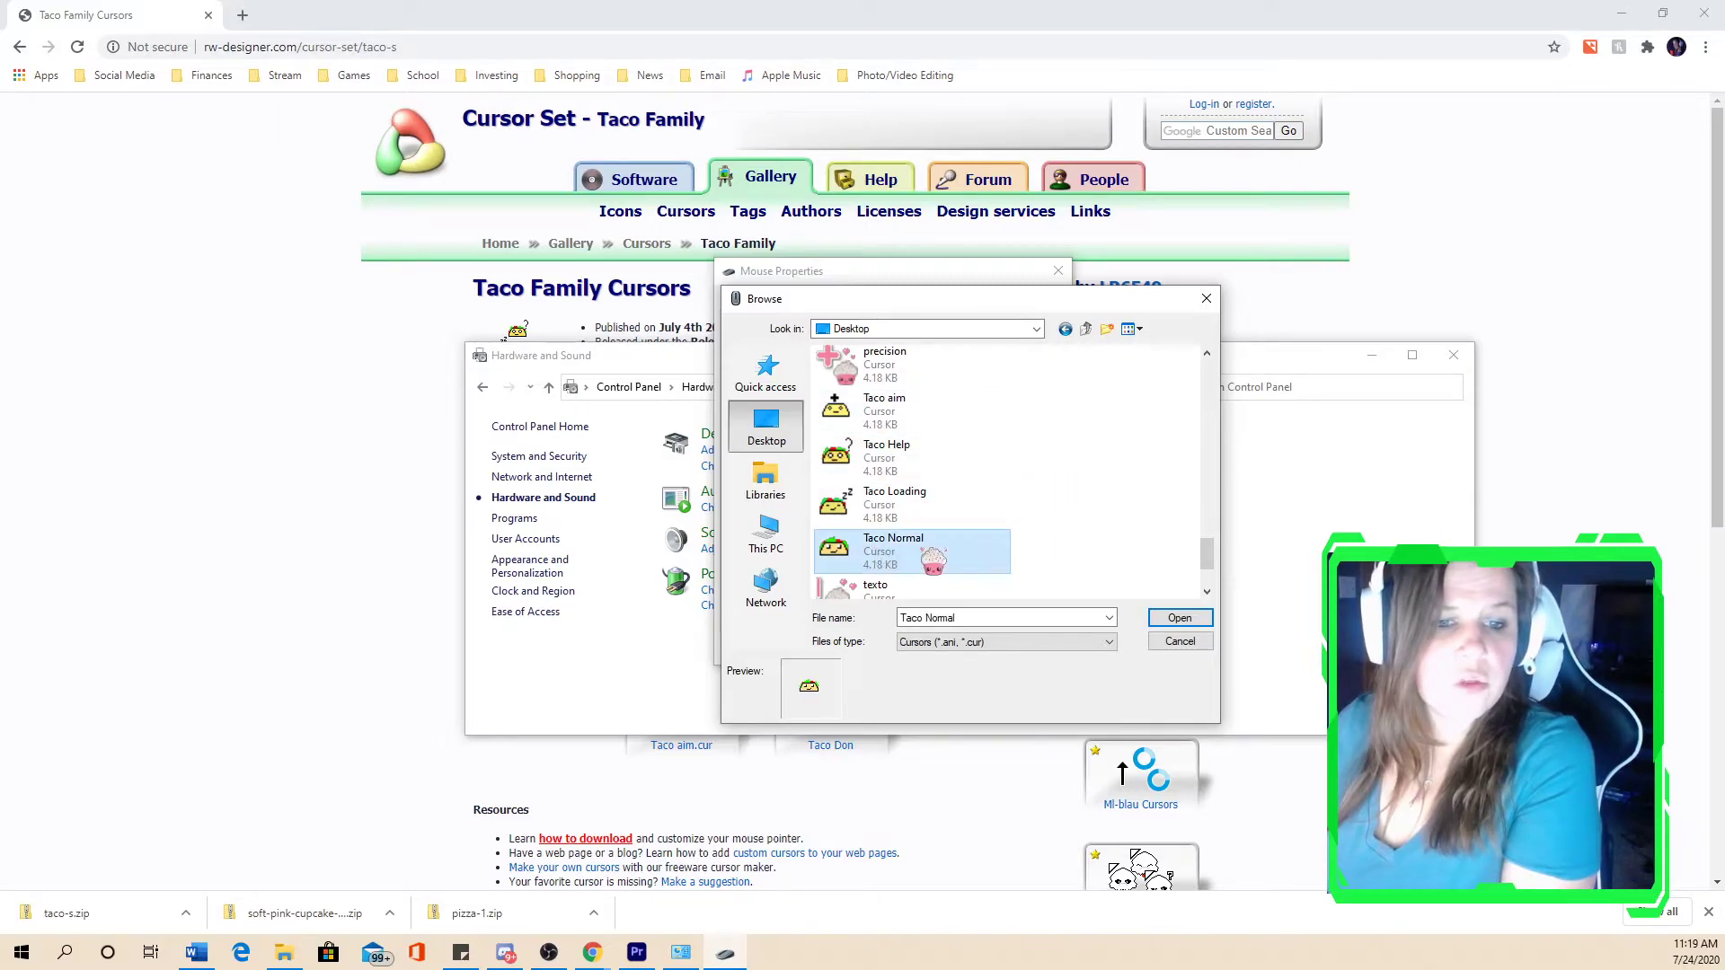
pyautogui.click(1177, 620)
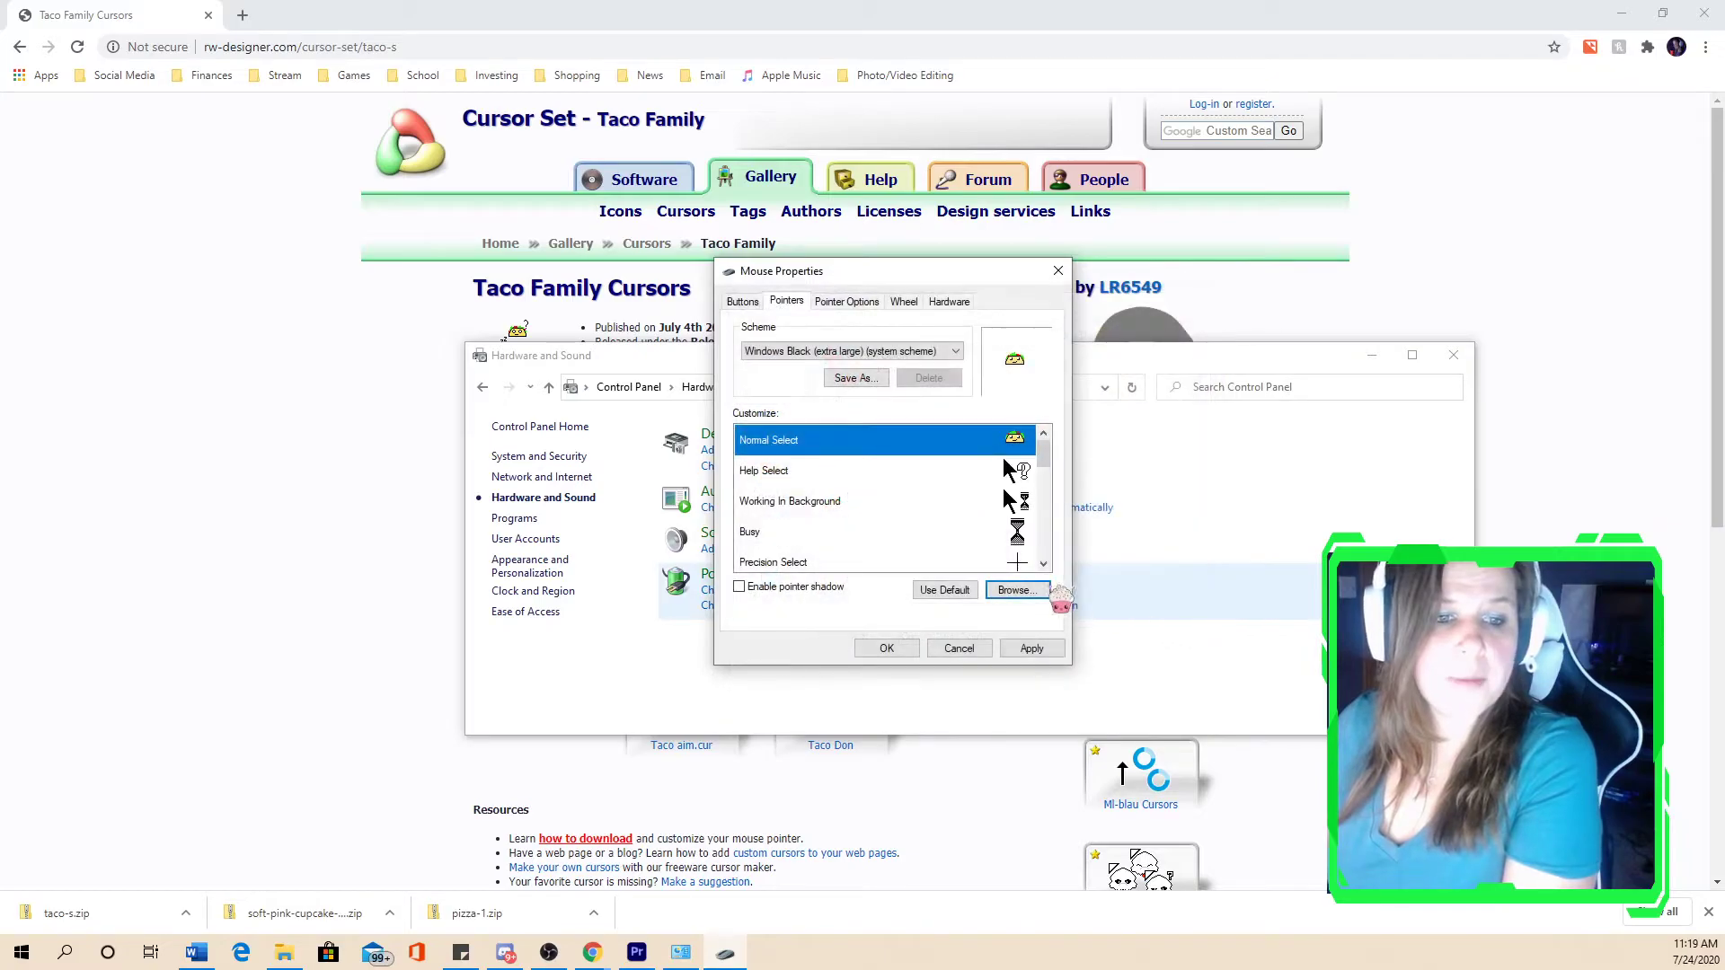
# - Apply the Taco Normal pointer and select Link Select in the Customize list
pyautogui.click(1043, 648)
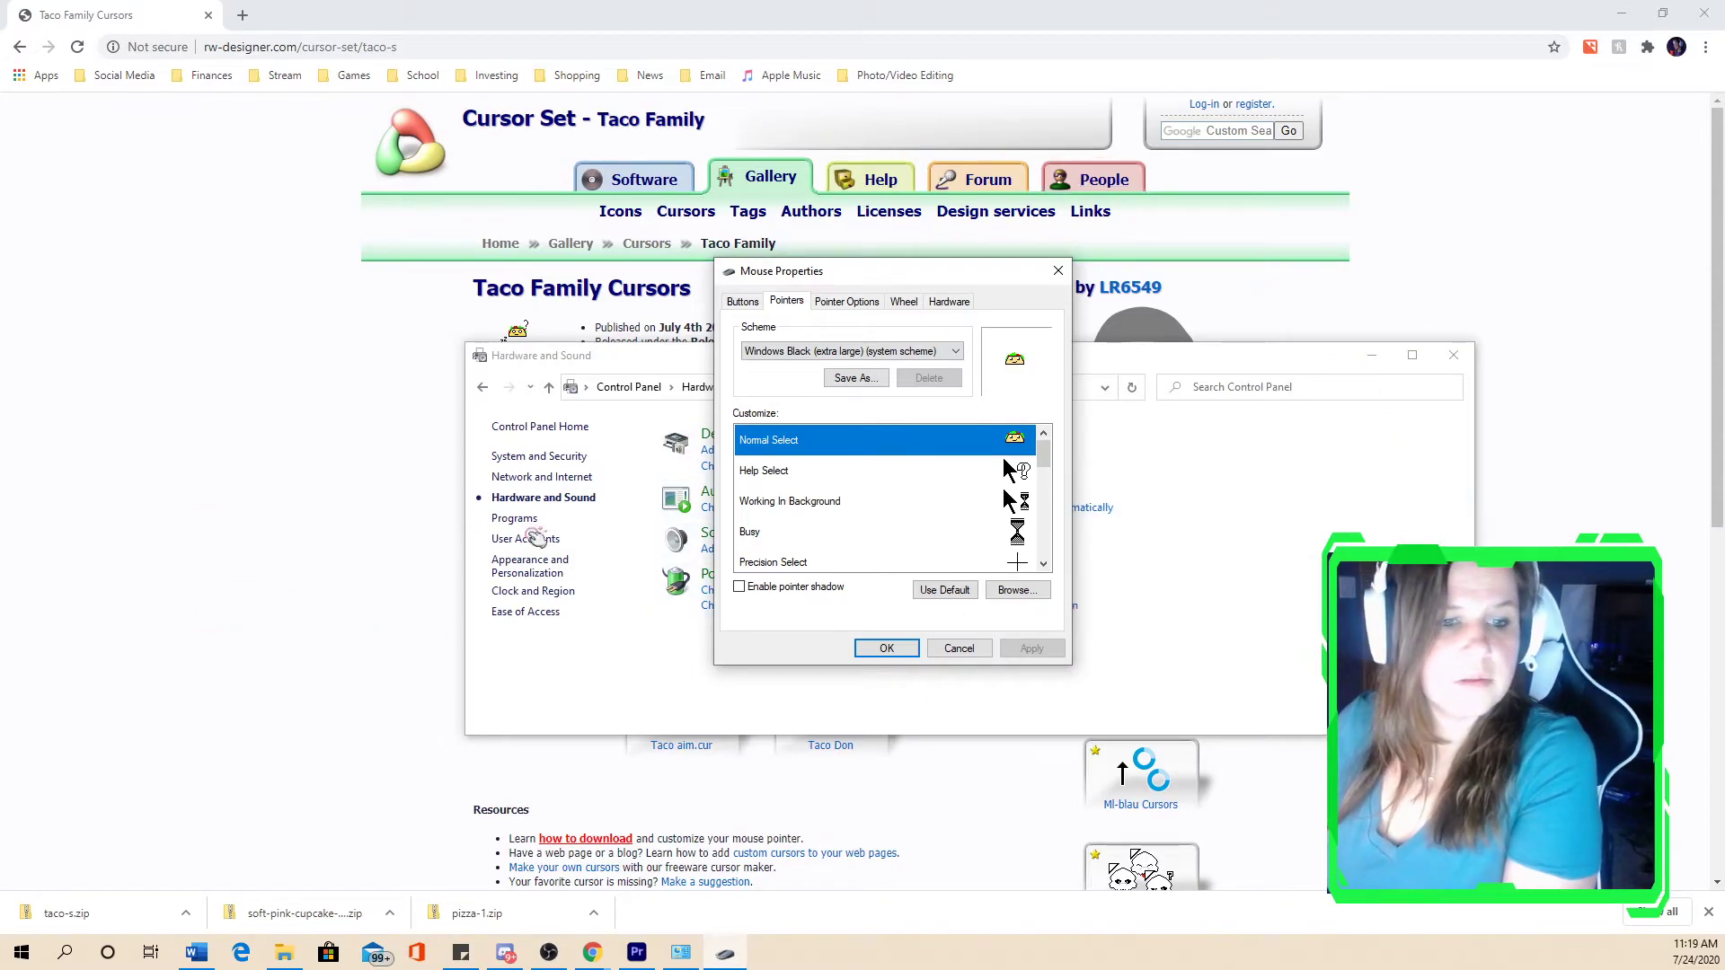
pyautogui.moveTo(800, 270); pyautogui.dragTo(1176, 348)
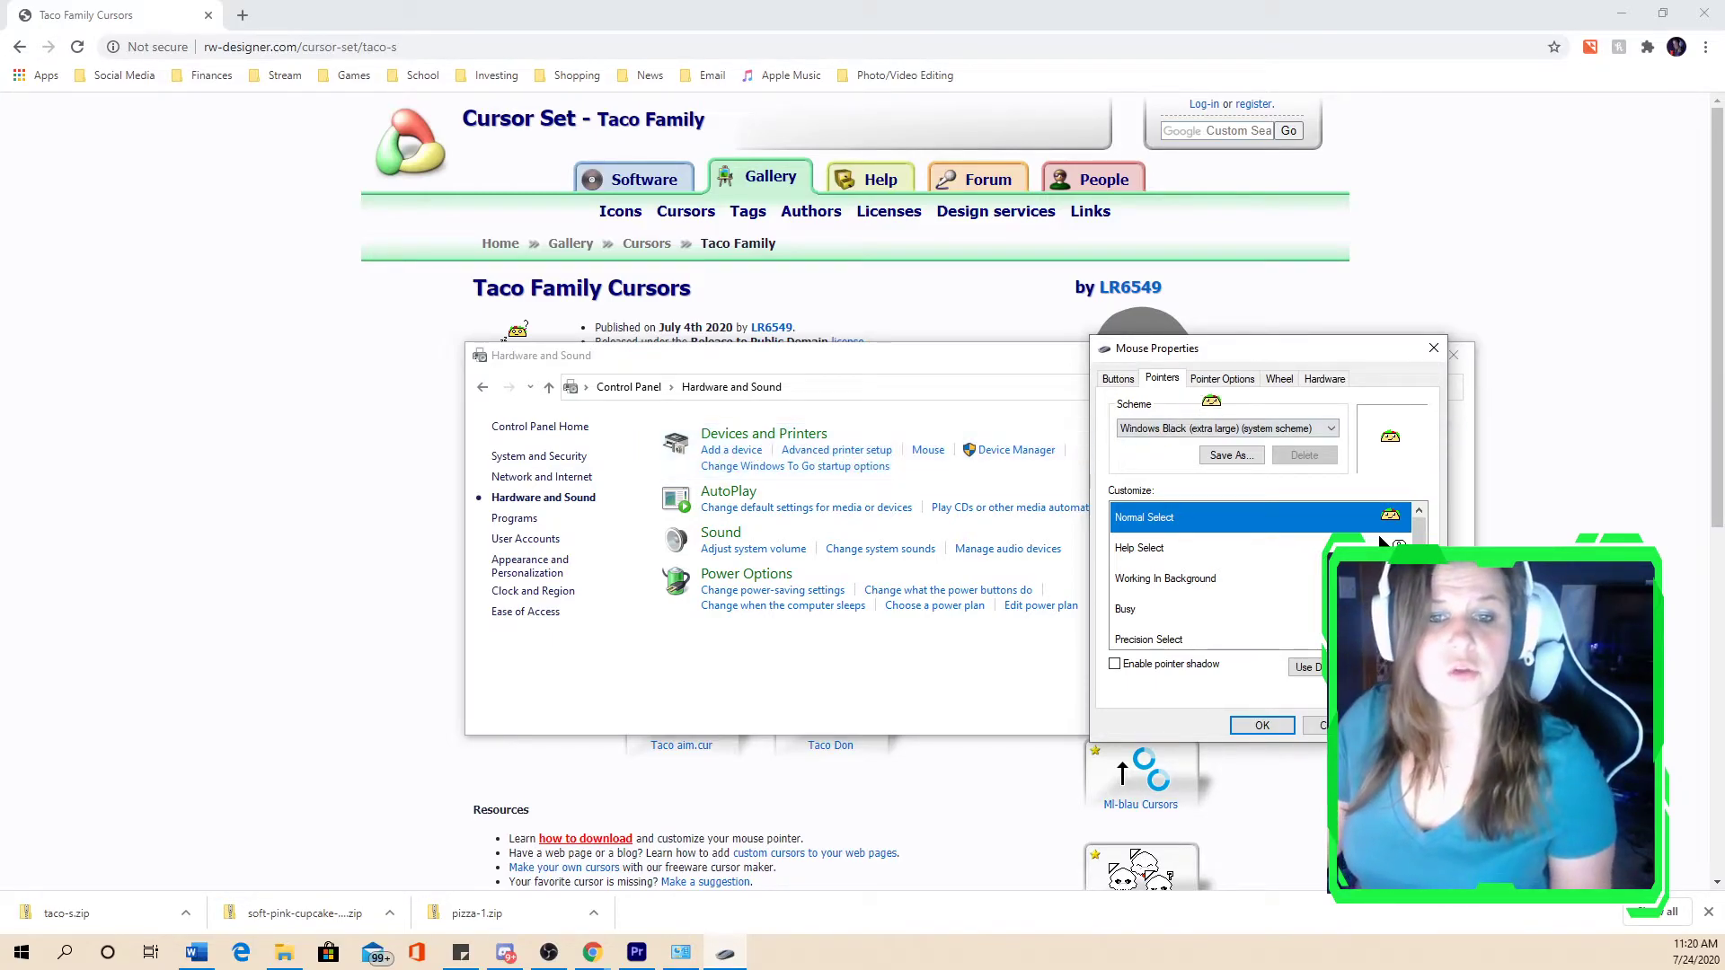
pyautogui.moveTo(1268, 358); pyautogui.dragTo(941, 250)
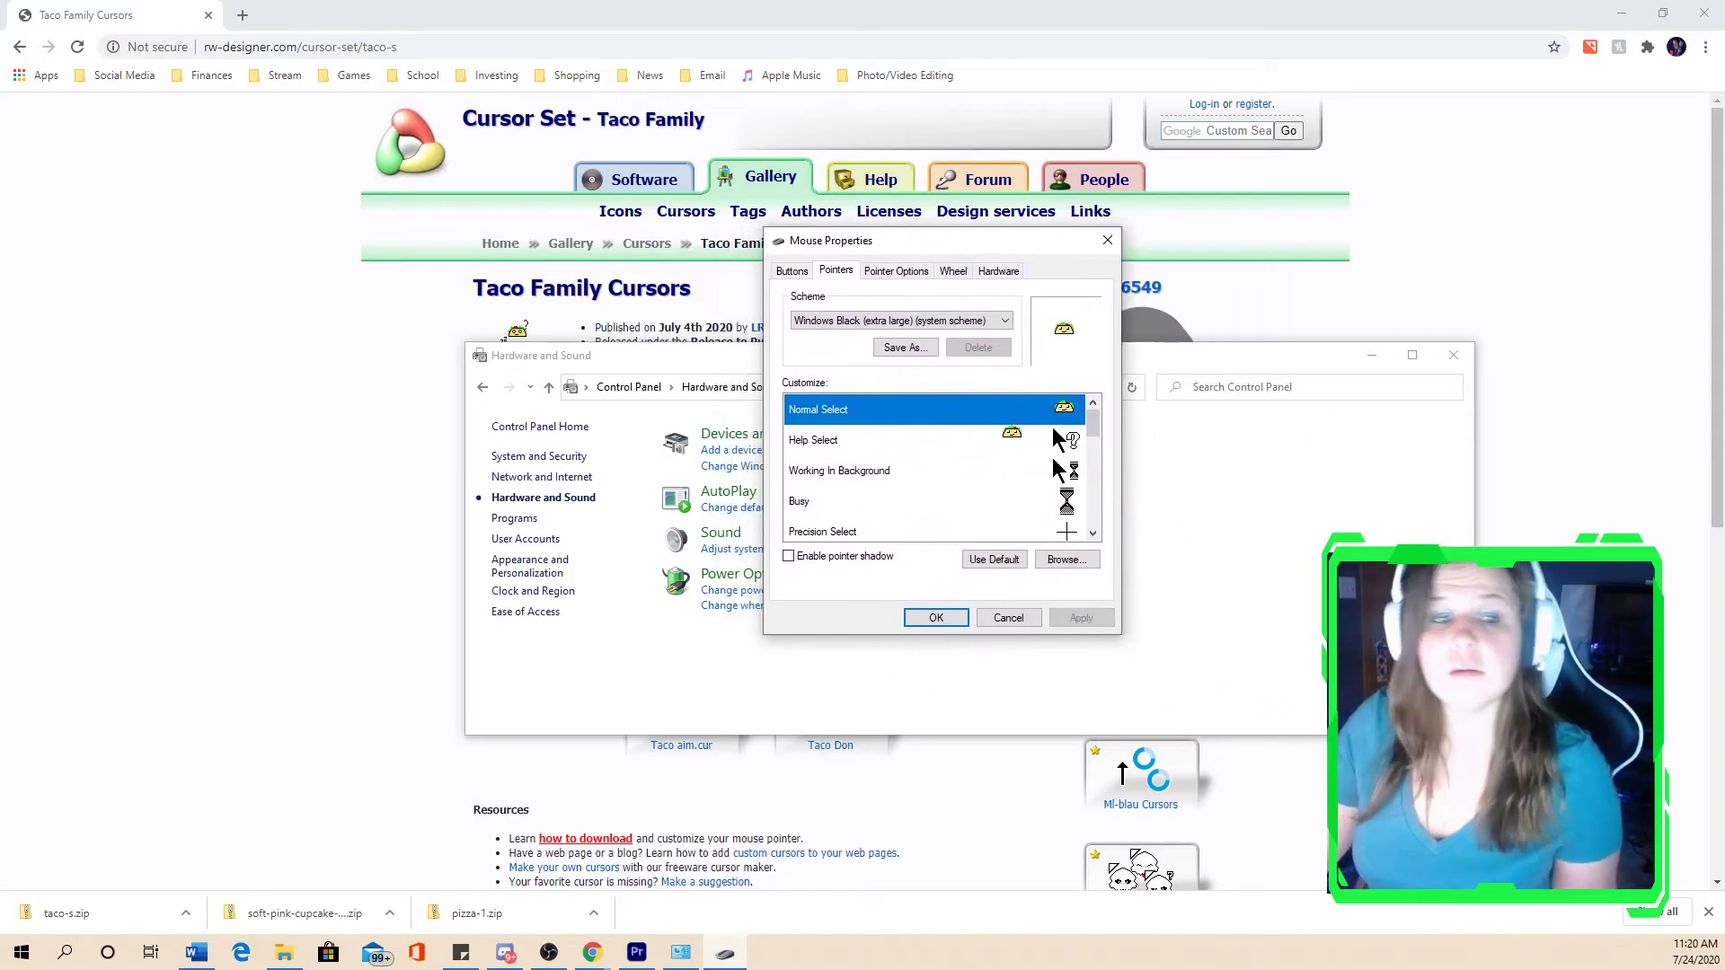
pyautogui.scroll(-5, 868, 516)
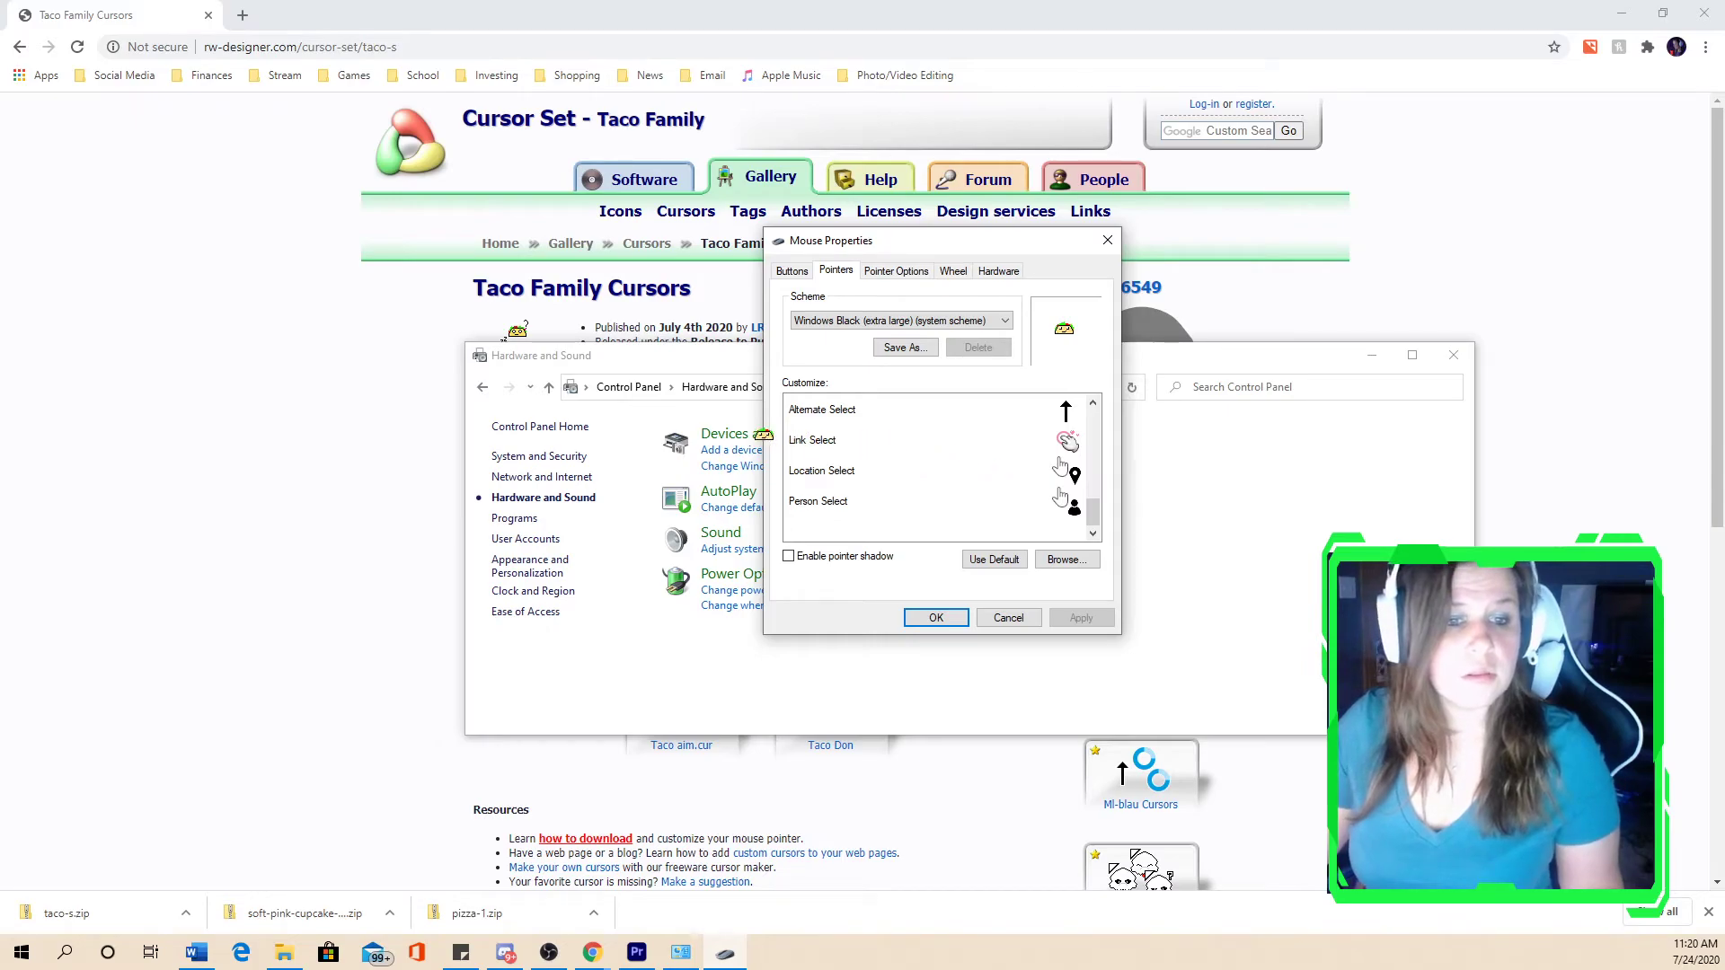
pyautogui.click(903, 441)
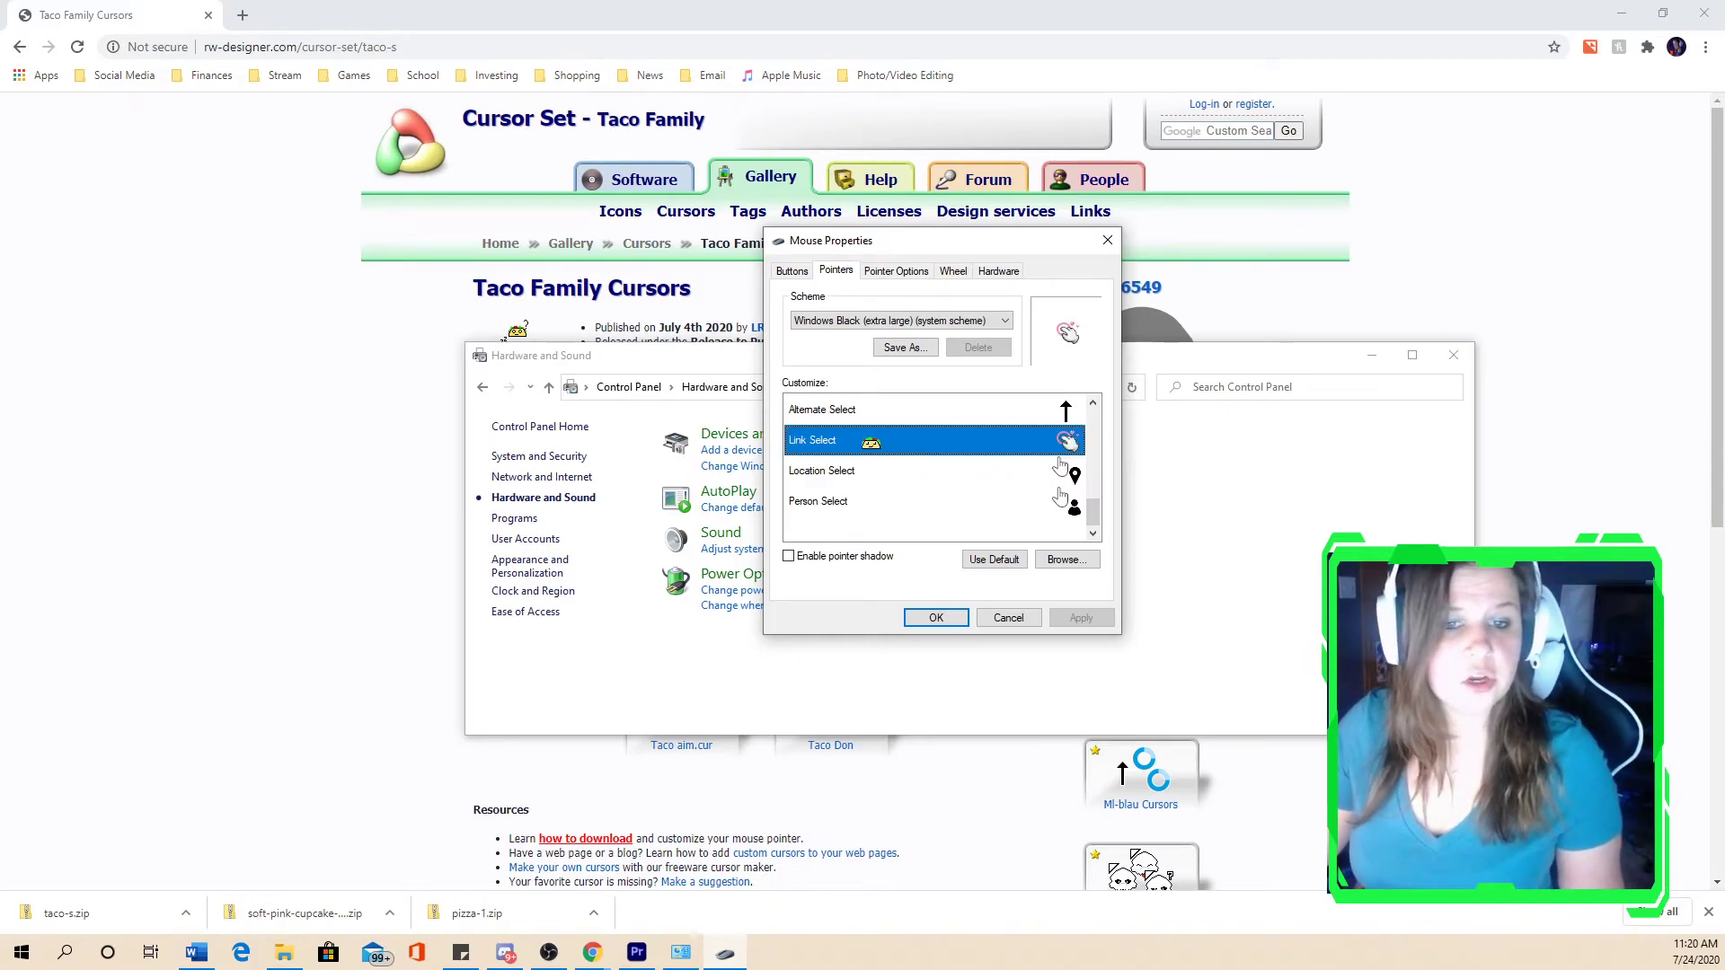
# - Assign the Taco Loading cursor to Link Select and apply the change
pyautogui.click(1067, 560)
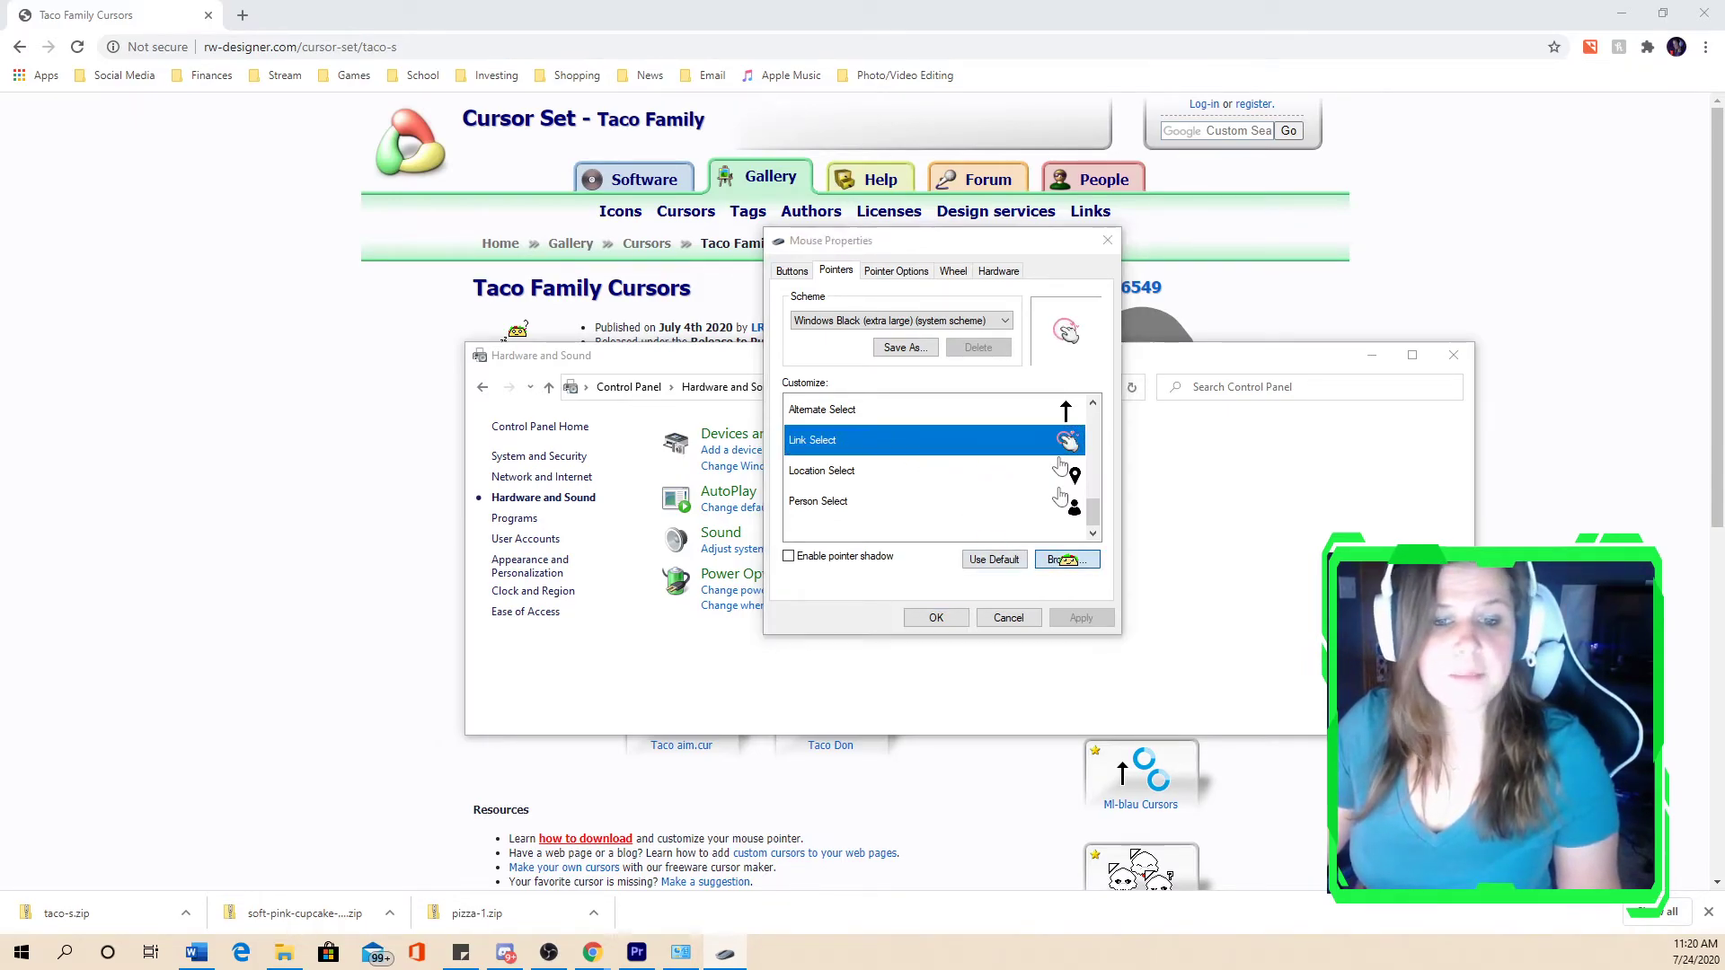
pyautogui.scroll(-5, 1186, 422)
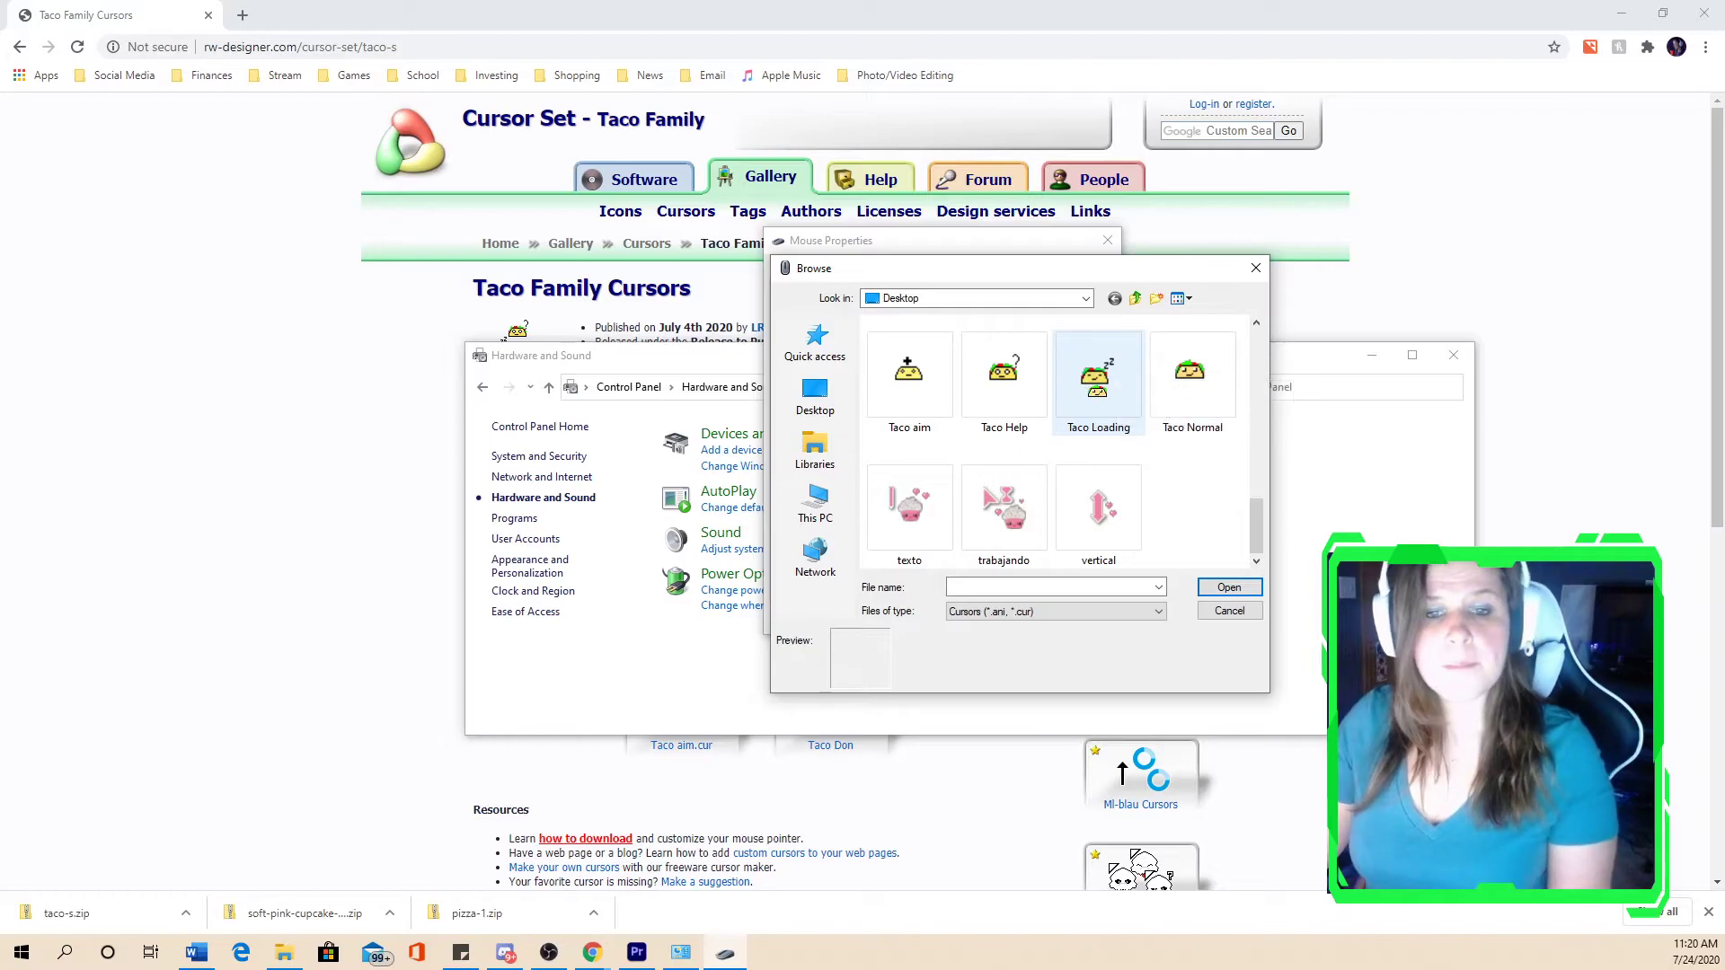
pyautogui.click(1069, 382)
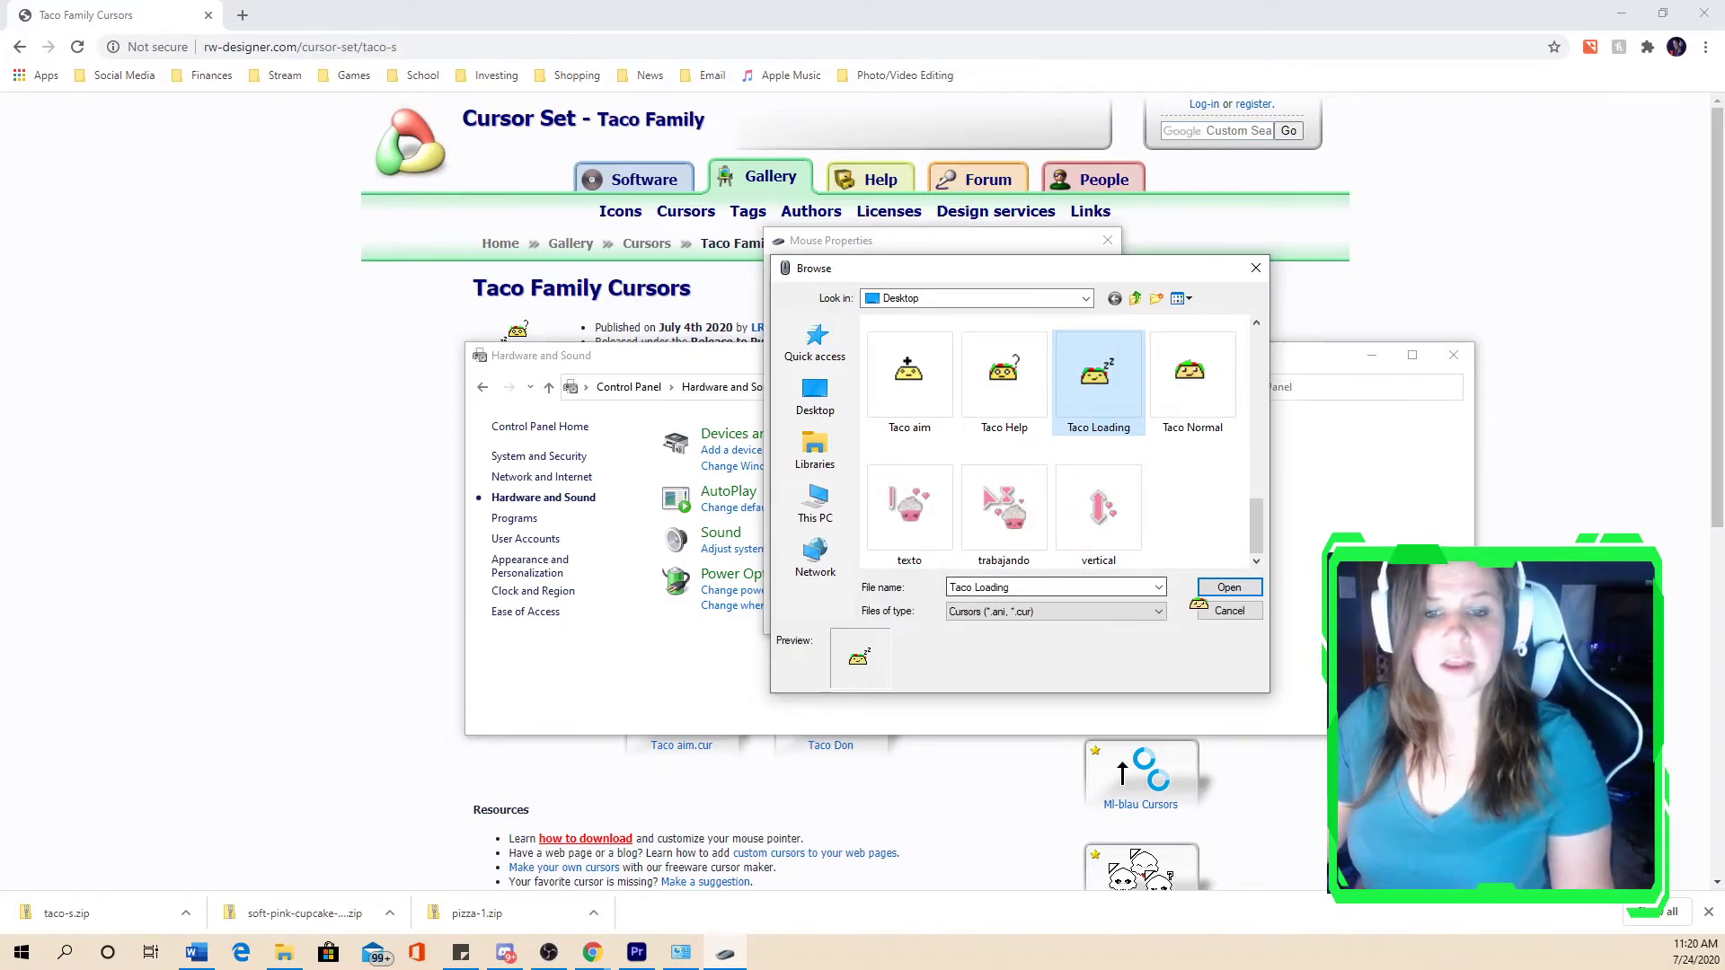
pyautogui.click(1236, 588)
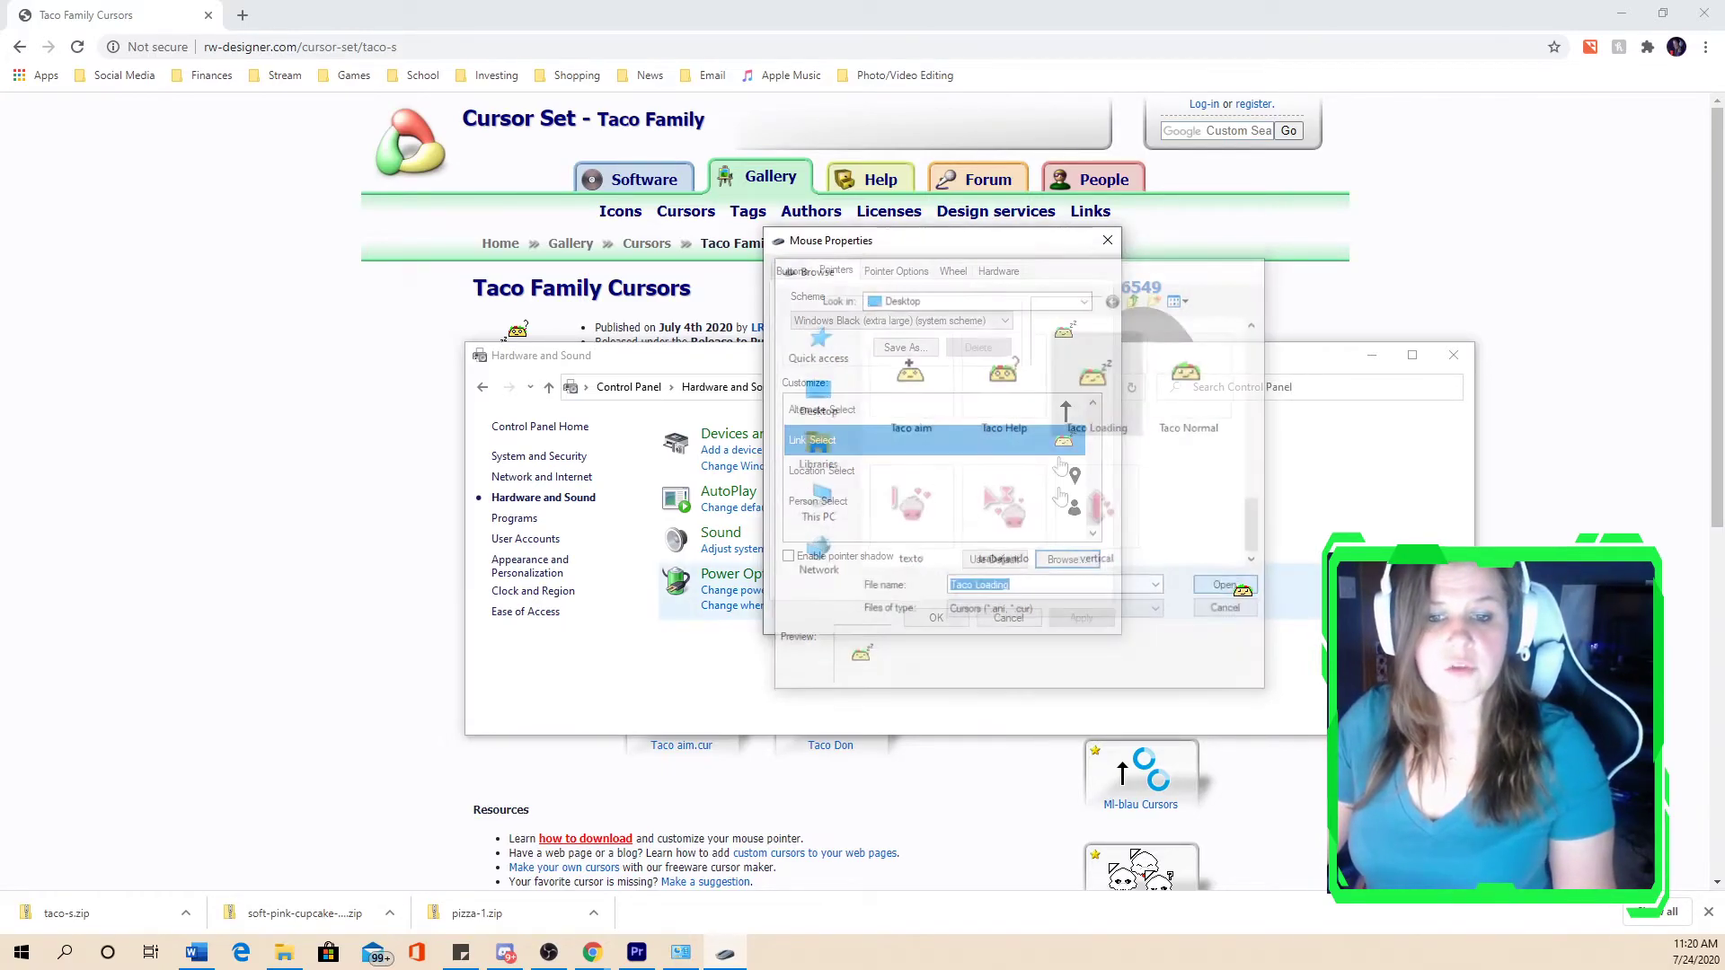
pyautogui.click(1082, 618)
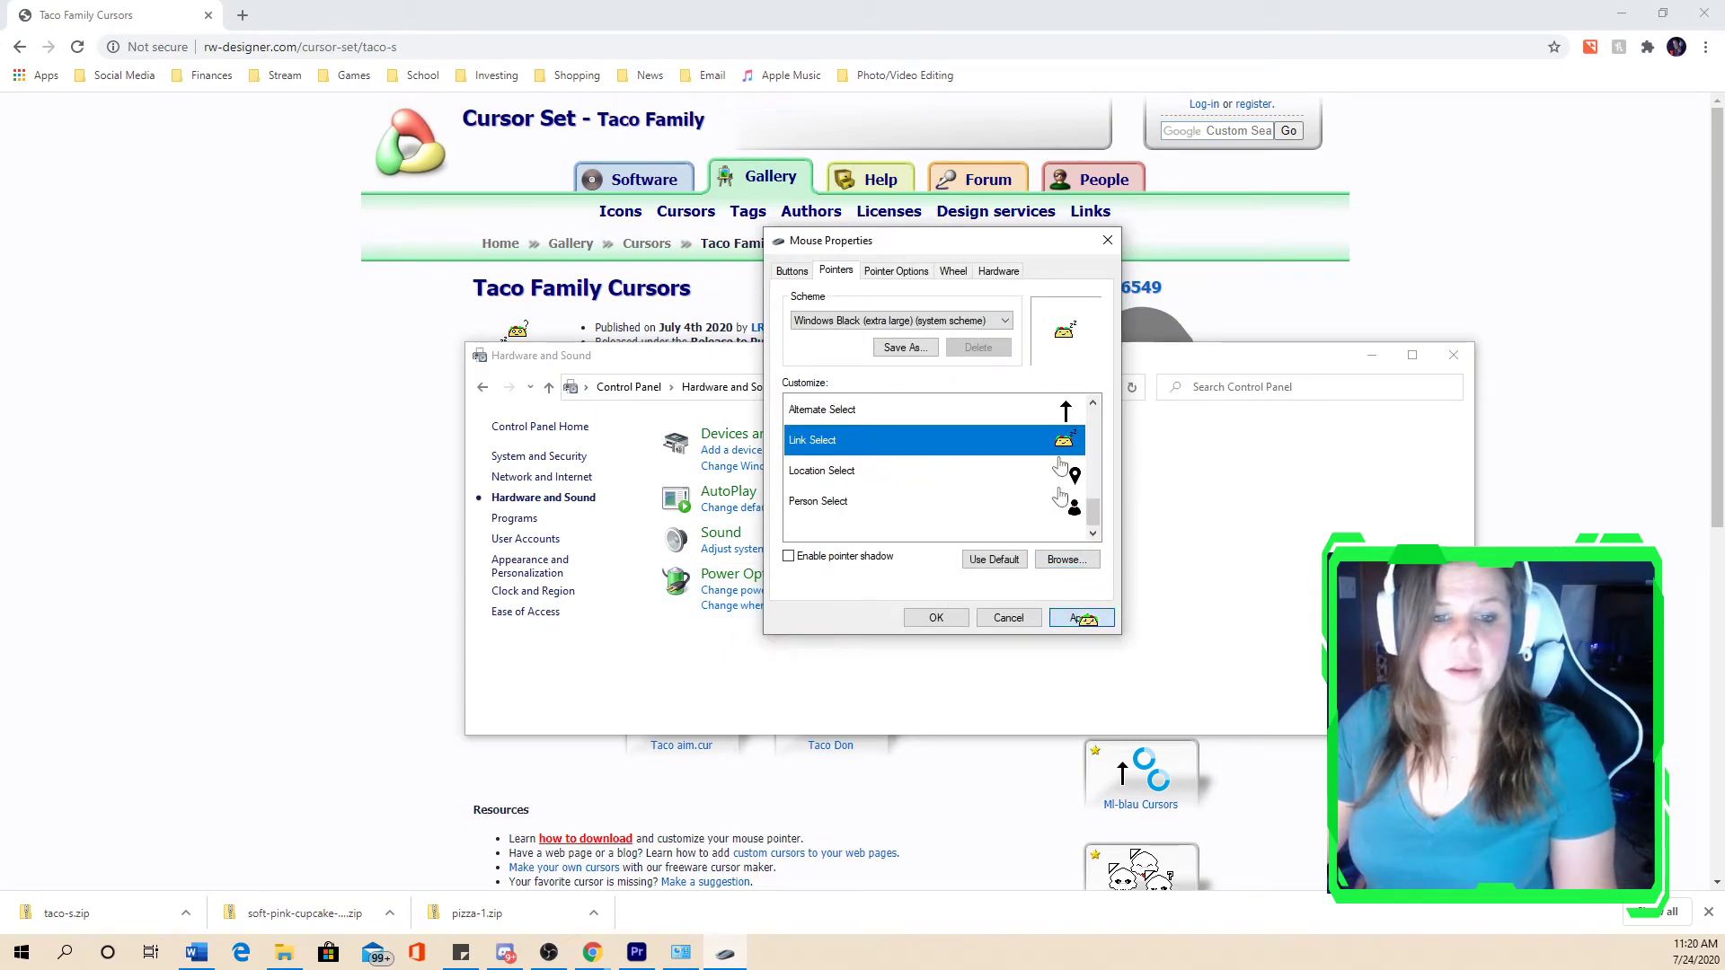
pyautogui.moveTo(968, 241); pyautogui.dragTo(324, 295)
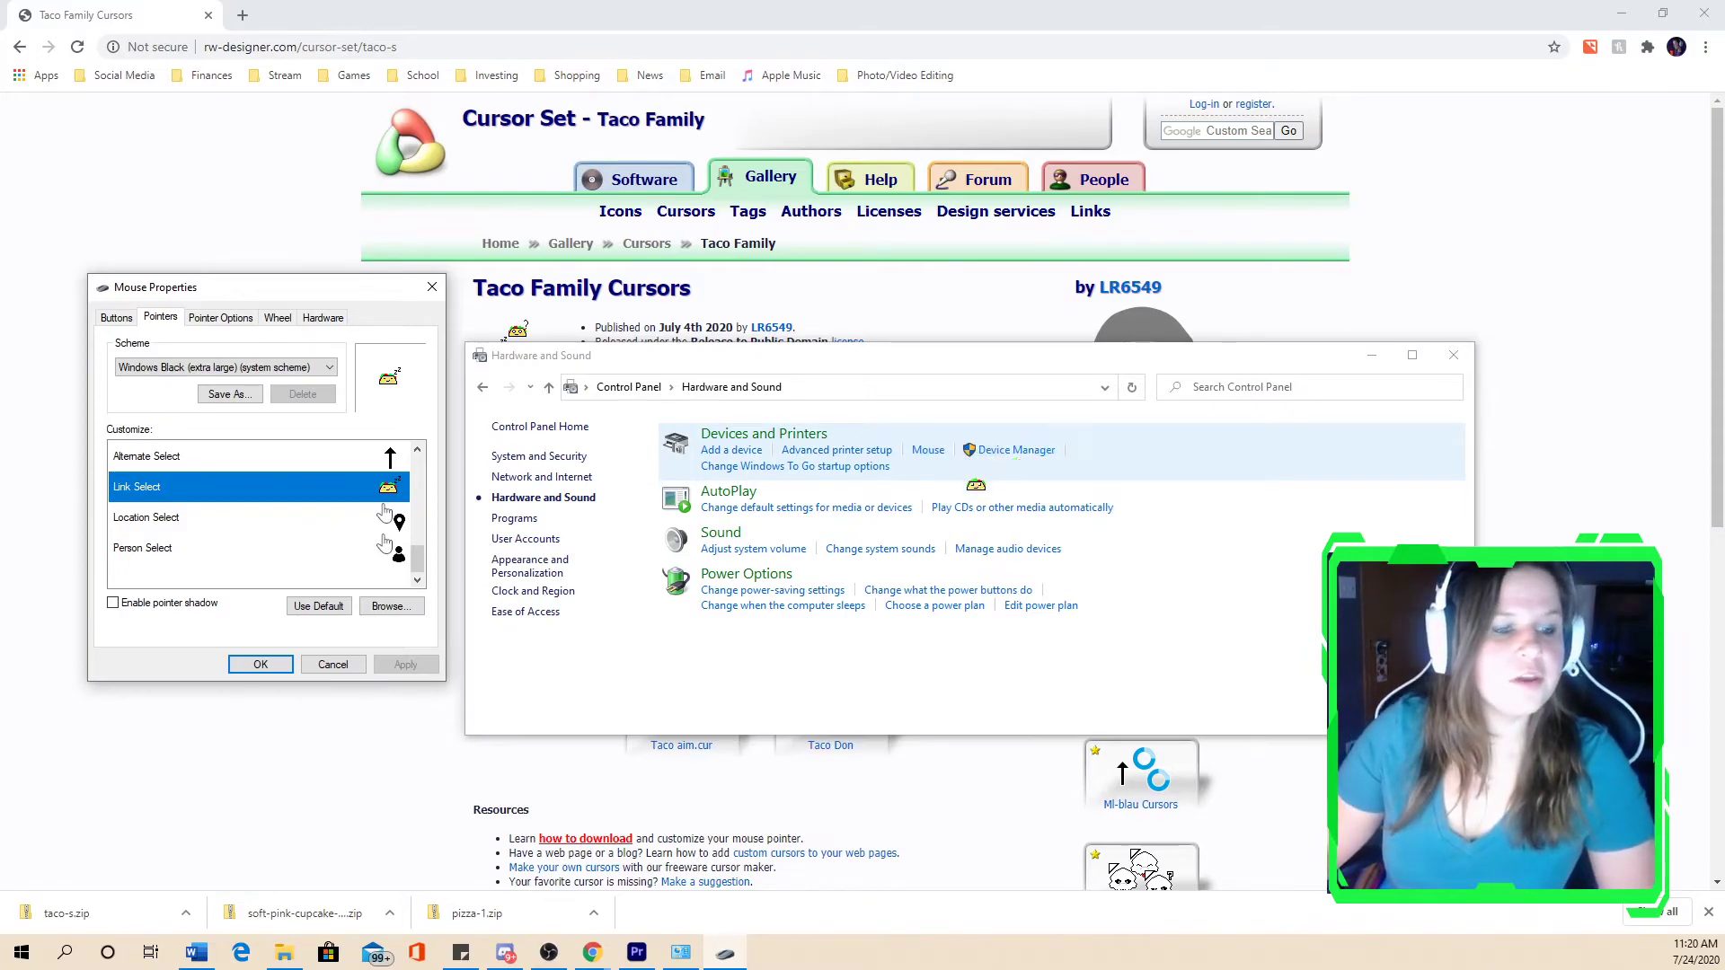
# - Restore the default Windows arrow for Normal Select, replacing the taco pointer
pyautogui.scroll(1, 341, 575)
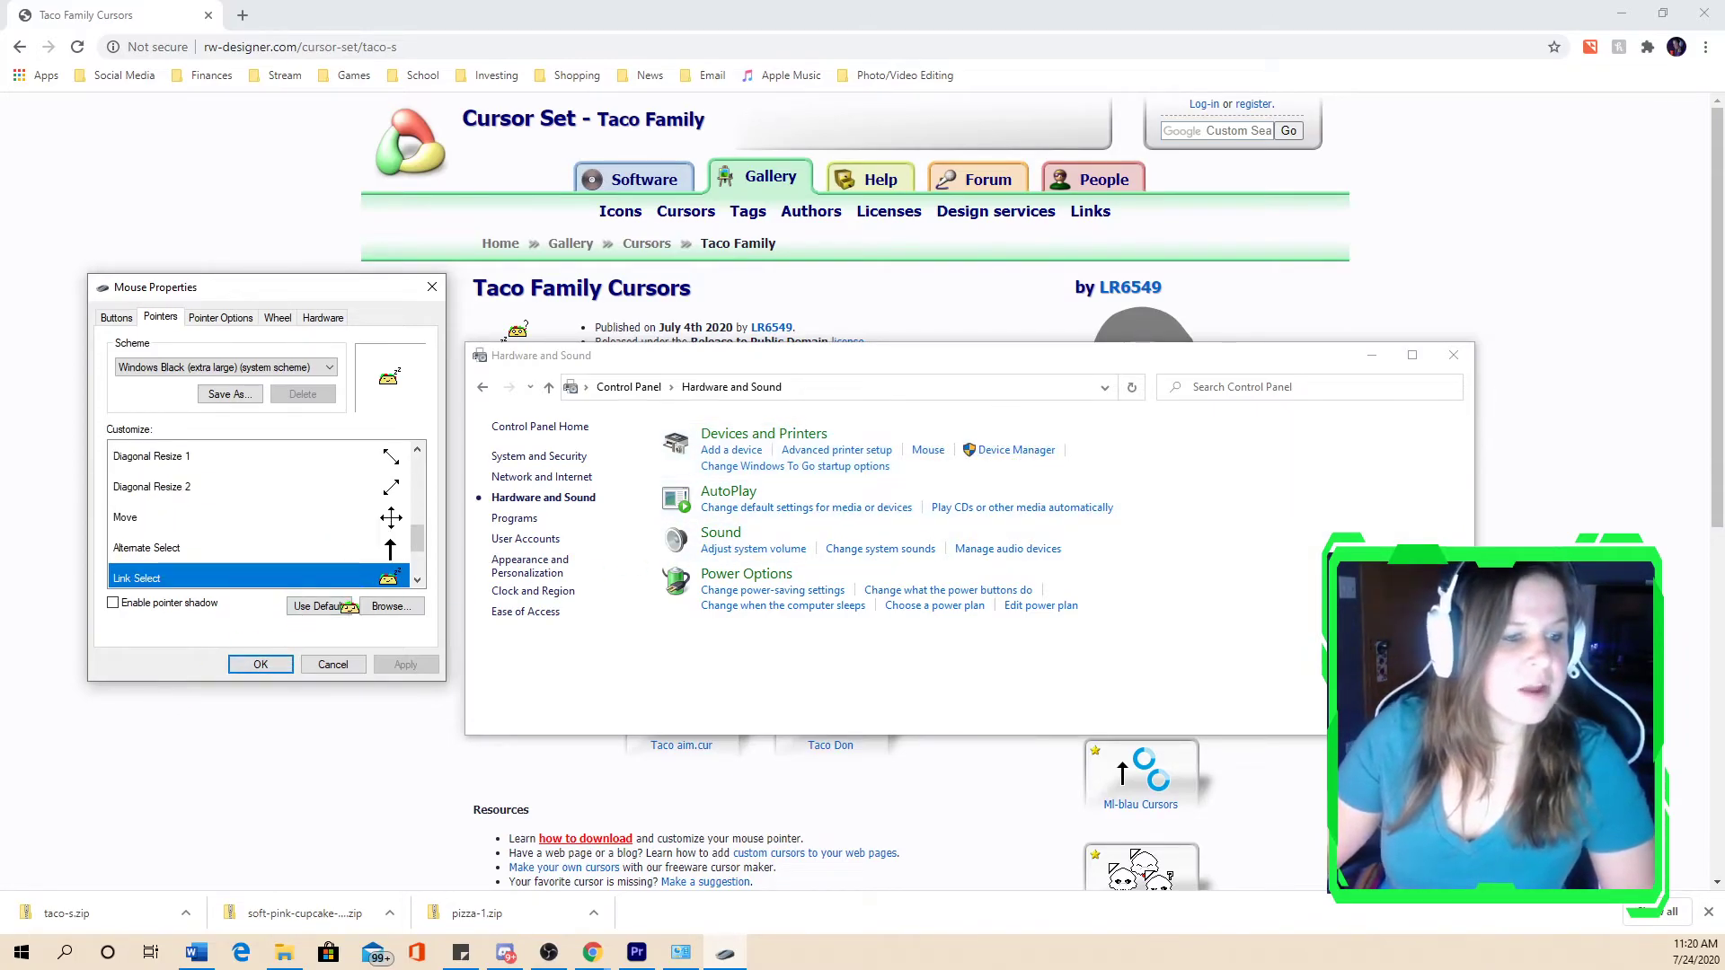
pyautogui.click(318, 606)
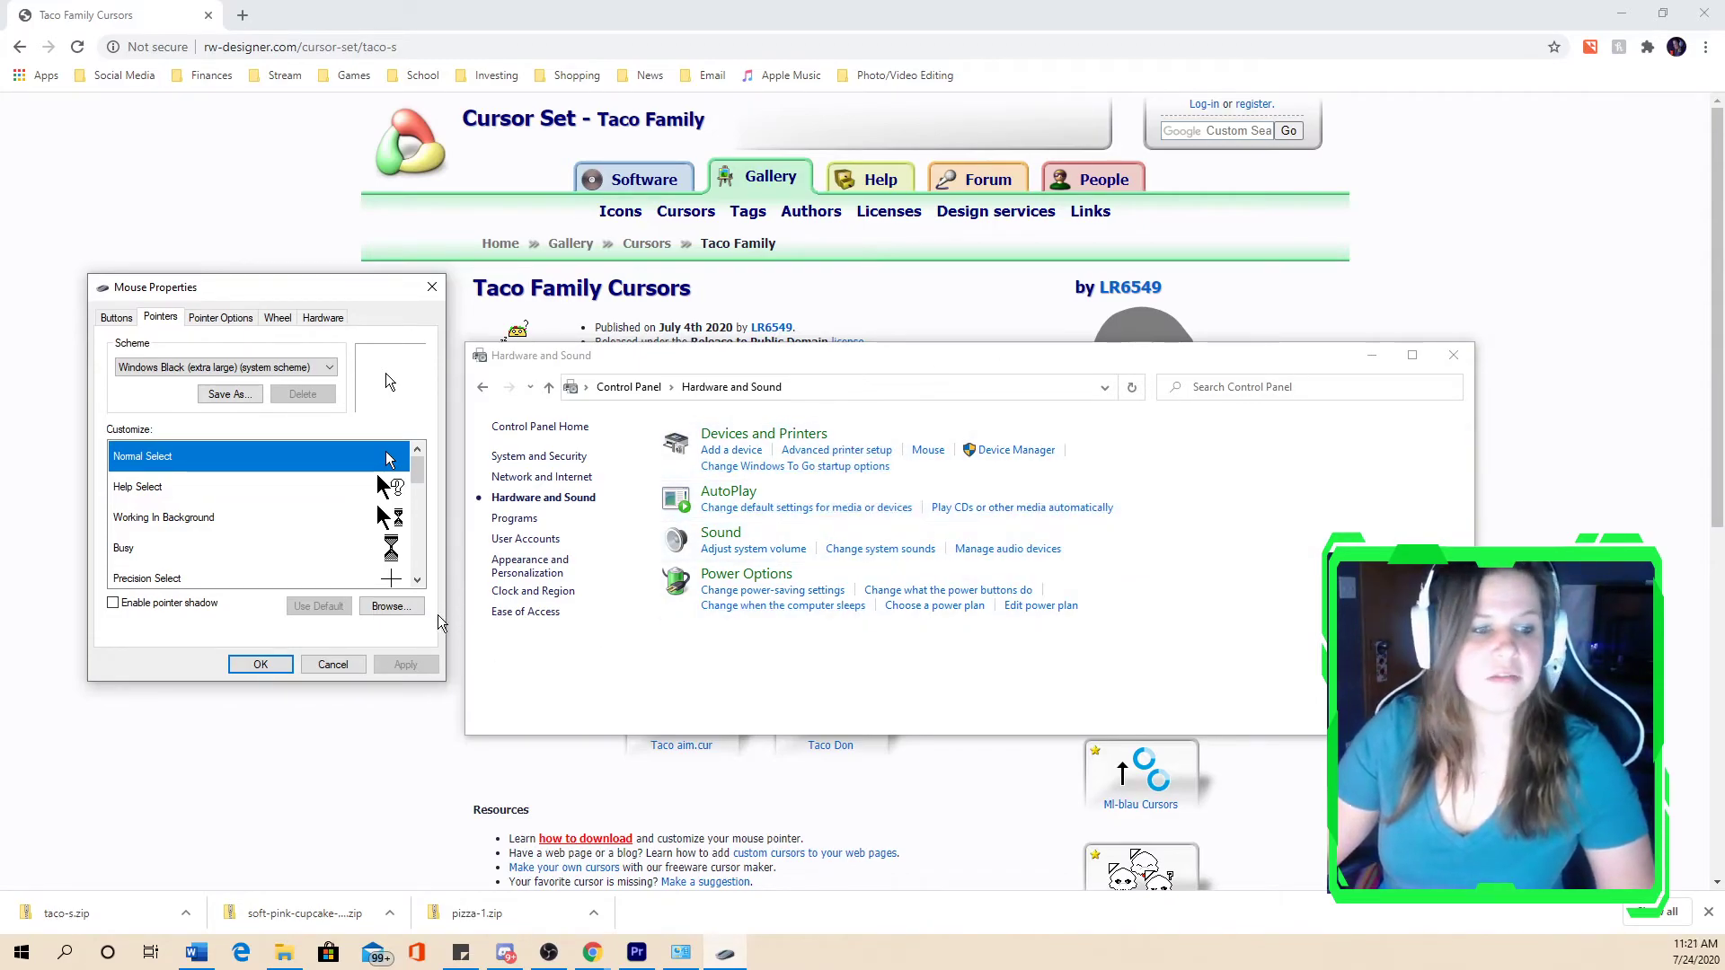
# - Load the animated Pizza ocupado cursor from the Desktop as the Normal Select pointer
pyautogui.click(389, 609)
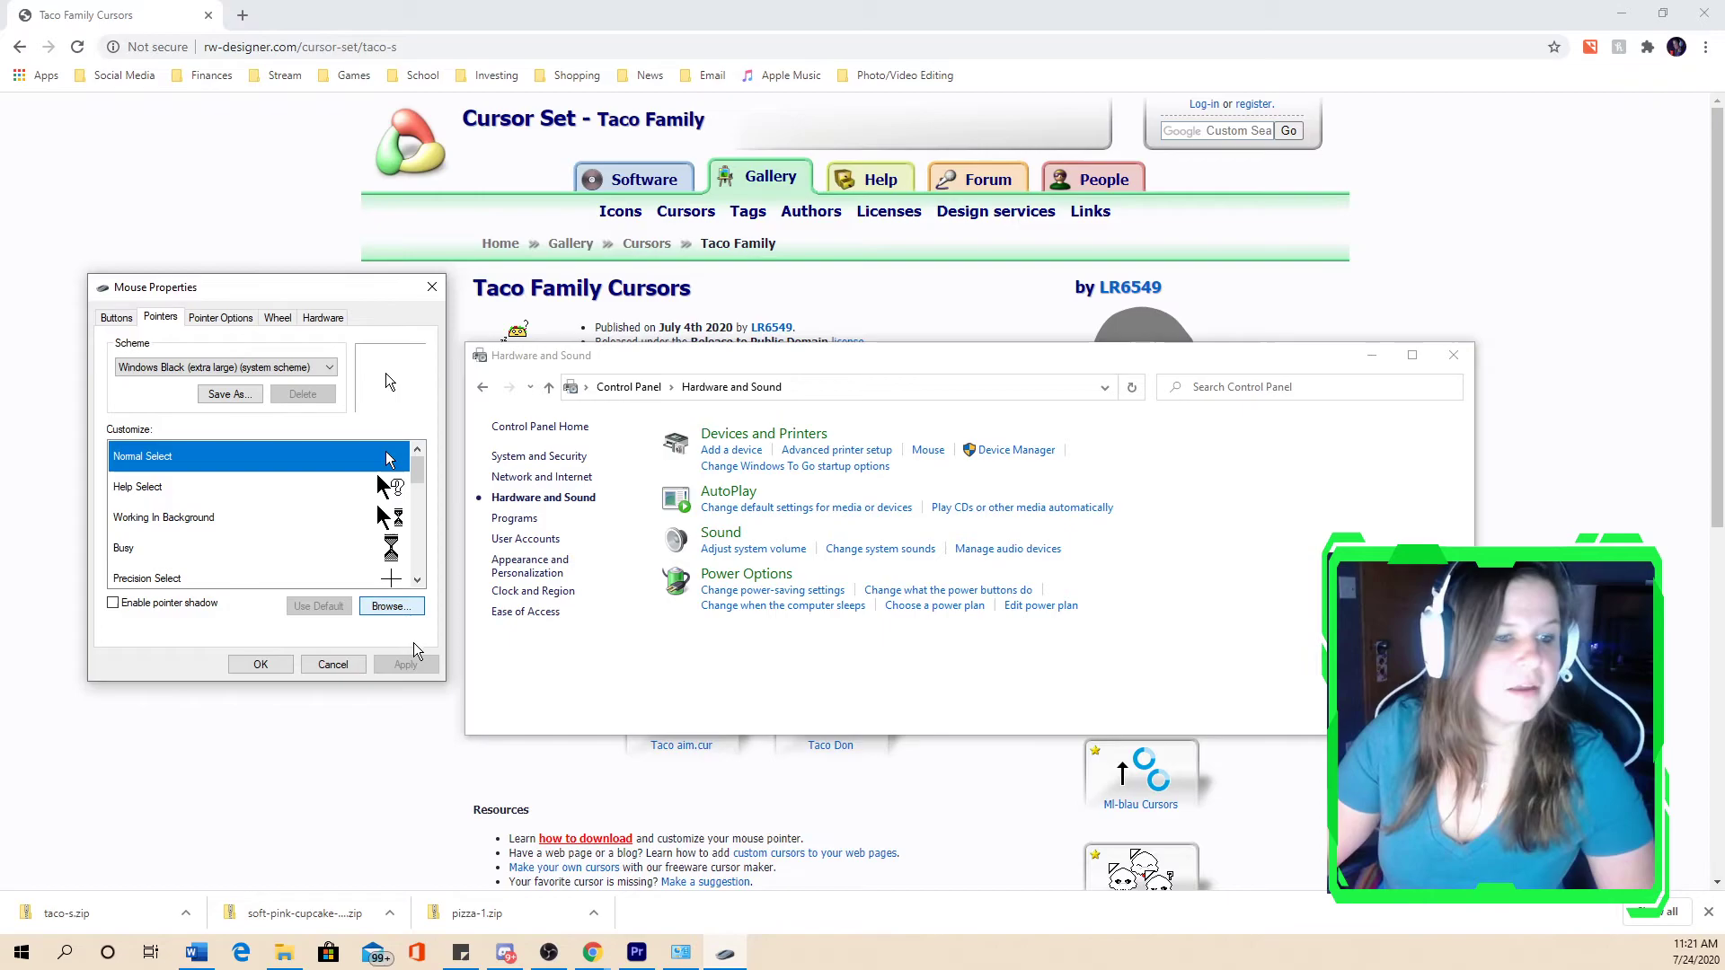
pyautogui.moveTo(466, 315); pyautogui.dragTo(876, 322)
pyautogui.scroll(-3, 858, 557)
pyautogui.scroll(-1, 643, 557)
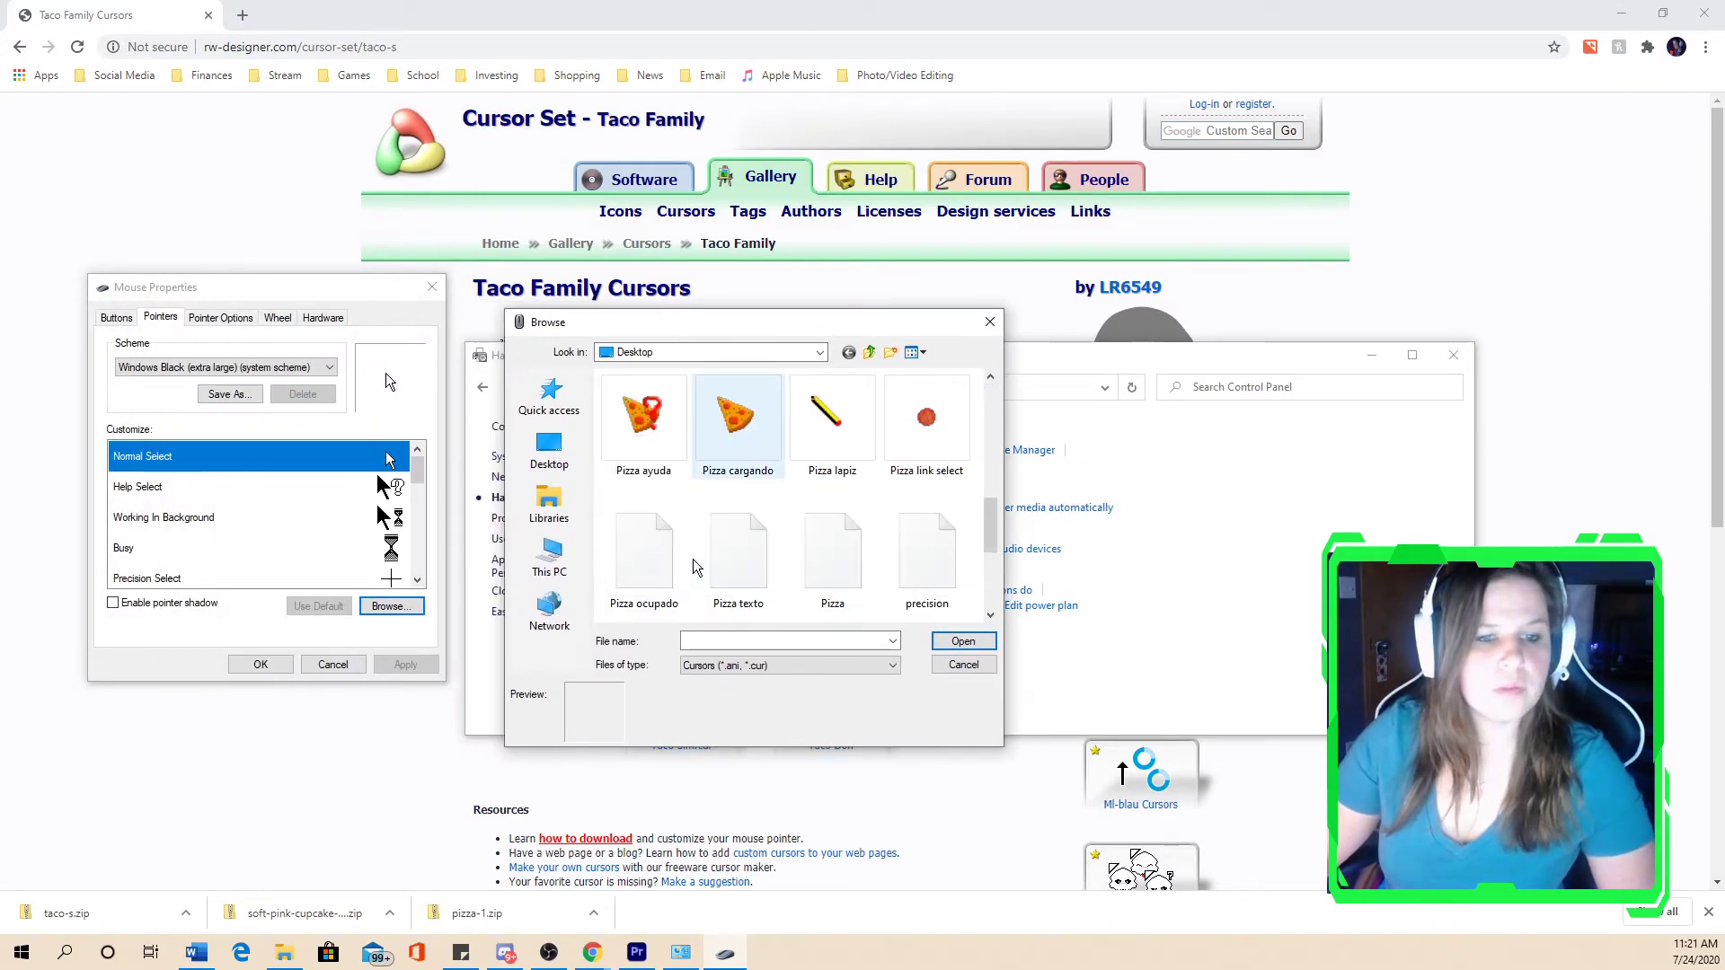
pyautogui.click(644, 564)
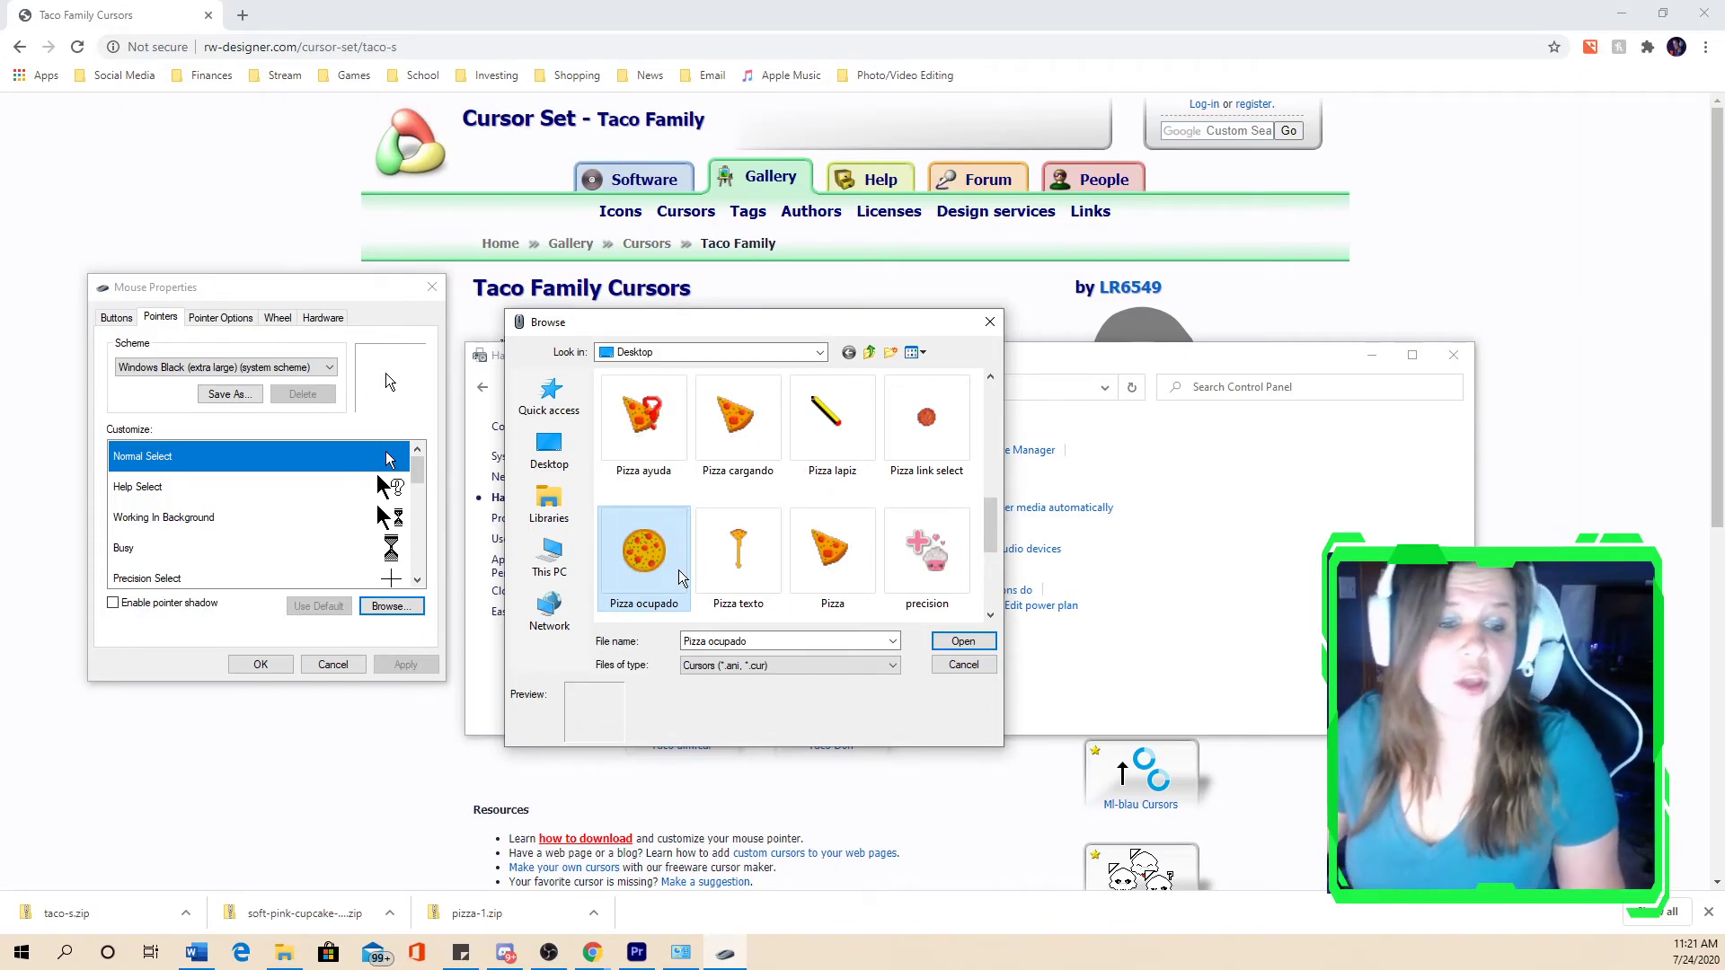
pyautogui.click(962, 643)
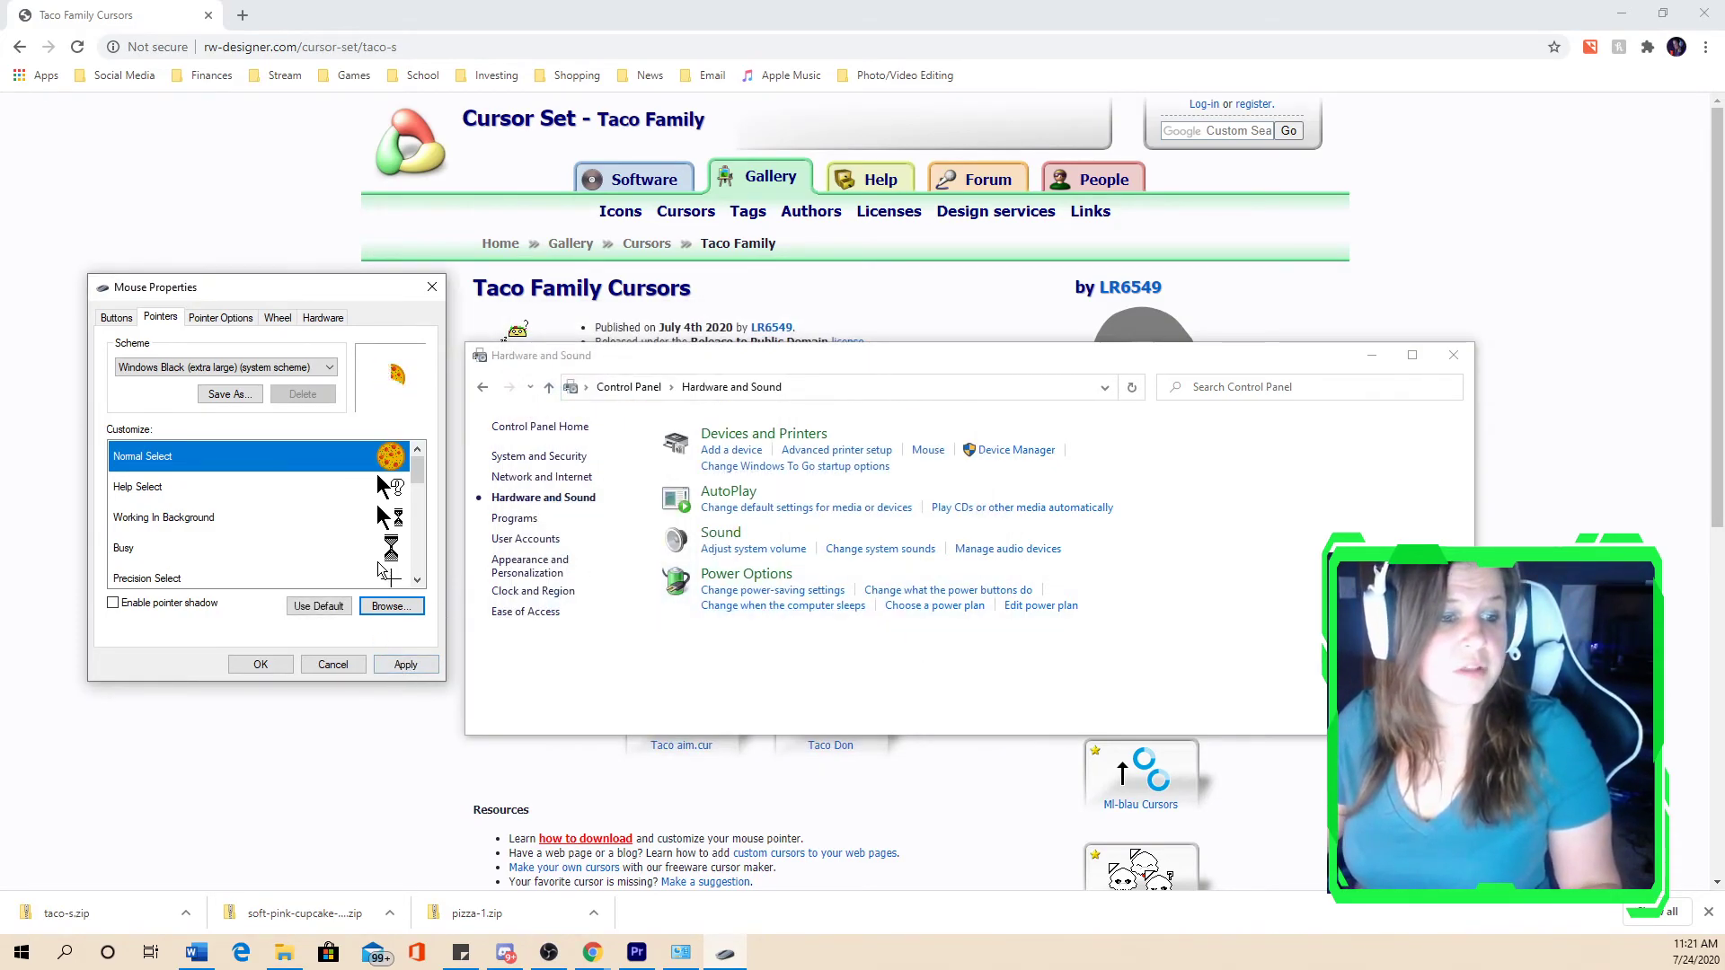
# - Apply the Pizza ocupado cursor as the active Normal Select pointer
pyautogui.click(406, 669)
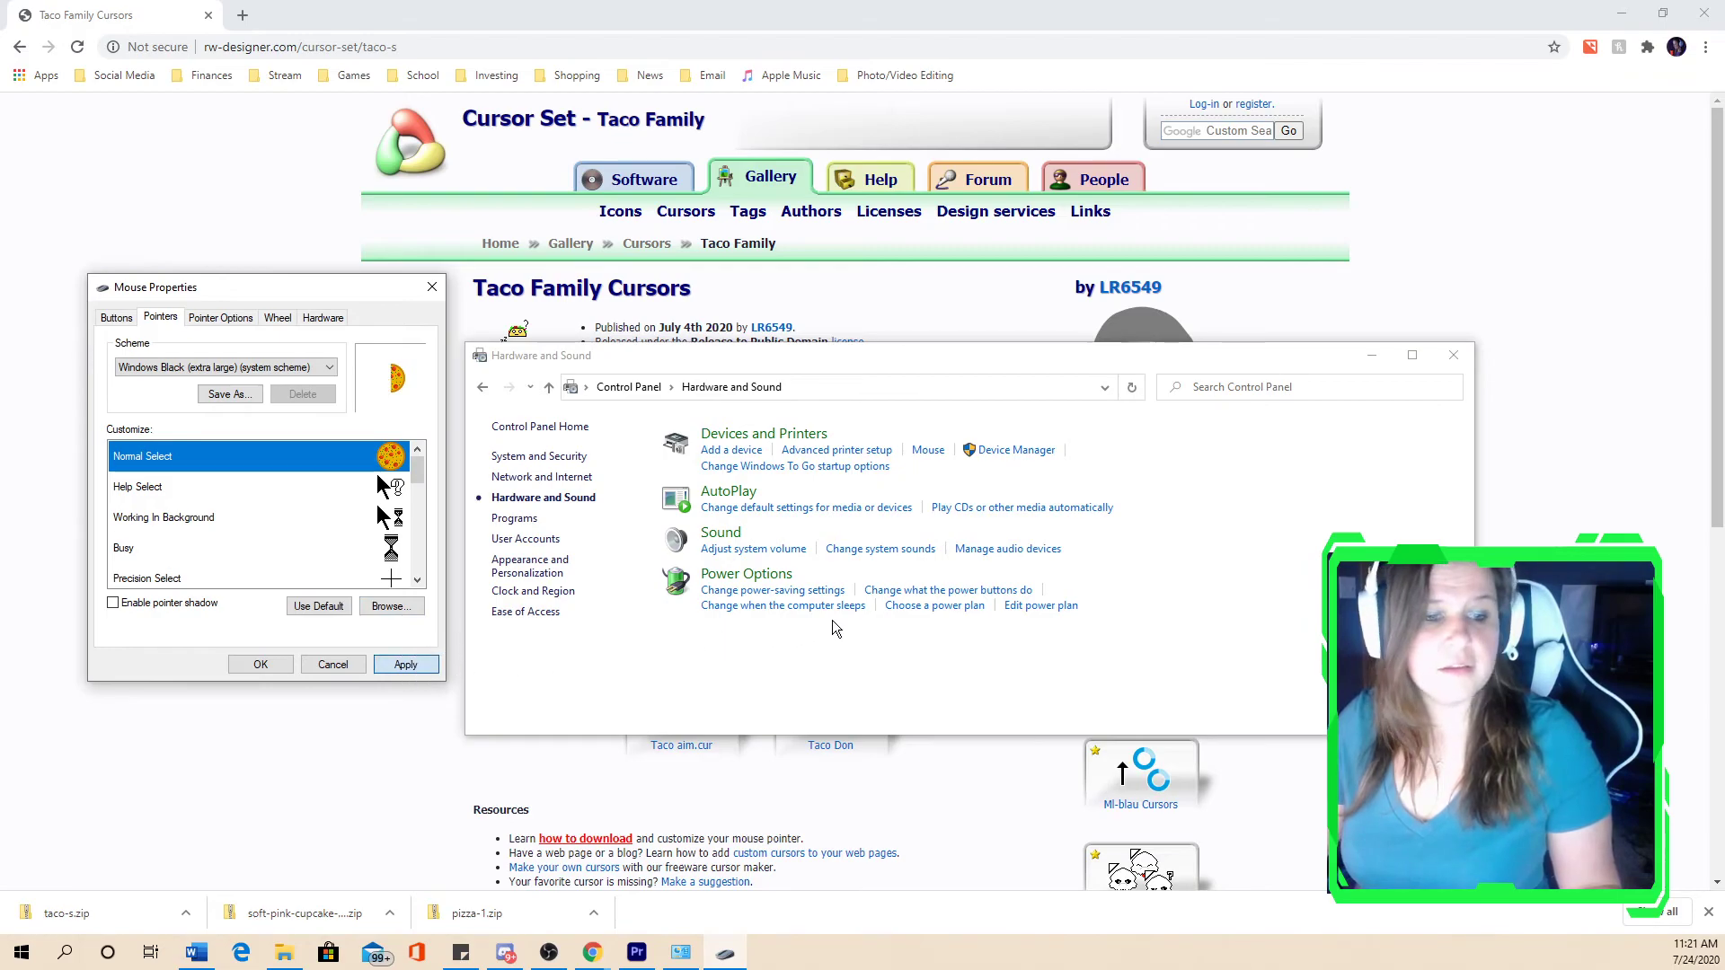